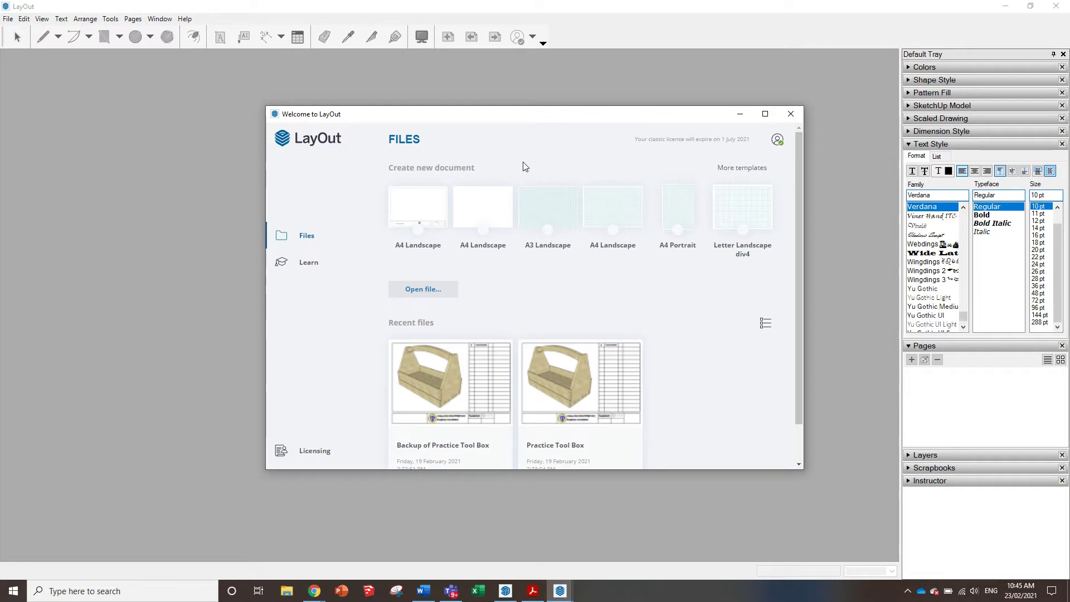
click(742, 167)
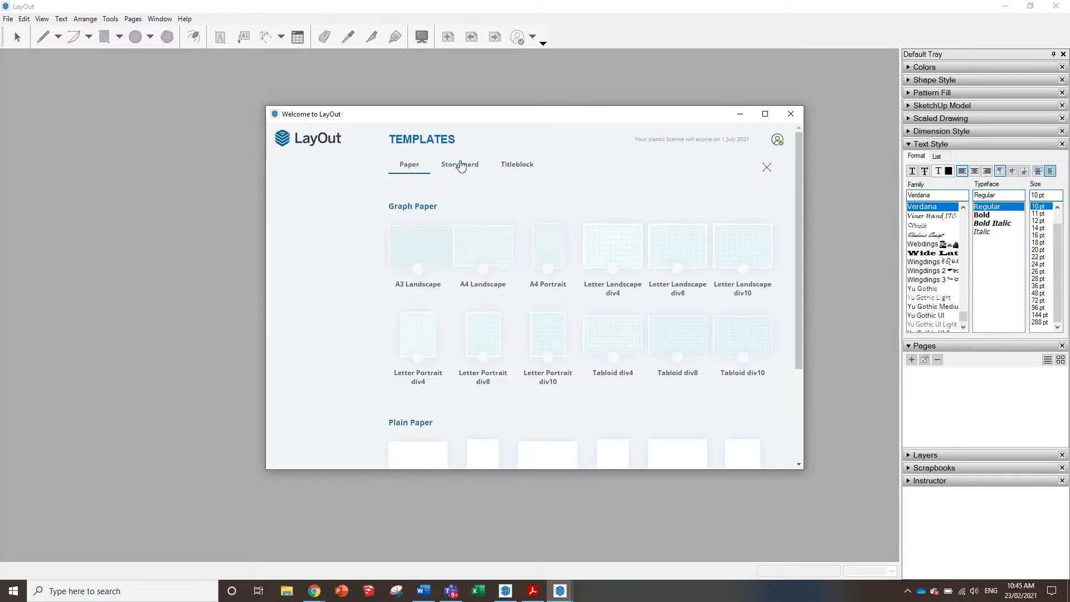
click(517, 165)
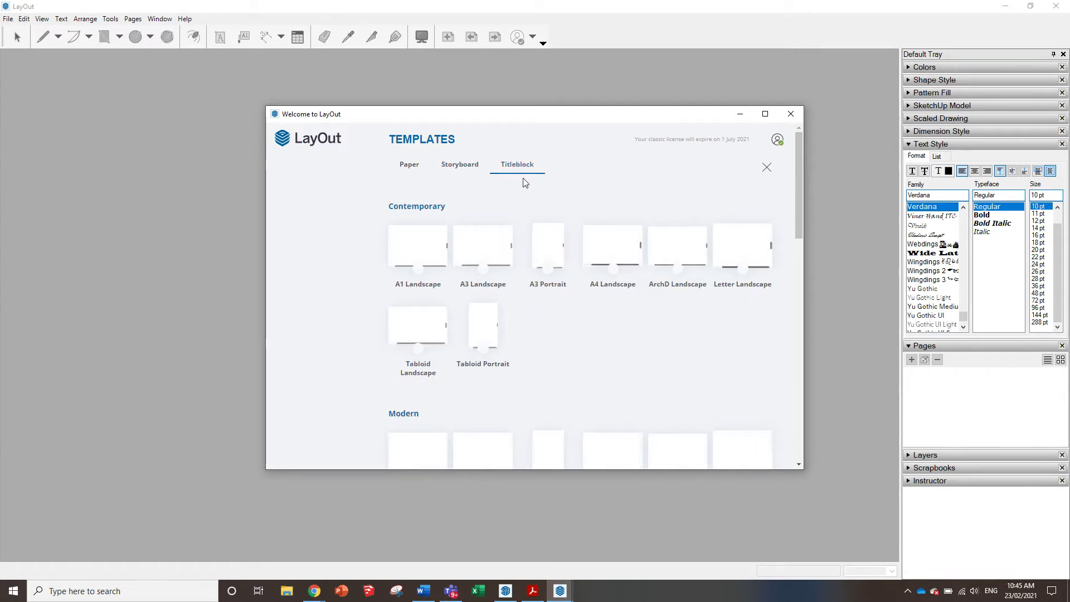
scroll(673, 196, down, 4)
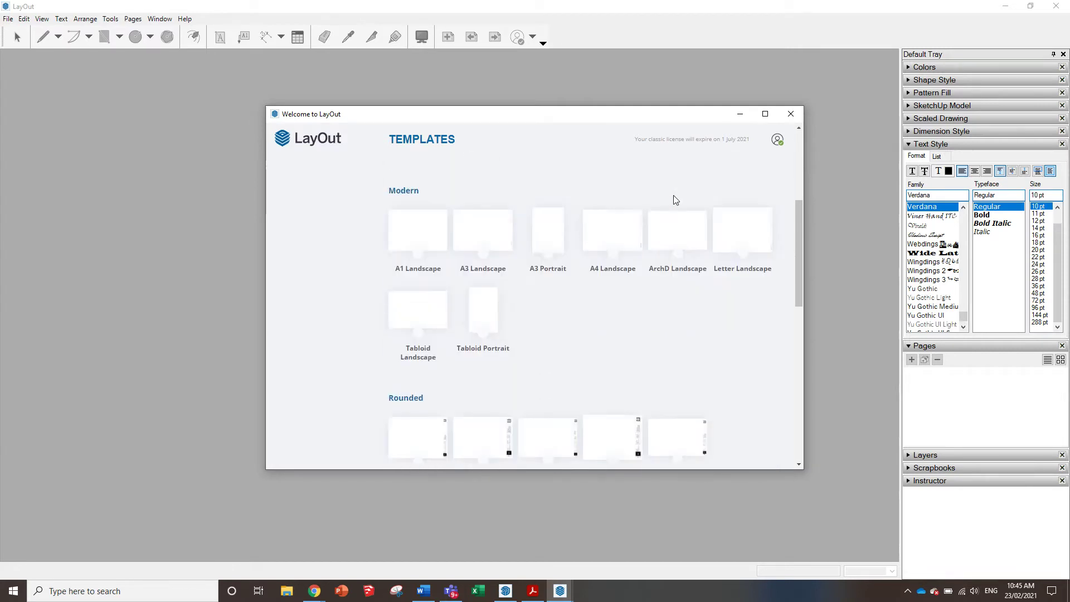
scroll(630, 223, down, 8)
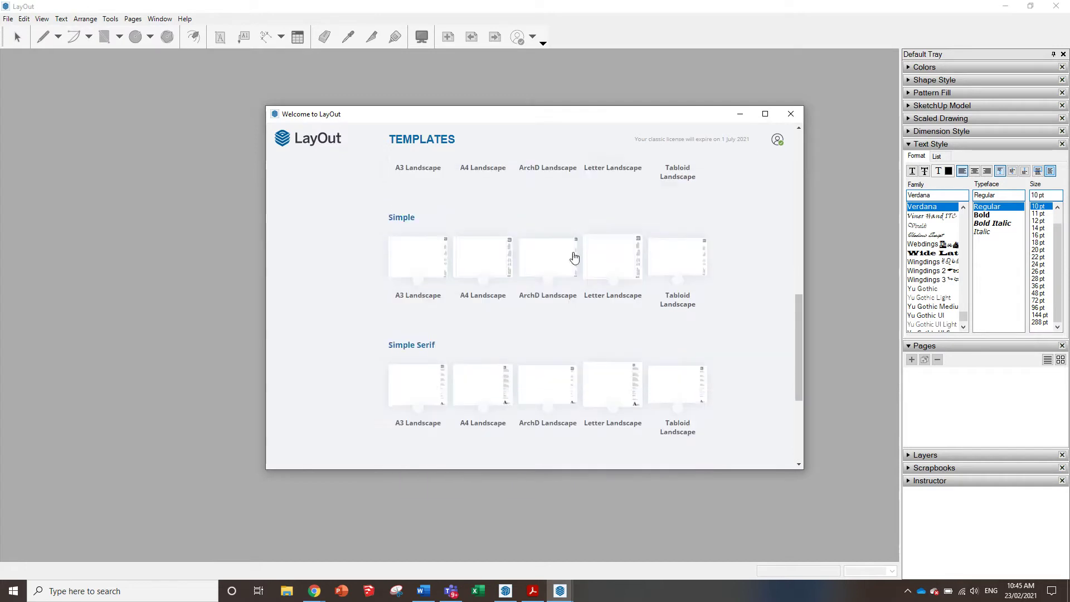
scroll(567, 240, down, 3)
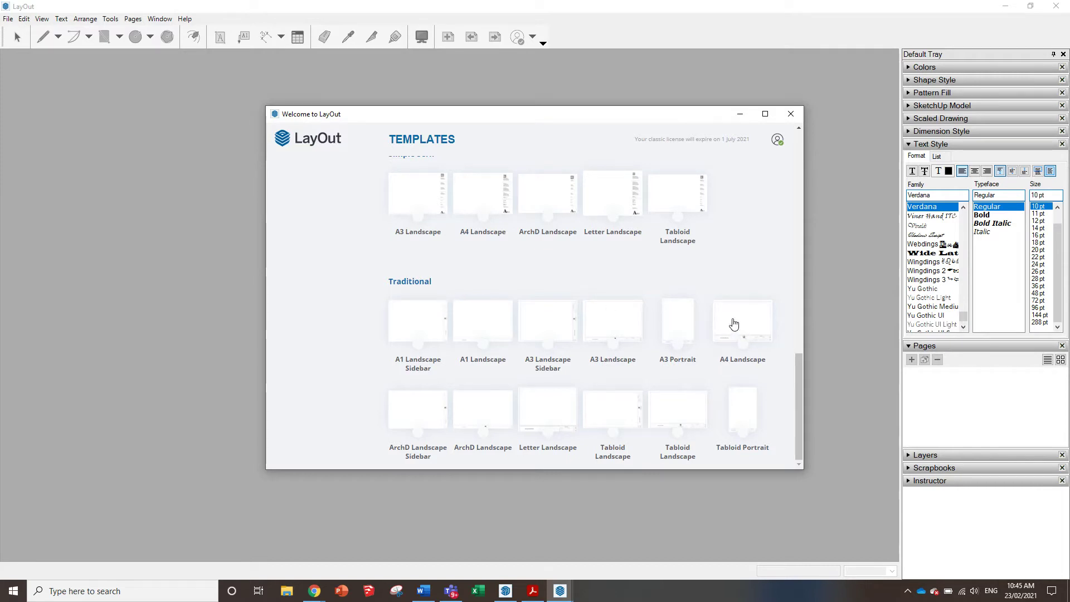
click(791, 114)
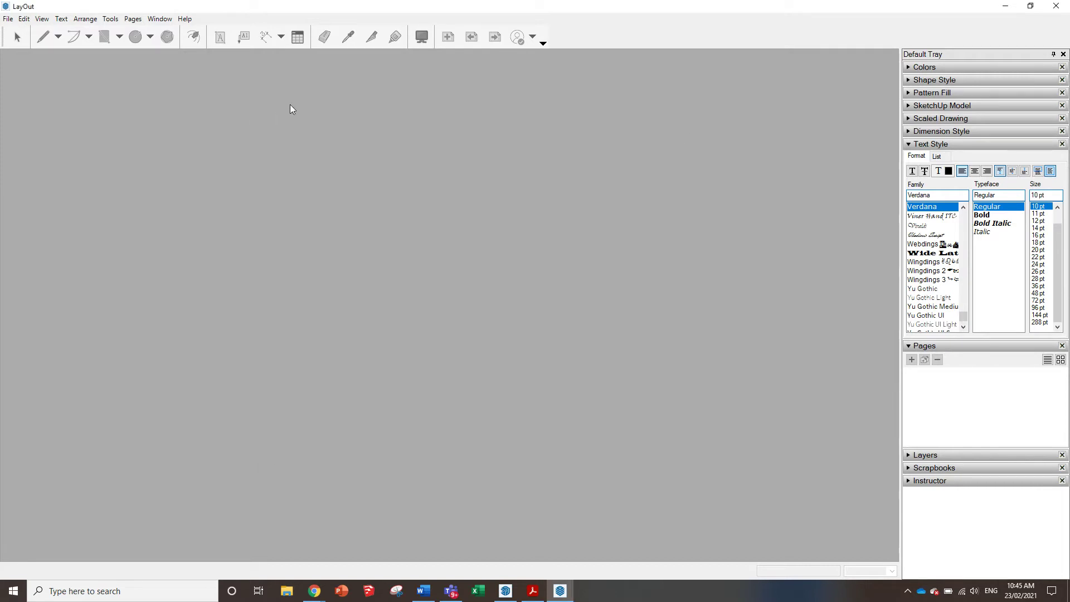
- Create a new document from the Traditional A4 Landscape titleblock template
click(8, 19)
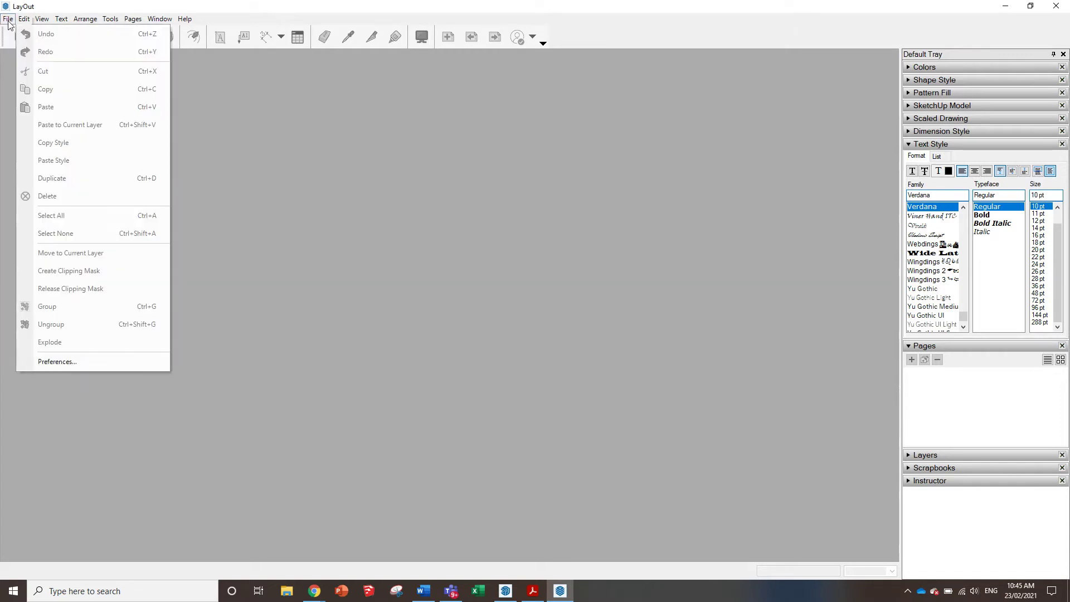
click(7, 20)
click(9, 20)
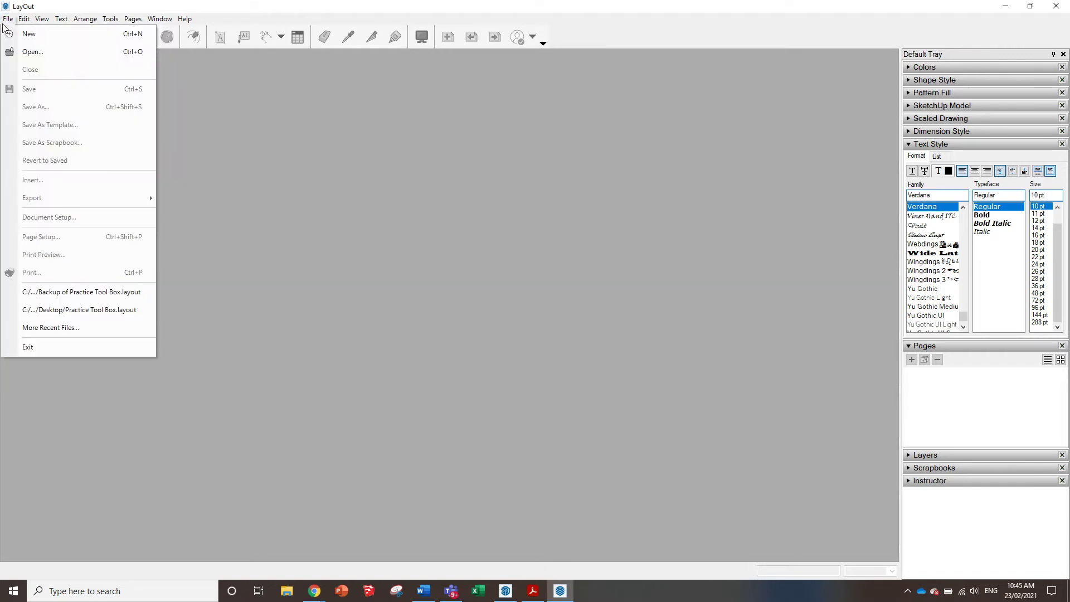
click(20, 35)
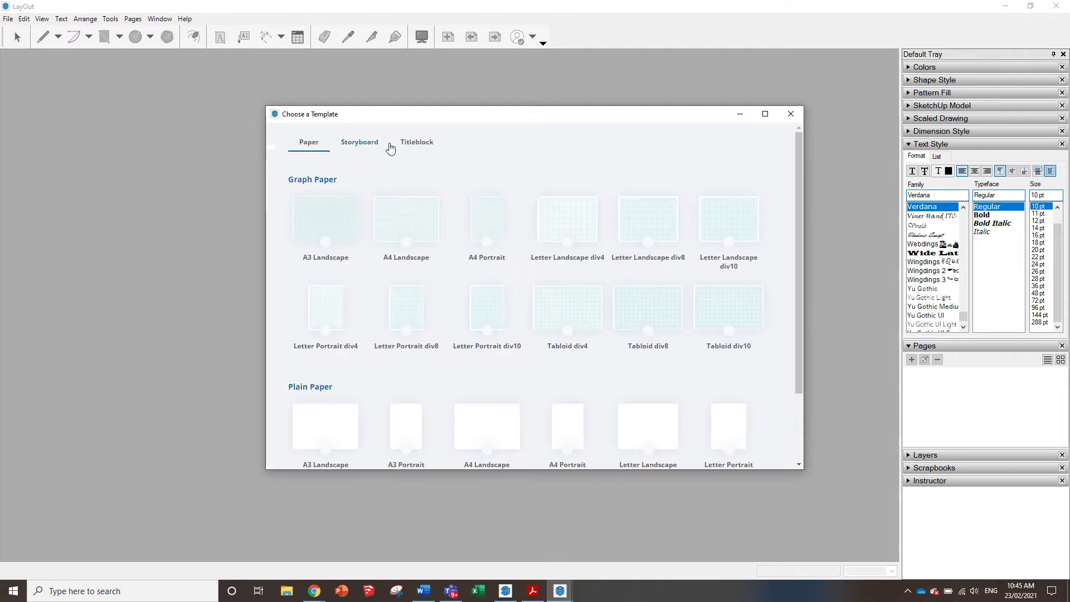
click(410, 144)
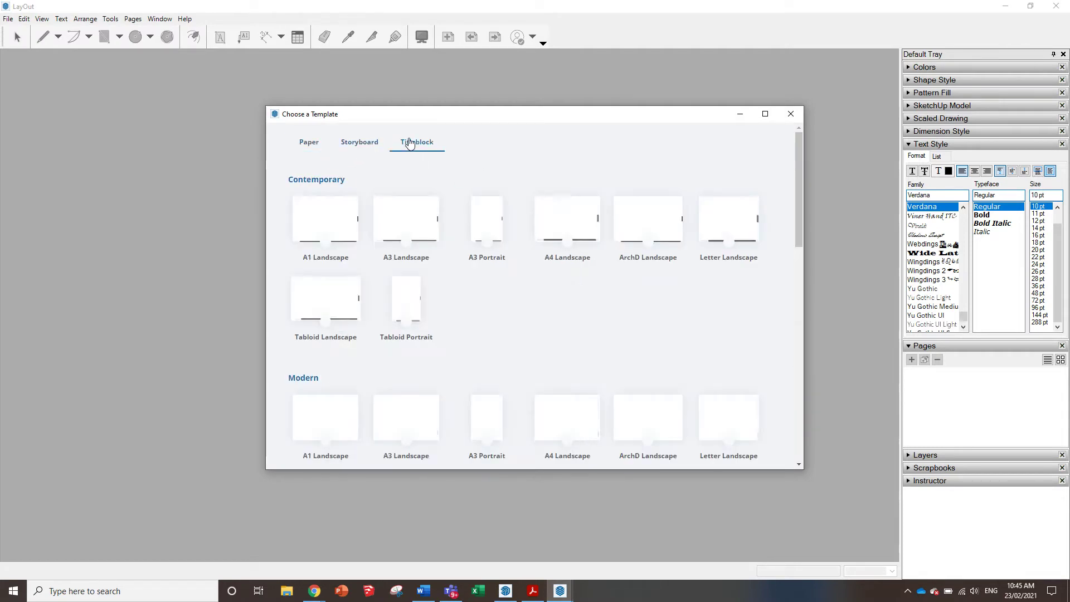
scroll(482, 184, down, 10)
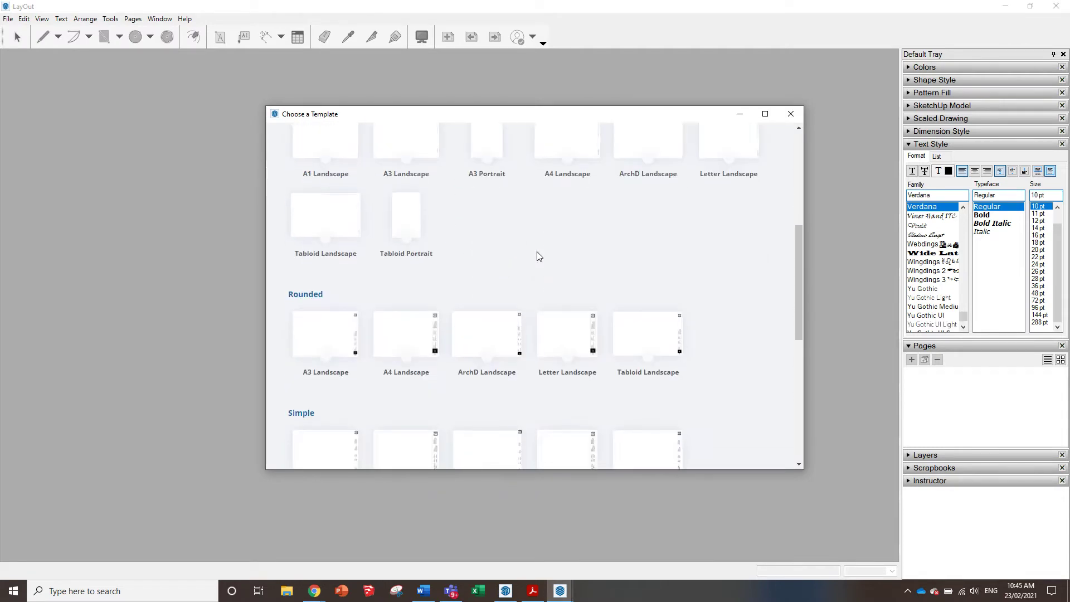
click(721, 335)
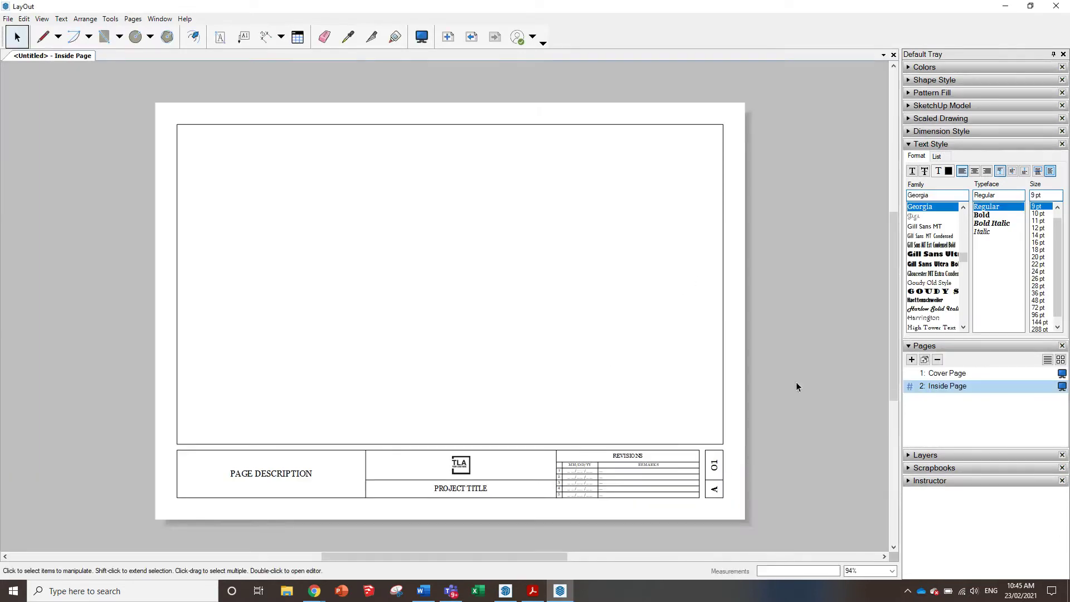
- Show the Cover Page and place the LayOut window side by side with the Tool Box Drawings PDF
click(968, 373)
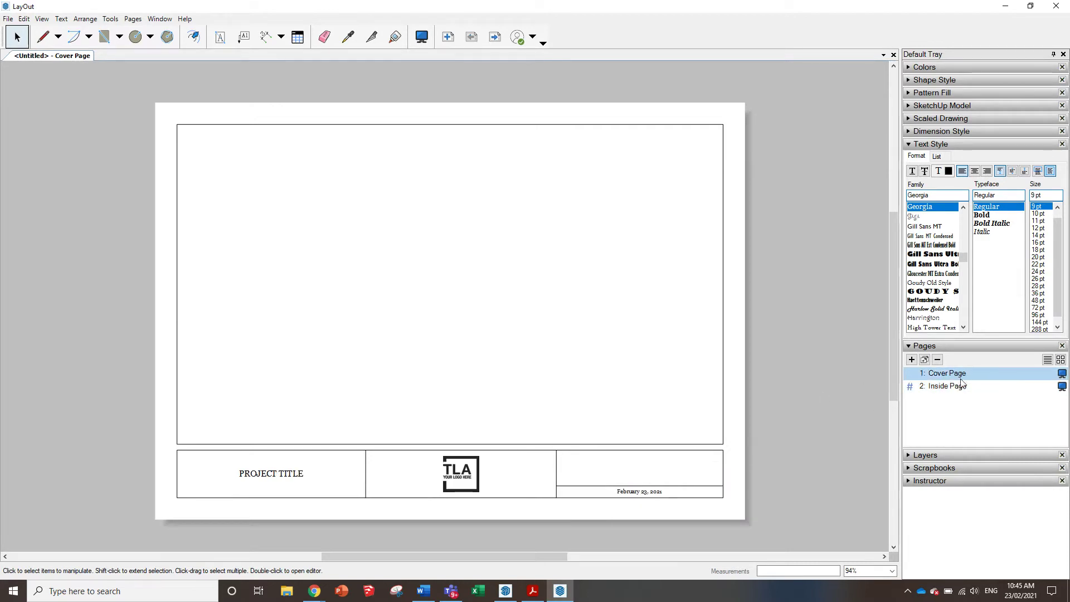
click(947, 386)
click(942, 373)
mouse_move(602, 11)
mouse_down()
mouse_move(613, 90)
mouse_move(3, 110)
mouse_up()
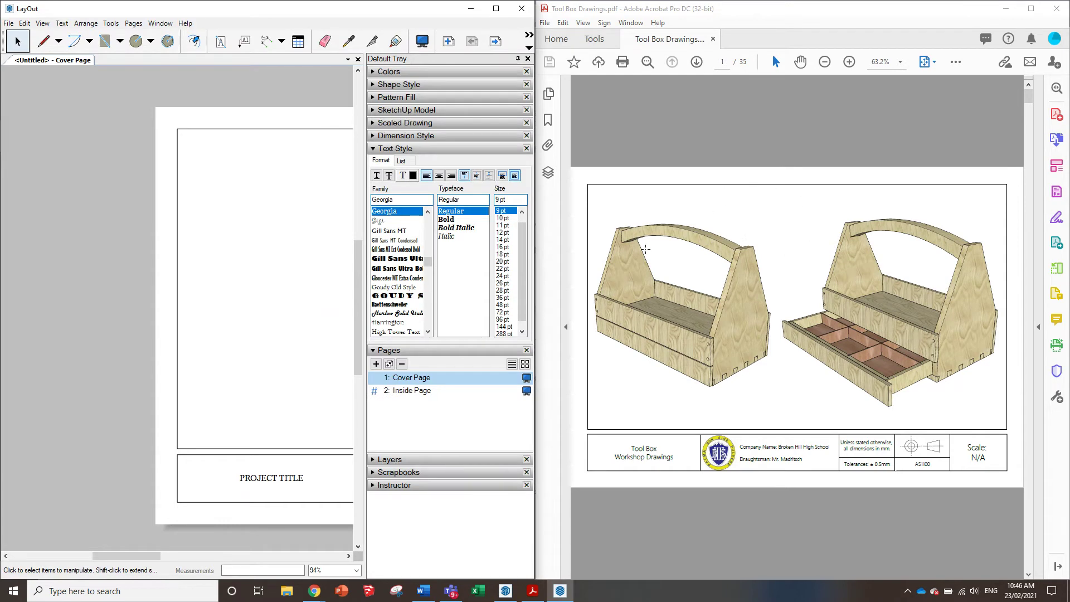
scroll(171, 237, down, 5)
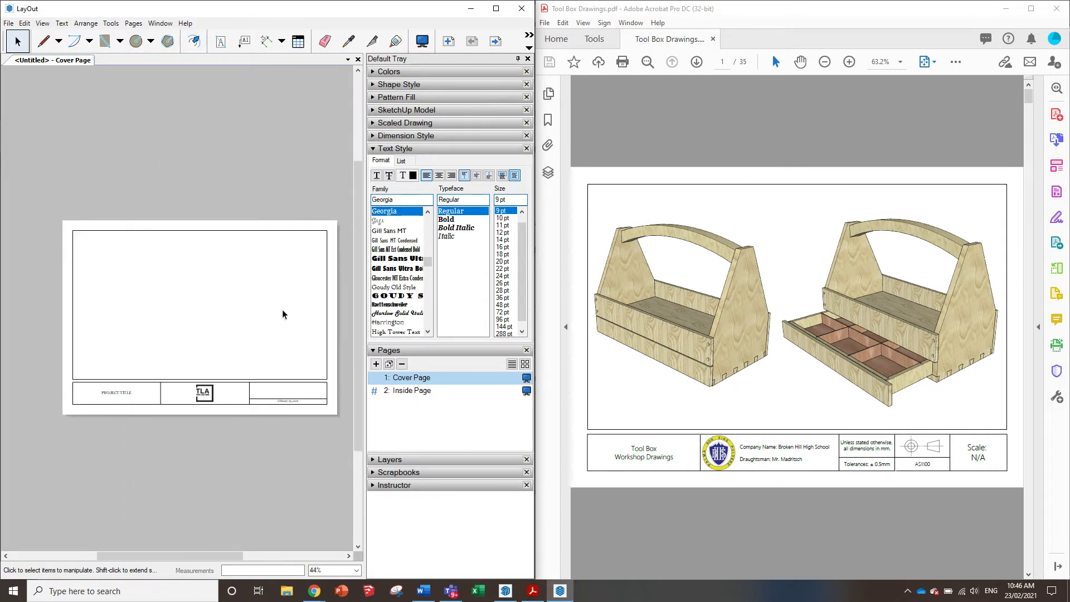
scroll(282, 314, up, 1)
scroll(210, 403, up, 1)
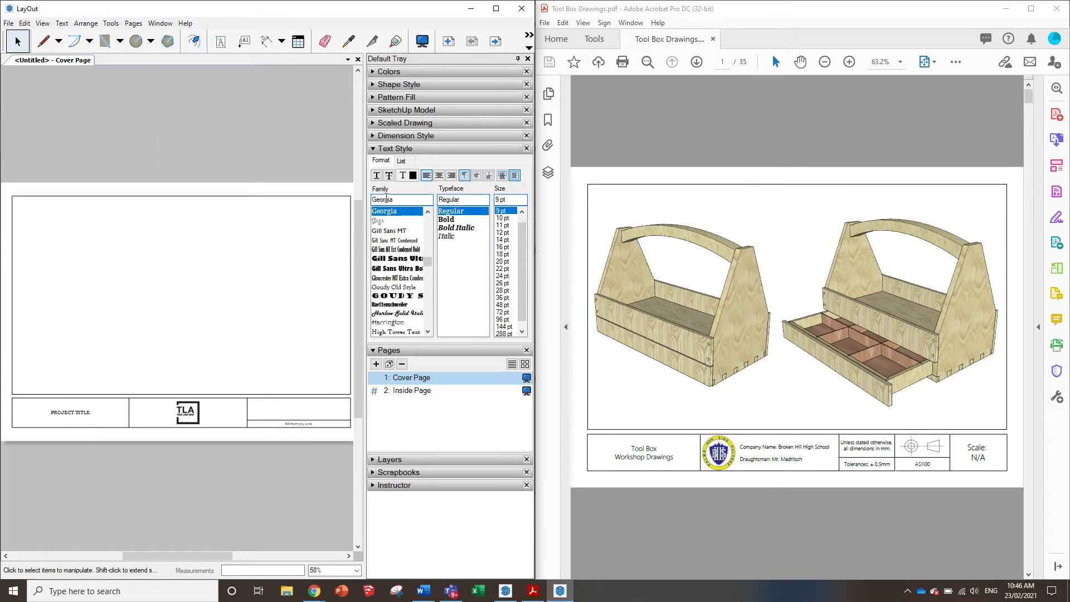
click(528, 36)
click(529, 37)
click(529, 48)
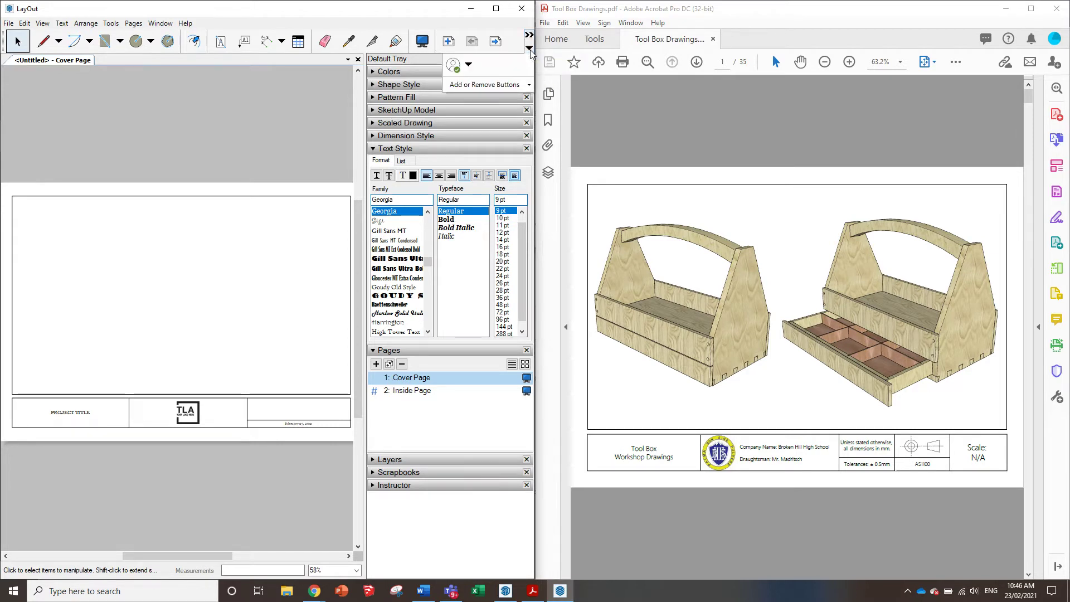
click(341, 277)
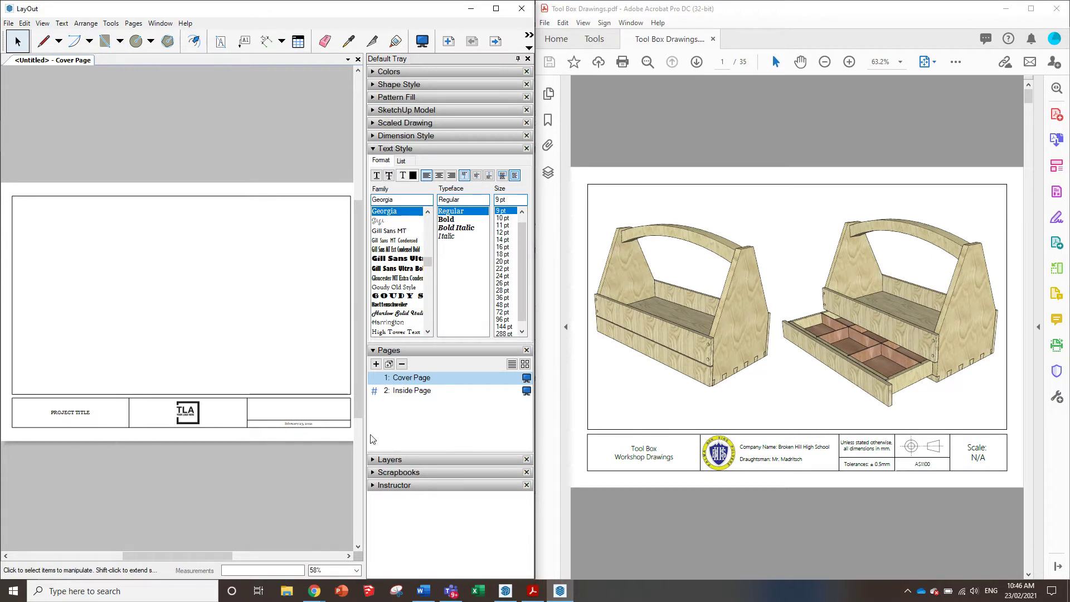
- Compare the Inside Page's title block with the title blocks in the Tool Box Drawings PDF
click(412, 391)
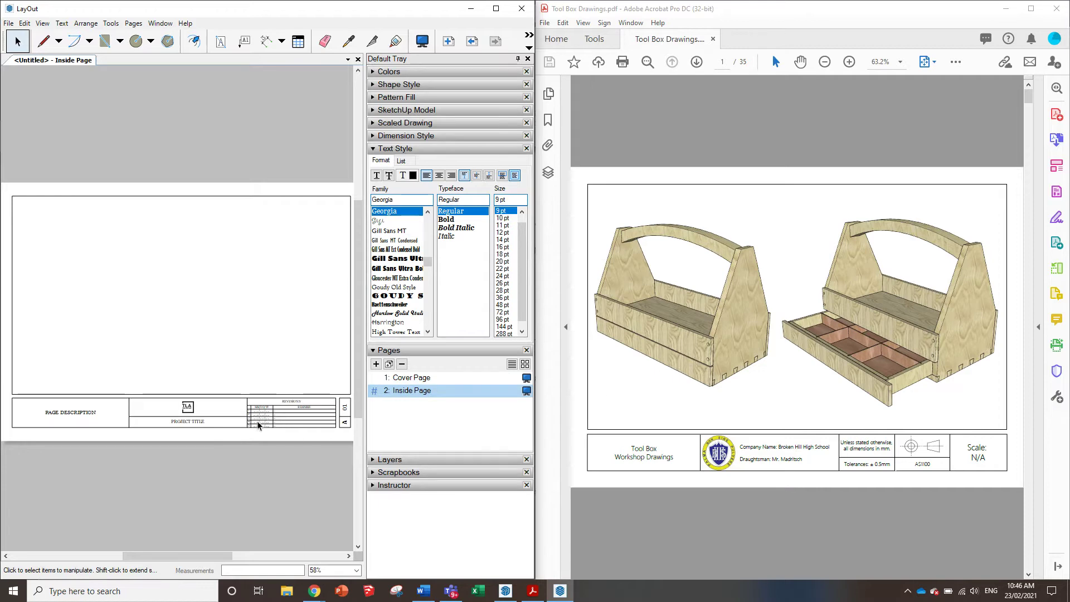
scroll(888, 233, down, 2)
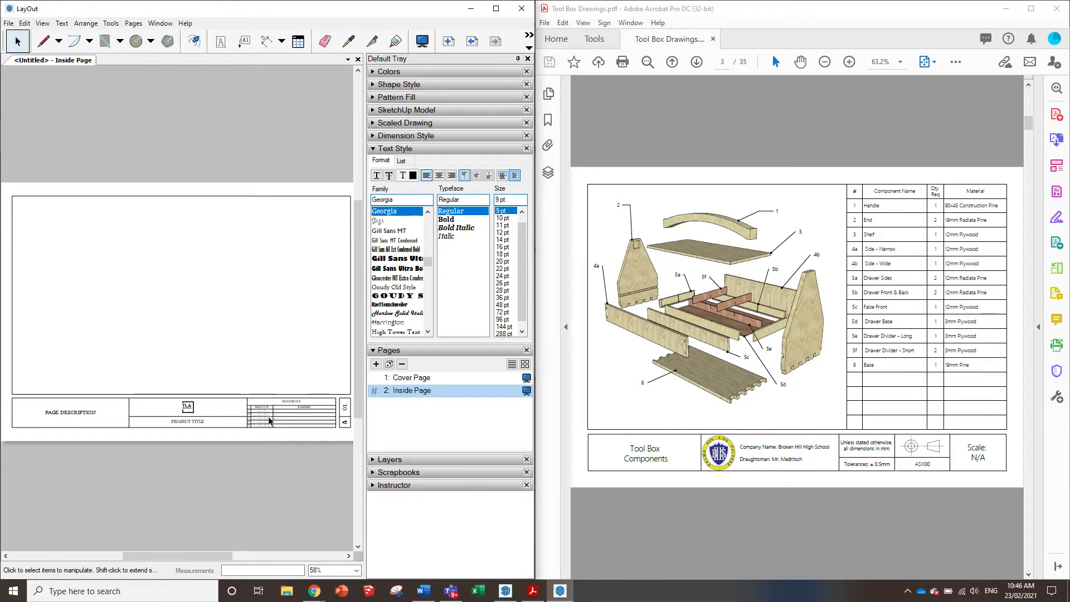
scroll(232, 363, up, 1)
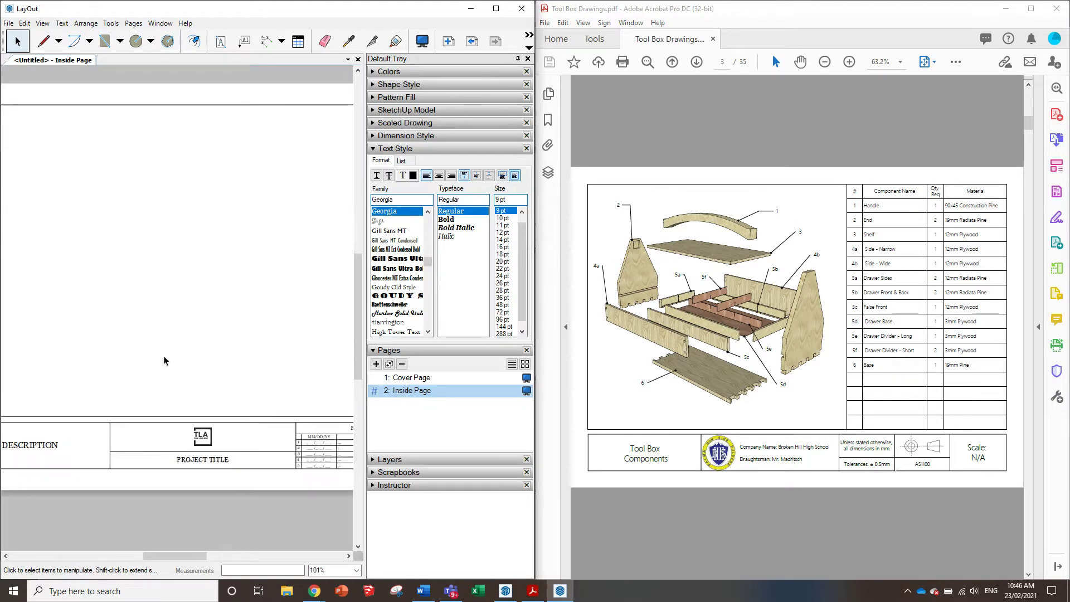
scroll(211, 401, down, 2)
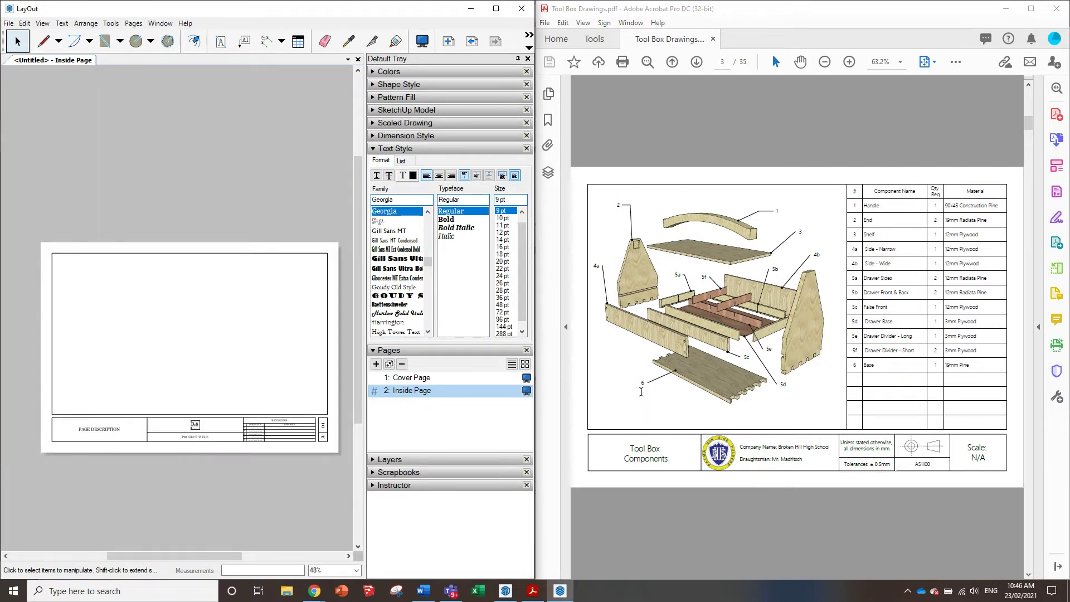
scroll(744, 402, up, 2)
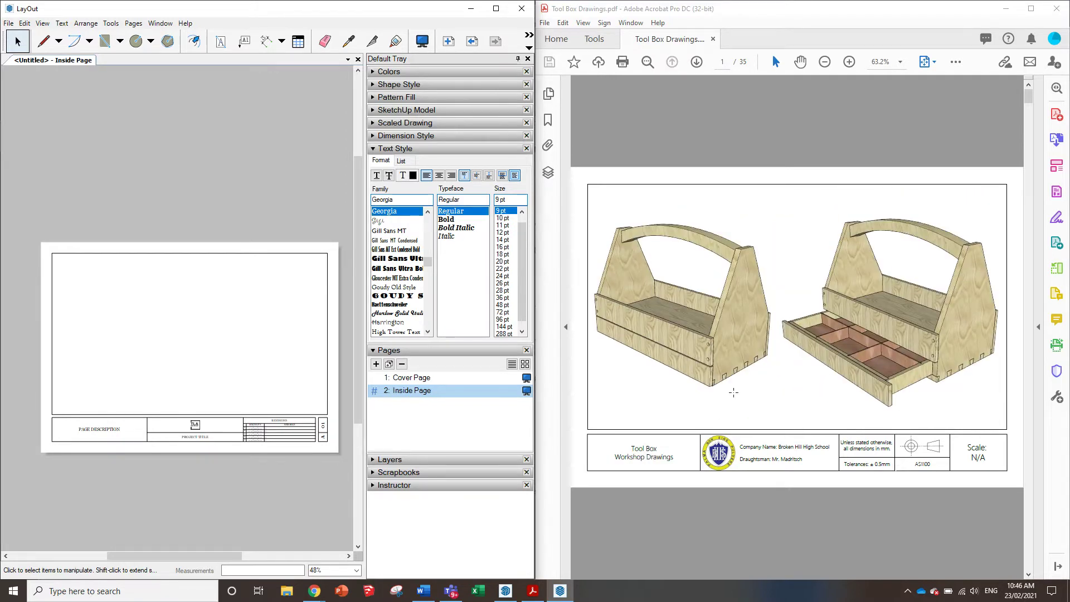
- Narrow the PROJECT TITLE text box in the Cover Page's title block by pulling in its right edge
click(411, 379)
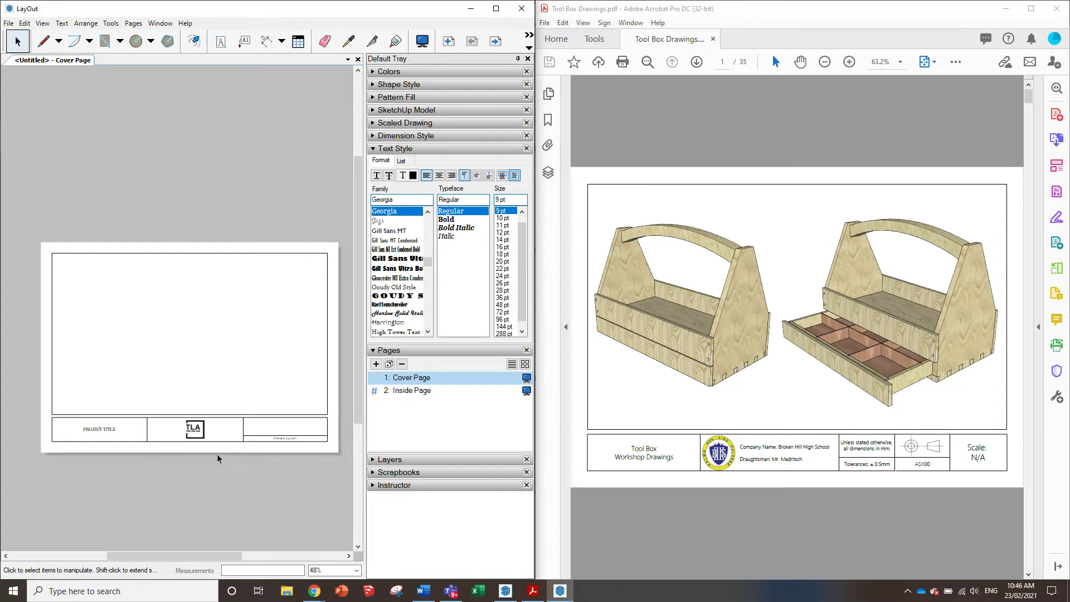
click(100, 429)
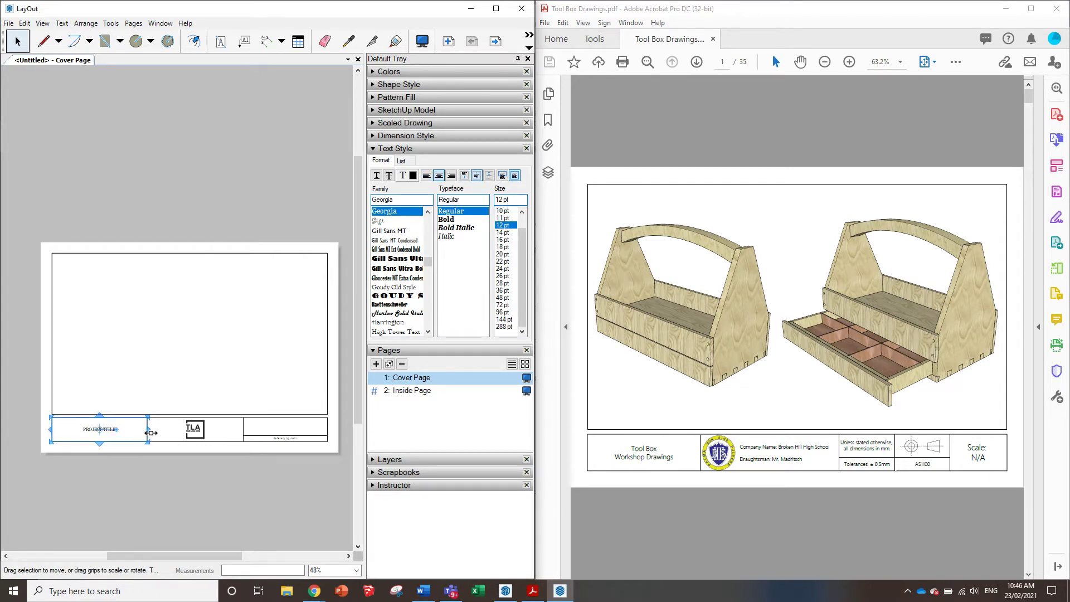
drag(149, 430, 113, 434)
click(138, 468)
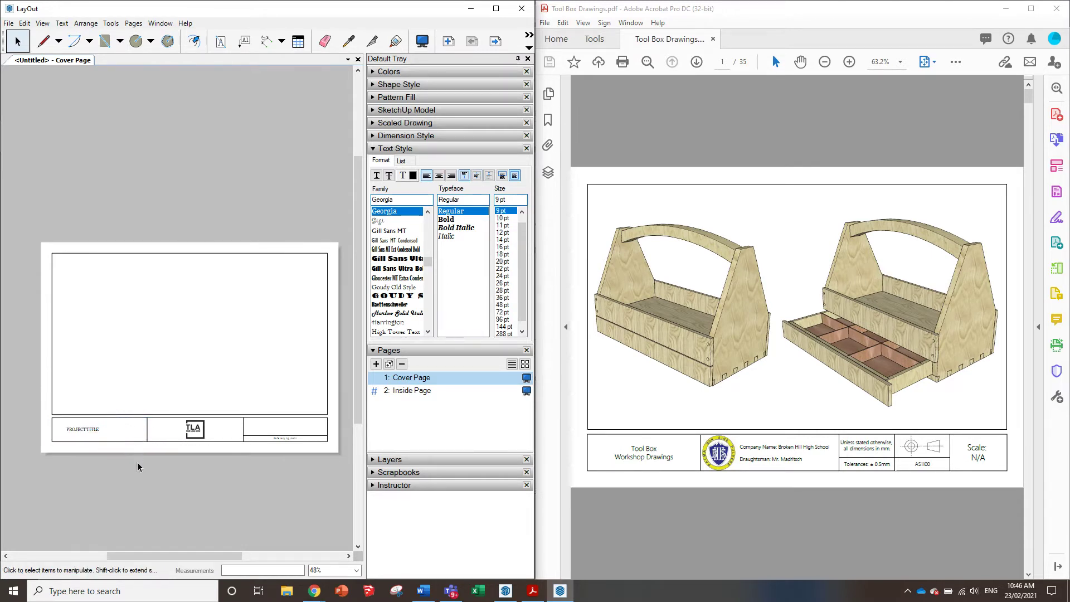
- Move the vertical divider between the project title and the logo closer to the PROJECT TITLE text
click(146, 433)
scroll(134, 431, up, 4)
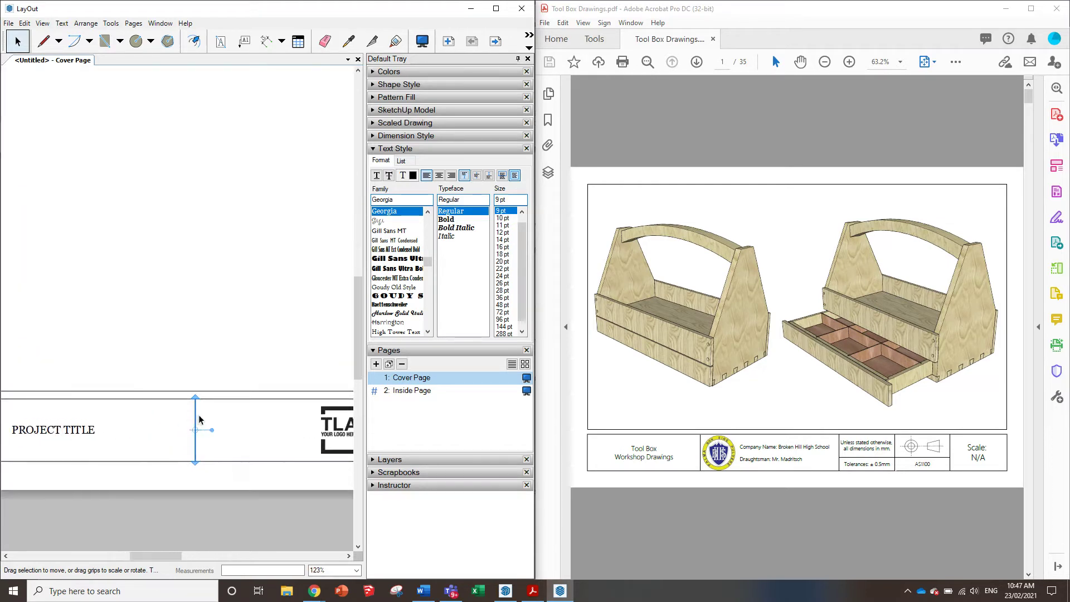
drag(196, 419, 164, 416)
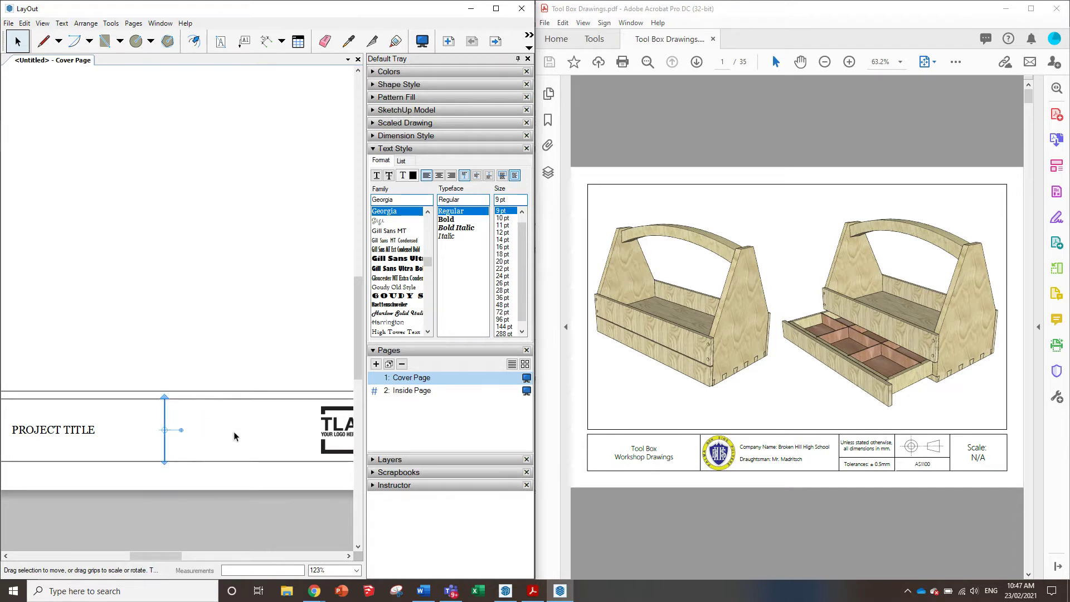
scroll(203, 454, down, 5)
click(174, 475)
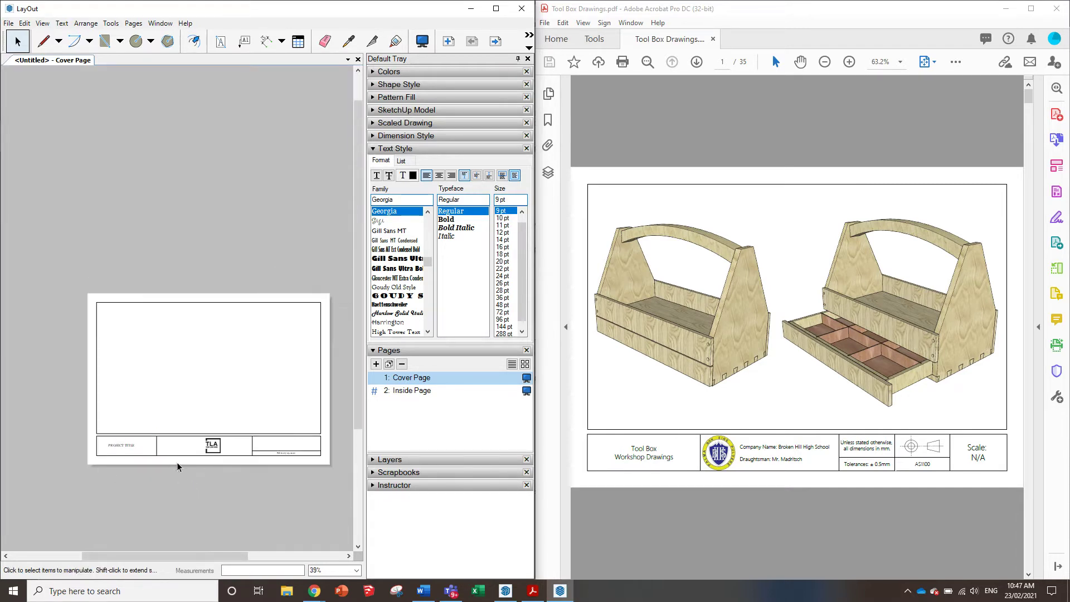
- Delete the TLA placeholder logo from the Cover Page's title block
scroll(186, 460, up, 3)
scroll(225, 465, up, 2)
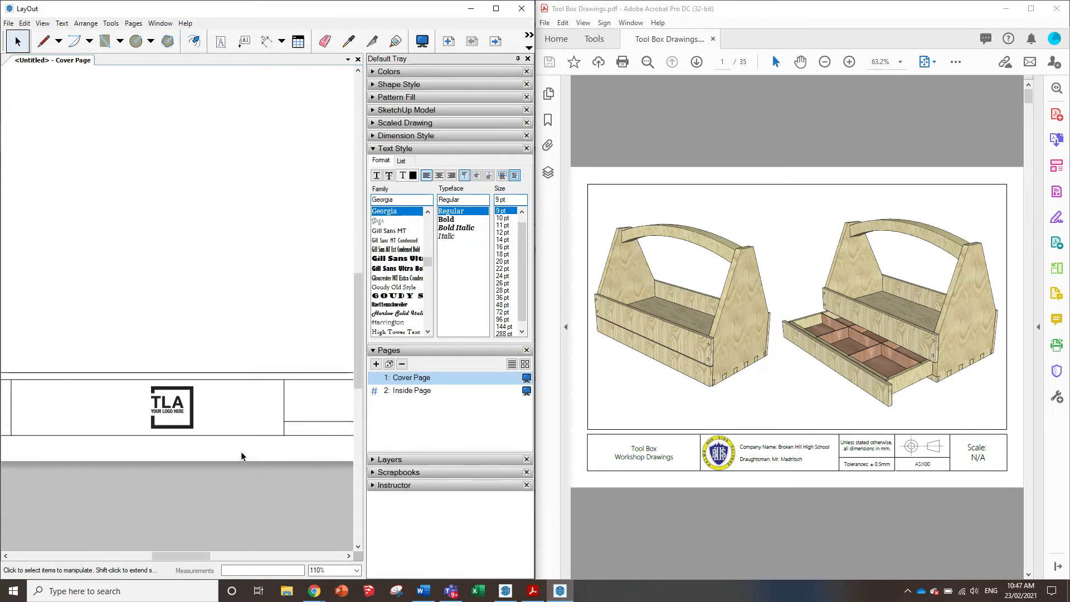
click(174, 400)
key(Delete)
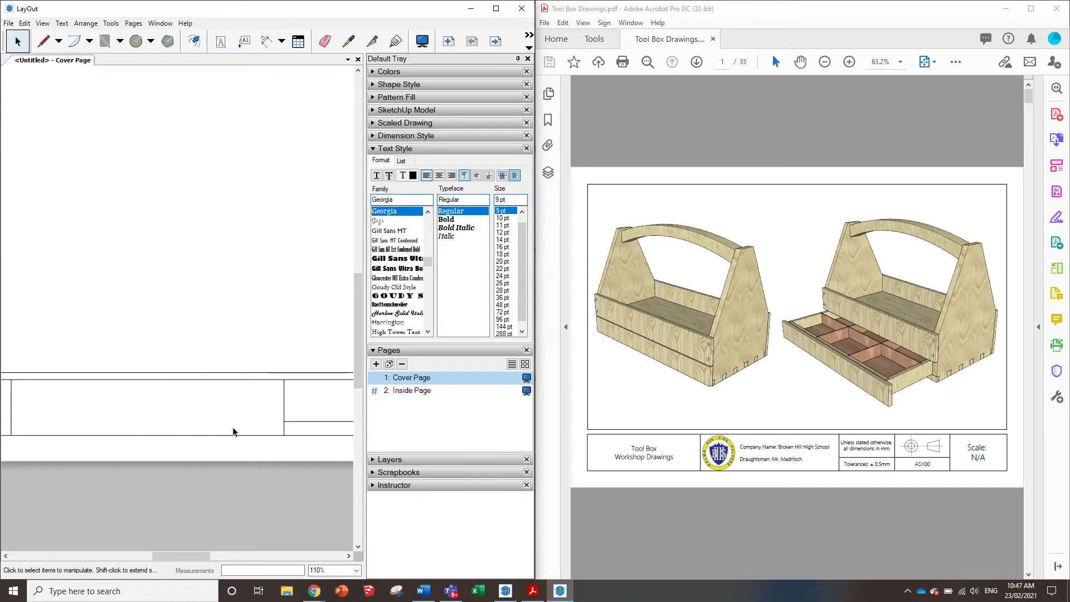
scroll(243, 427, down, 3)
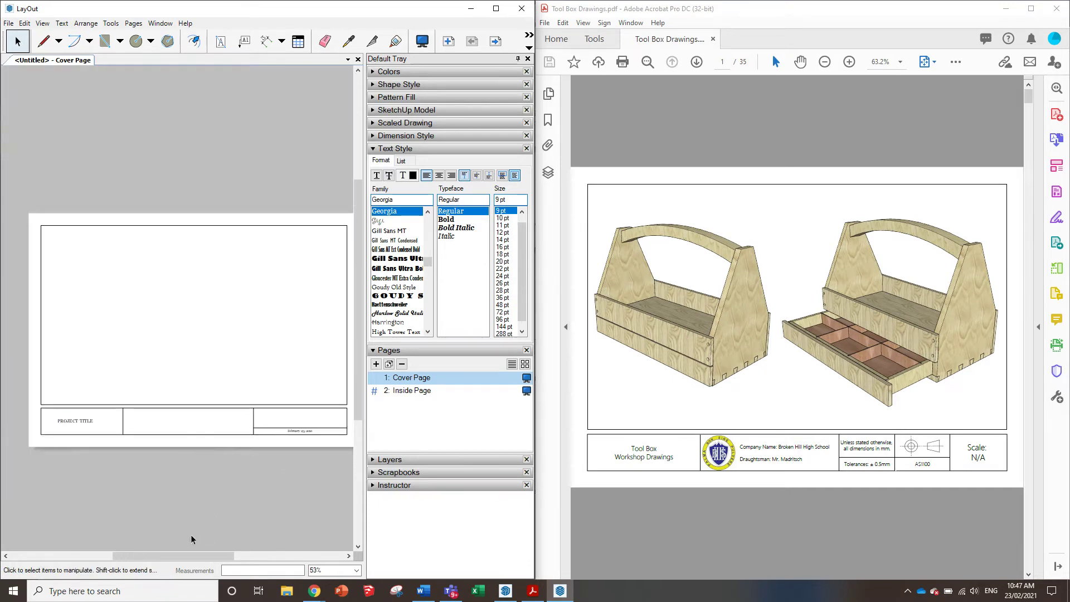
- Switch to a new Google Chrome window and search the web for "broken hill high school logo"
right_click(314, 591)
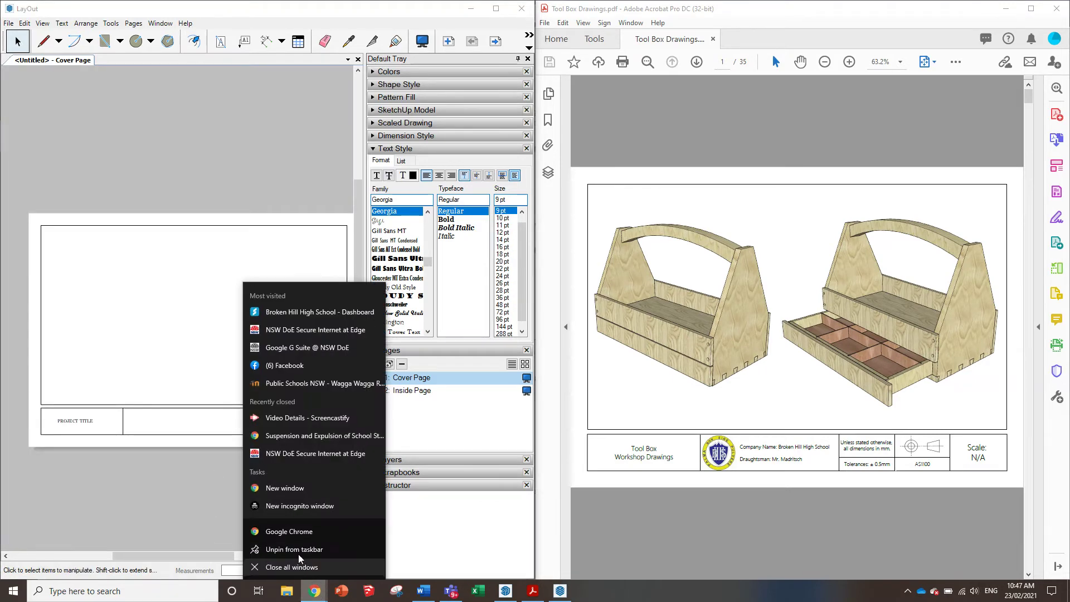
click(286, 537)
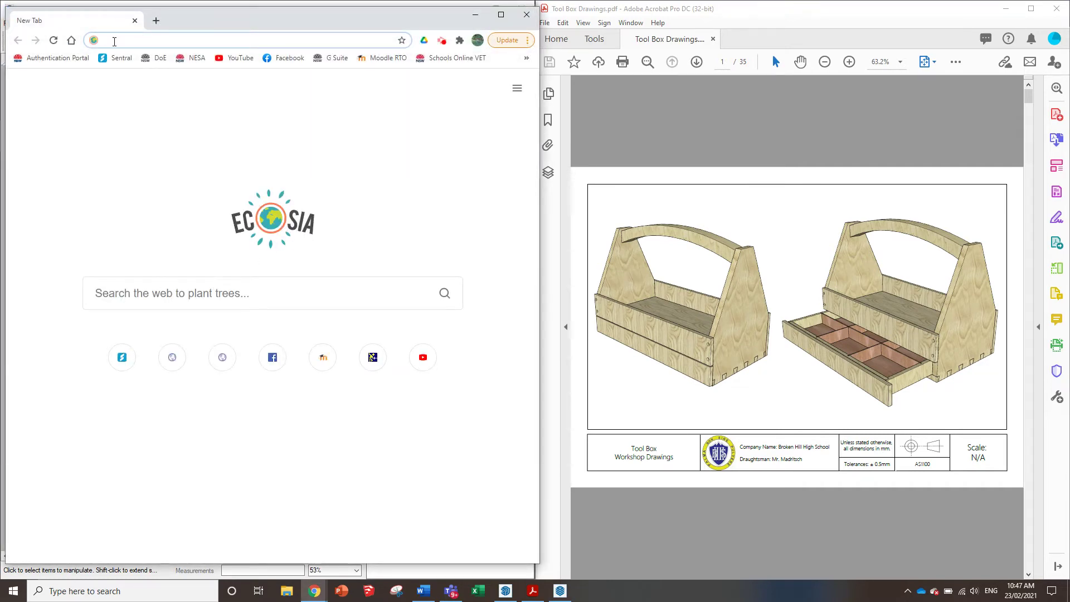
text(broken hill hi)
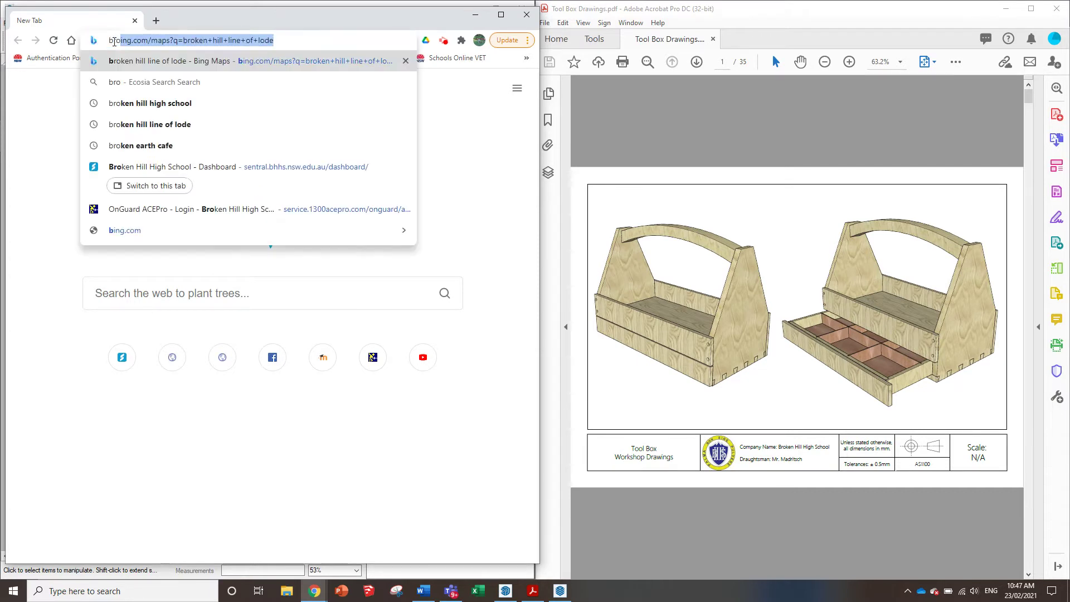
text(gh )
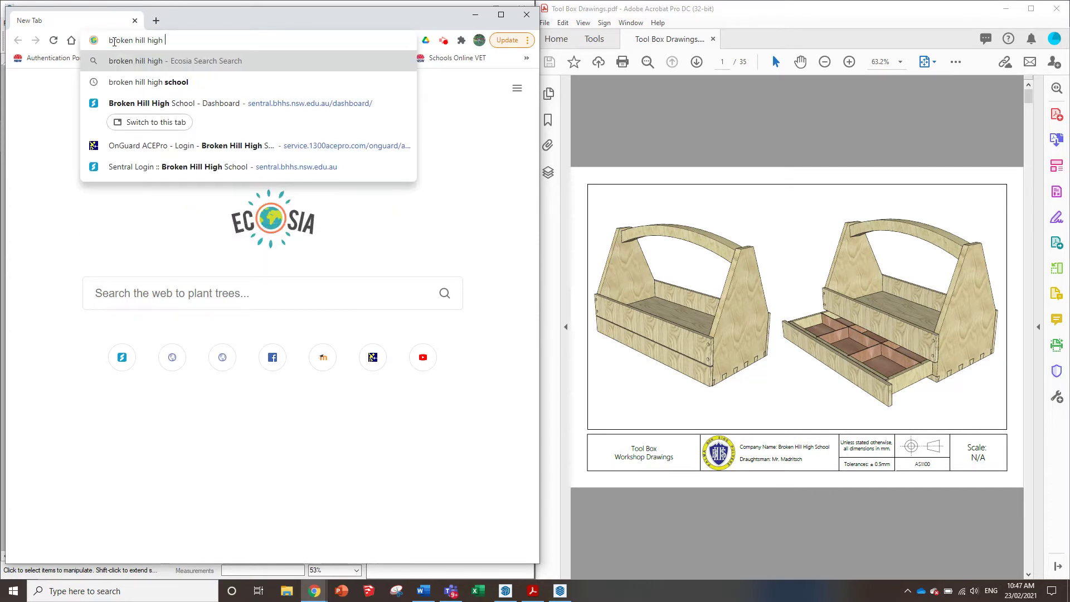
text(school logo)
key(Return)
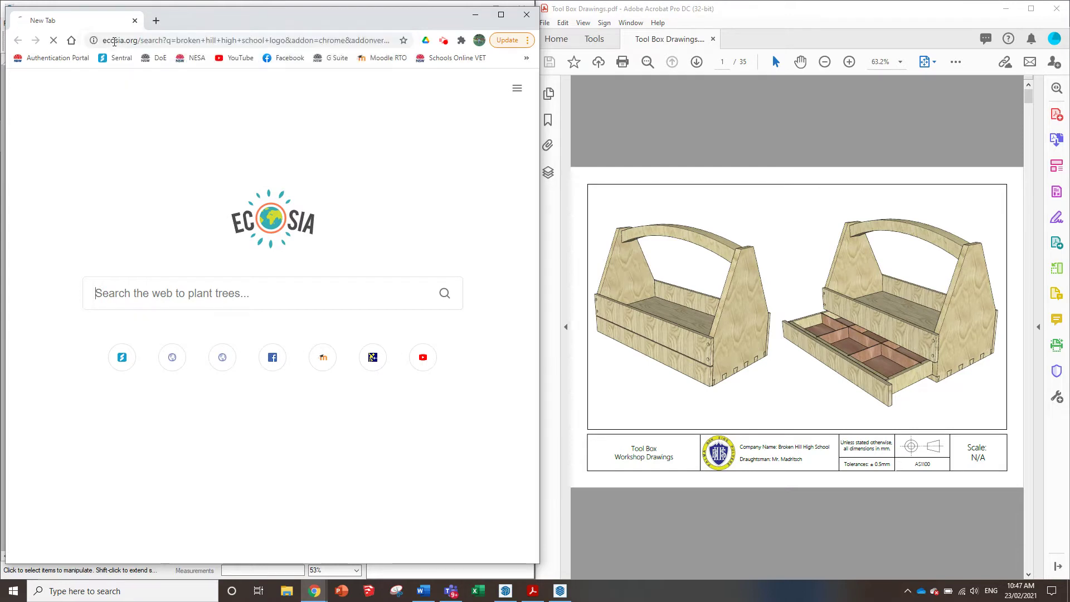
- Reload the failed search, show its image results and open the round Broken Hill High School crest
click(165, 21)
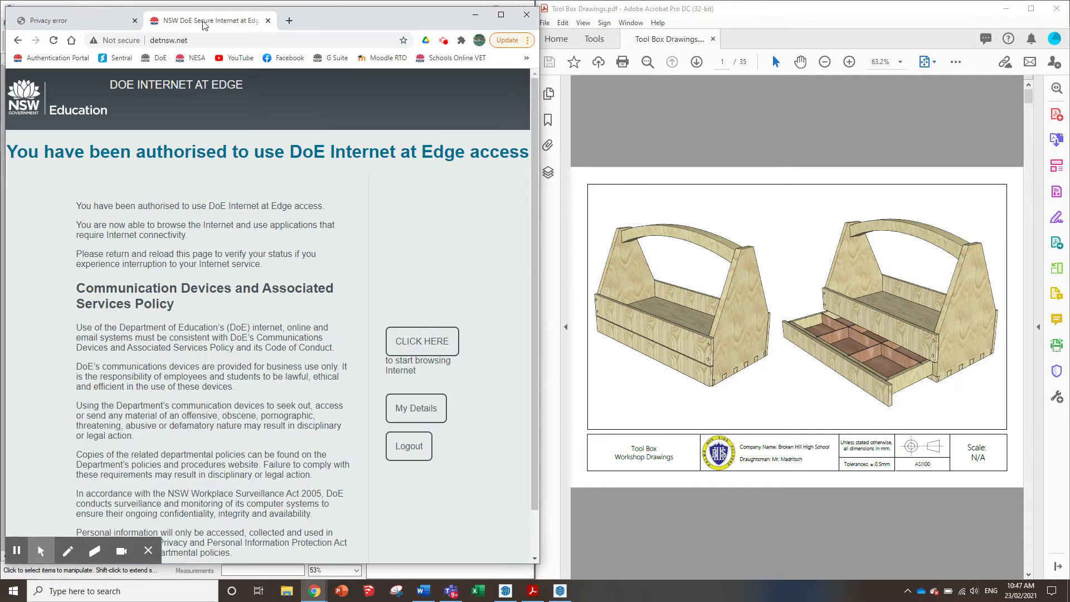
click(268, 21)
click(54, 40)
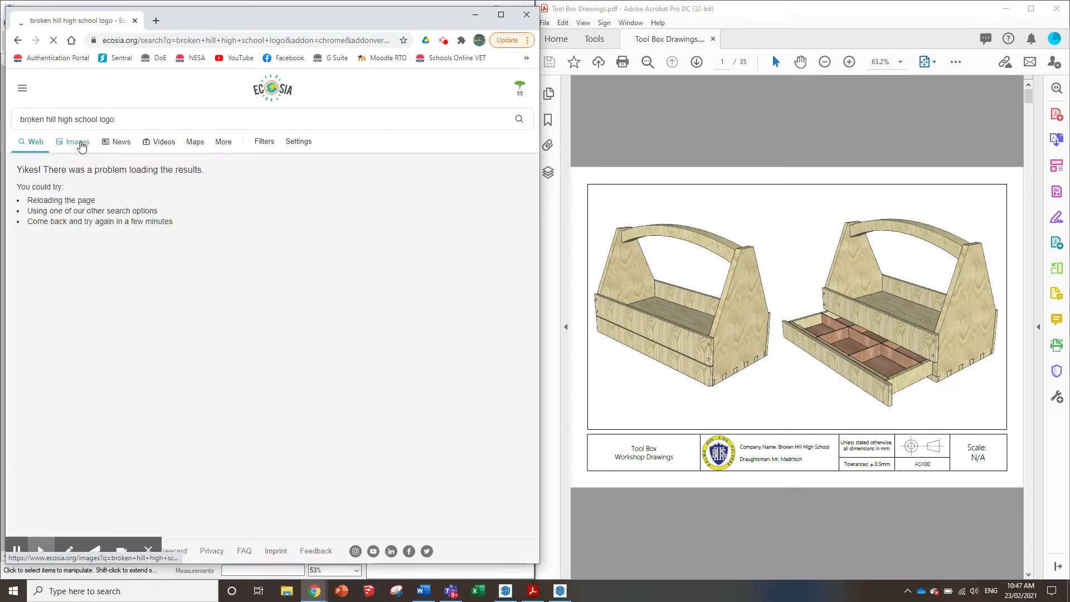
click(80, 142)
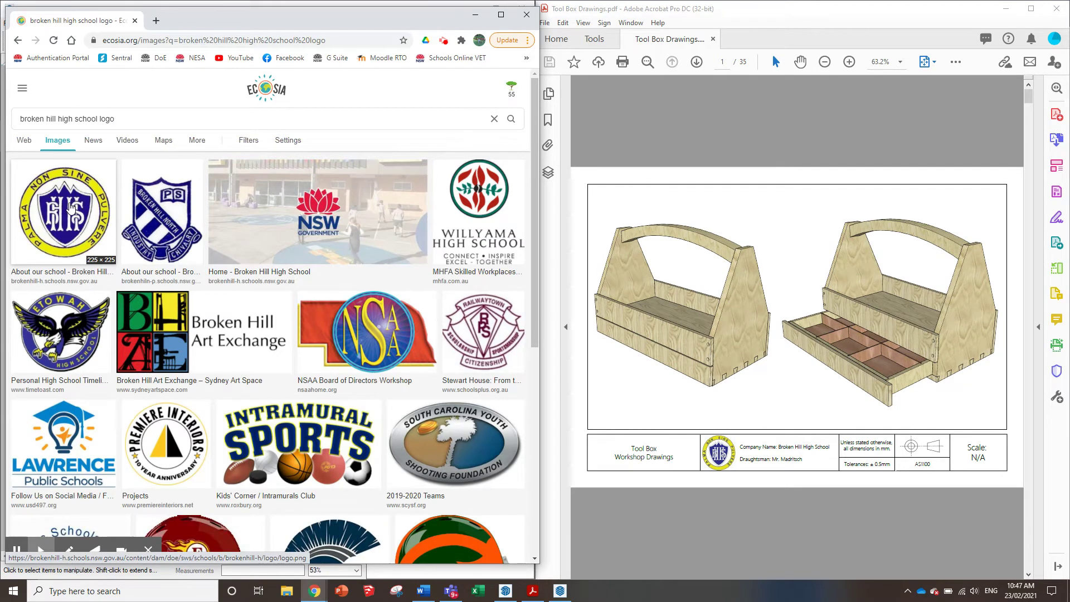
click(73, 209)
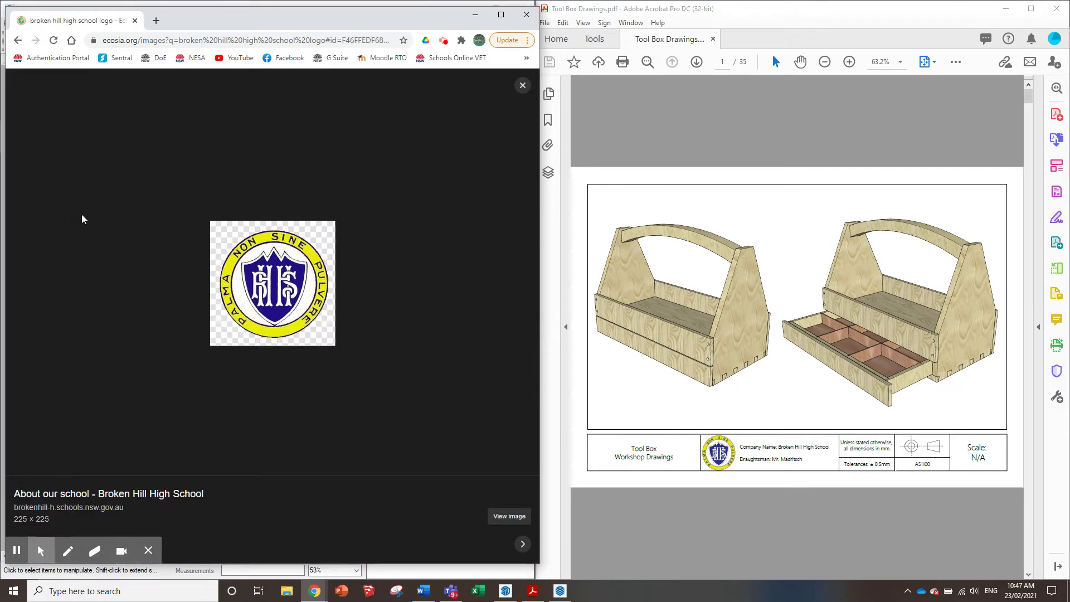
- Try copying the crest image and pasting it onto the Cover Page in LayOut, and delete the pasted image
right_click(268, 269)
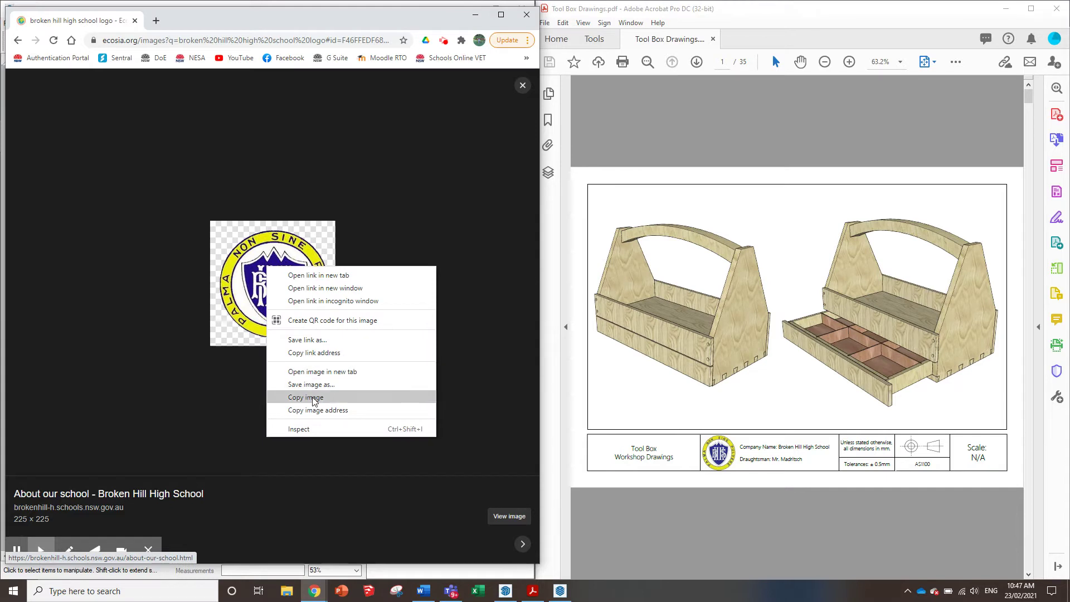
click(314, 399)
click(476, 15)
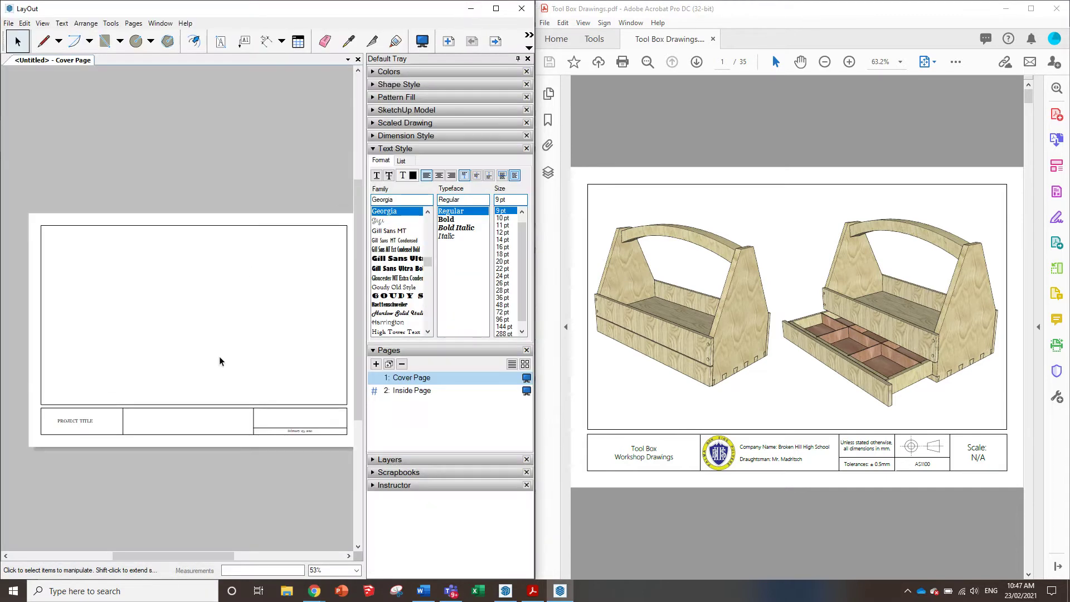
right_click(162, 417)
click(188, 426)
click(240, 297)
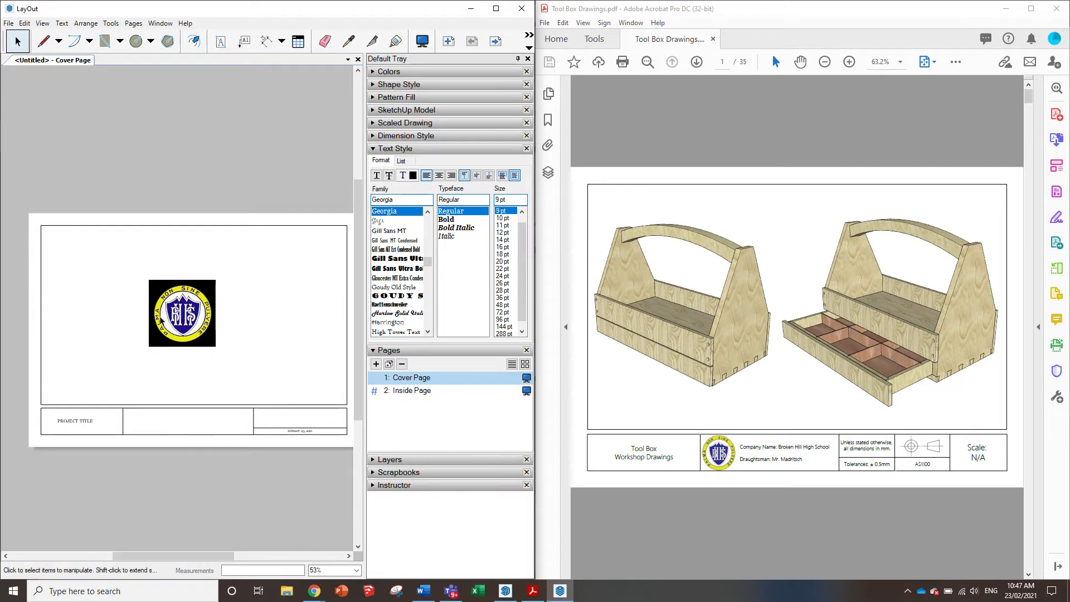
click(160, 322)
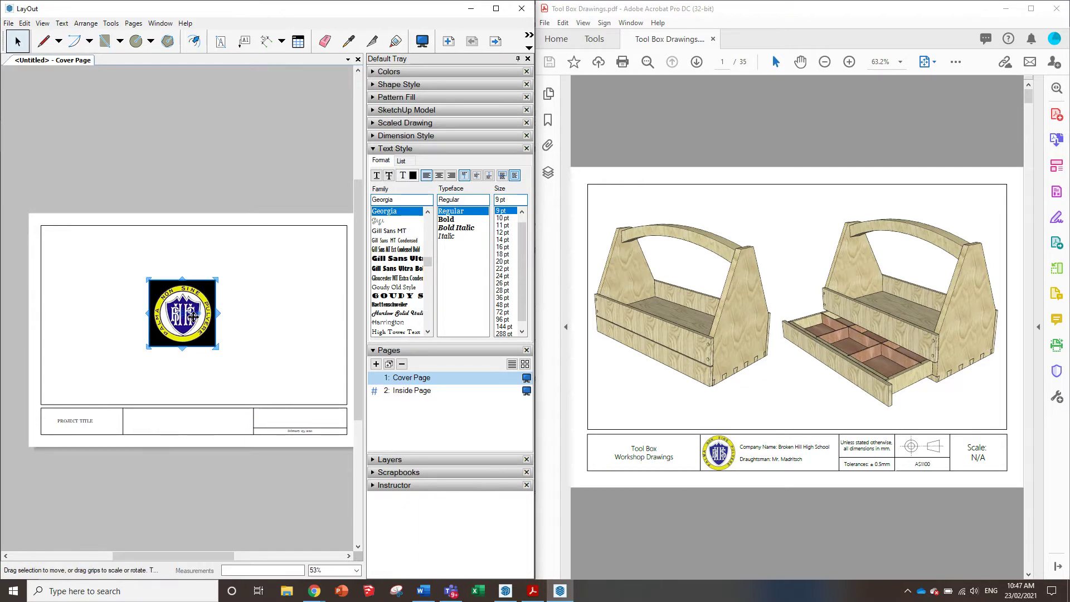
key(Delete)
- Switch back to Chrome and save the school crest to the Desktop as the PNG image "logo", replacing the existing file
mouse_move(314, 591)
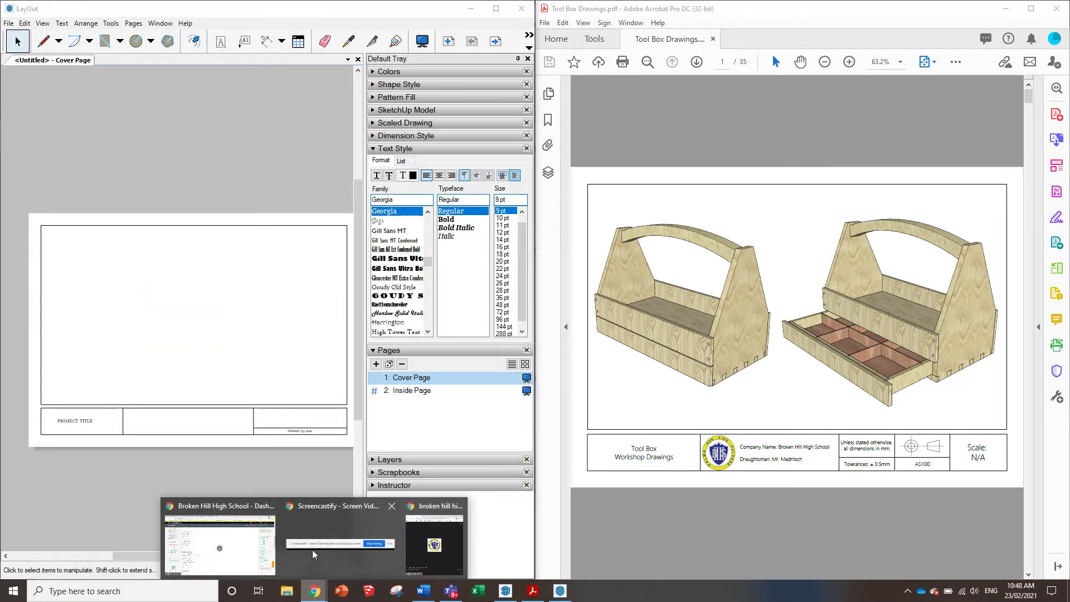
click(434, 543)
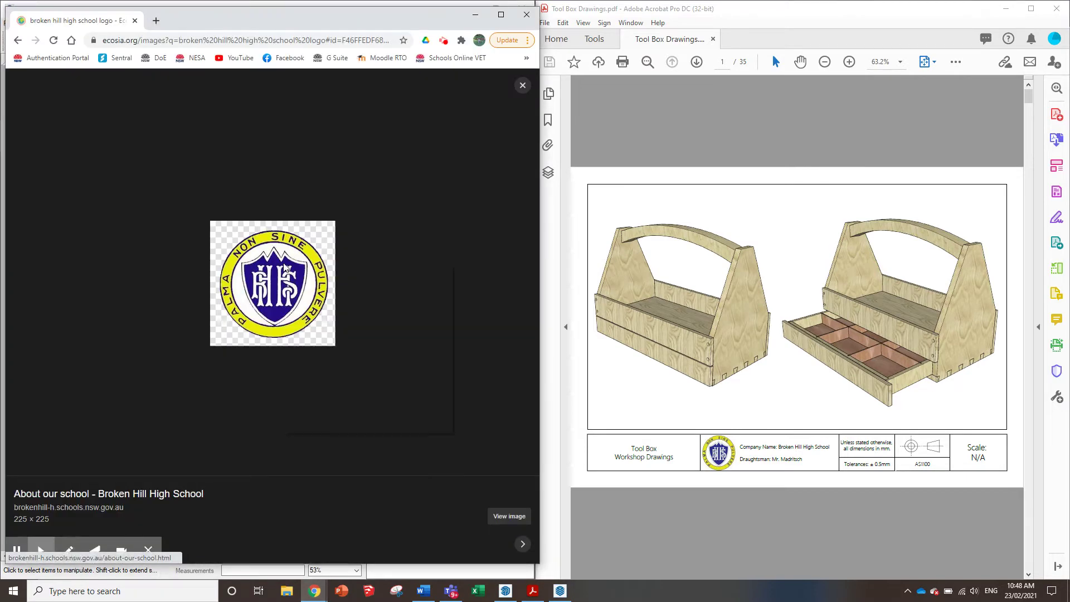
right_click(270, 272)
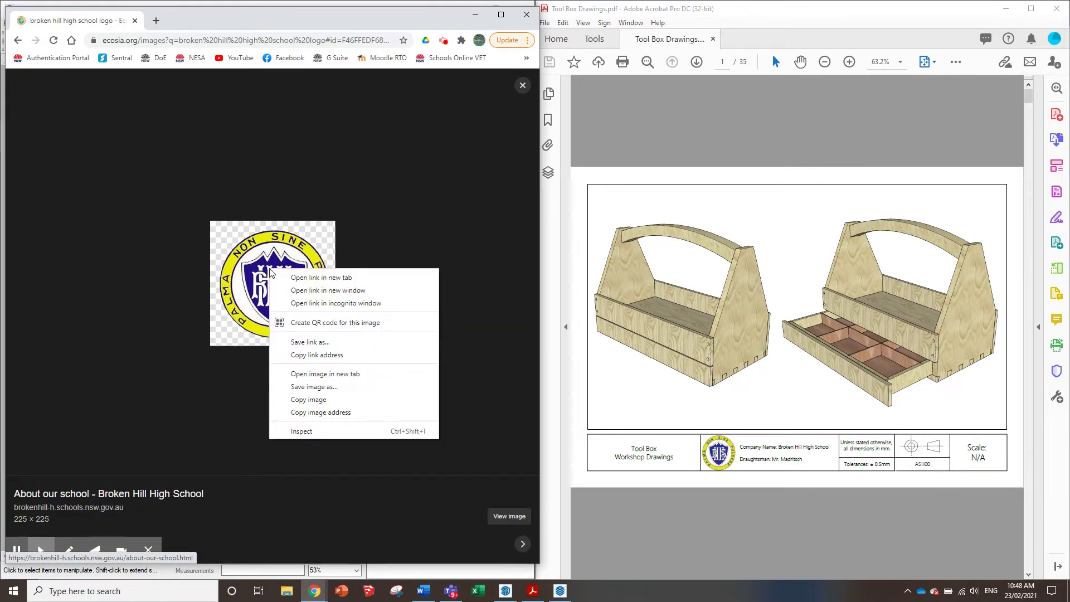
click(322, 393)
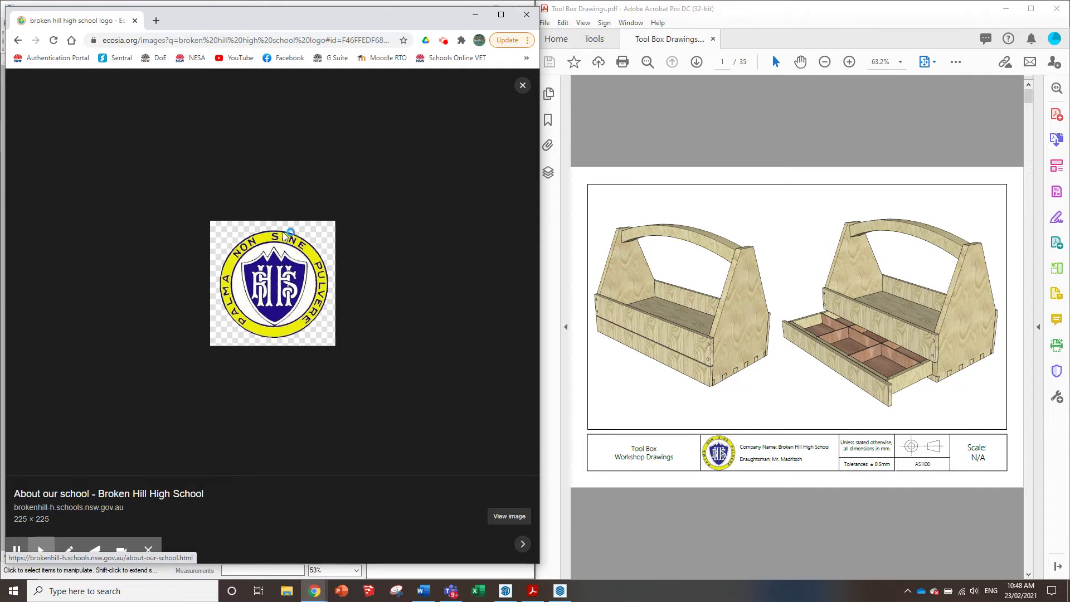
click(54, 104)
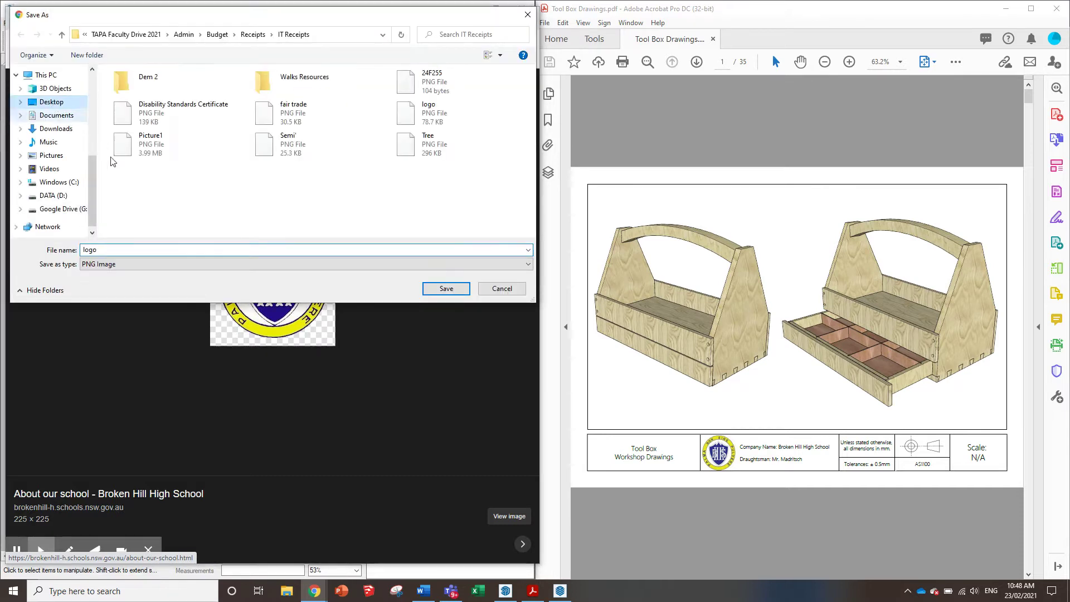
click(422, 116)
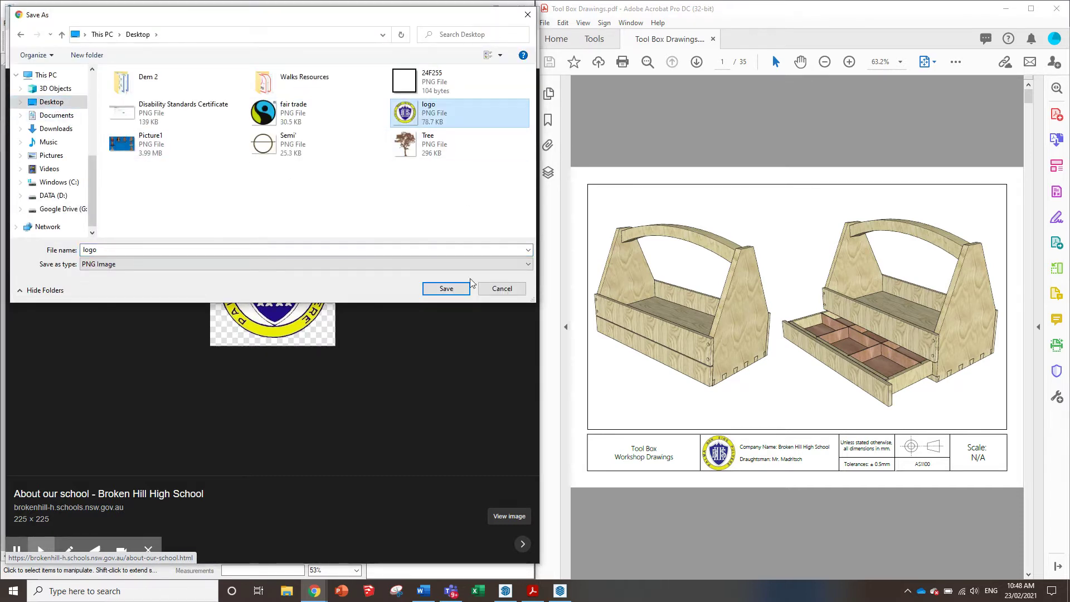
click(455, 291)
click(558, 297)
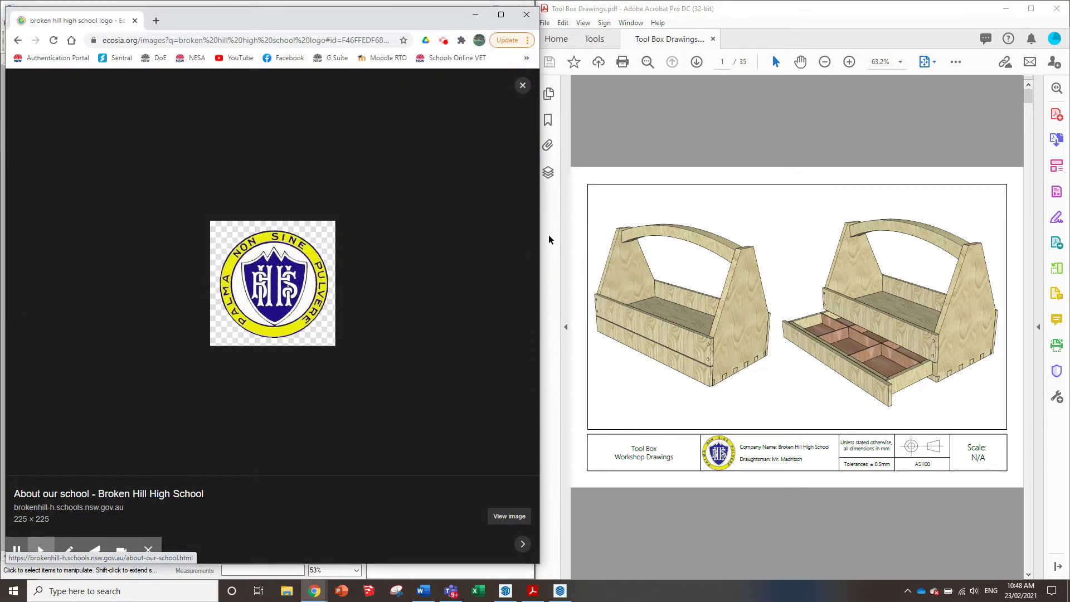
- Return to LayOut and insert the logo PNG file from the Desktop on the Cover Page
click(475, 14)
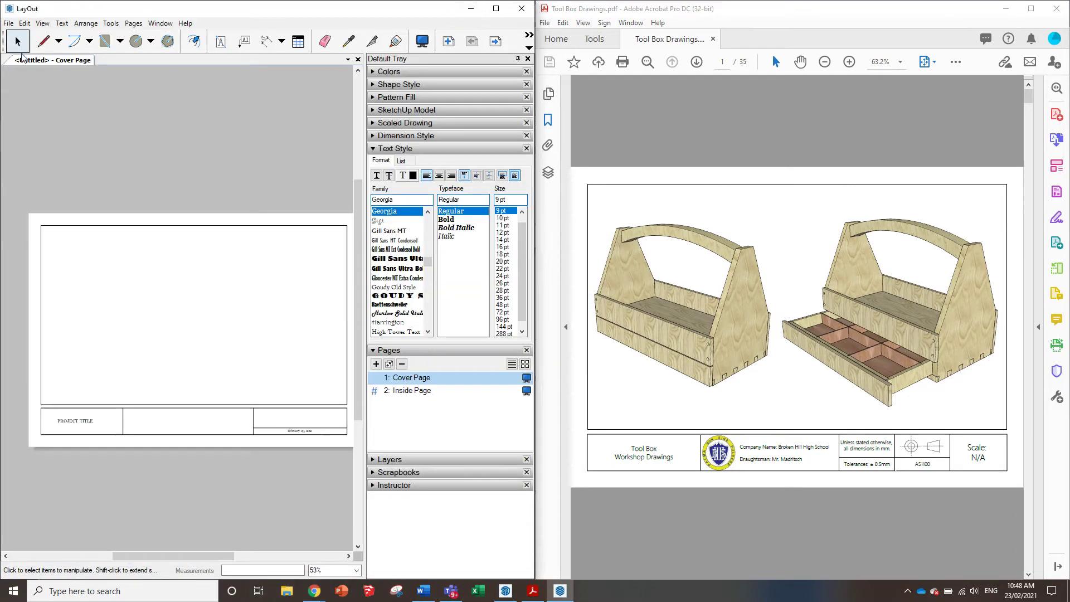
click(9, 23)
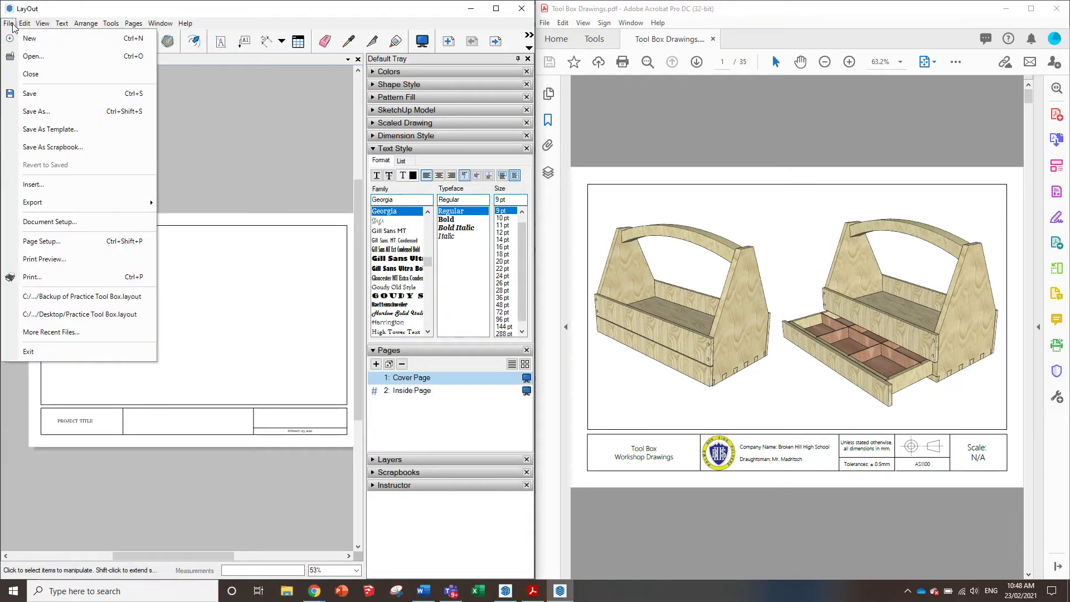
click(37, 184)
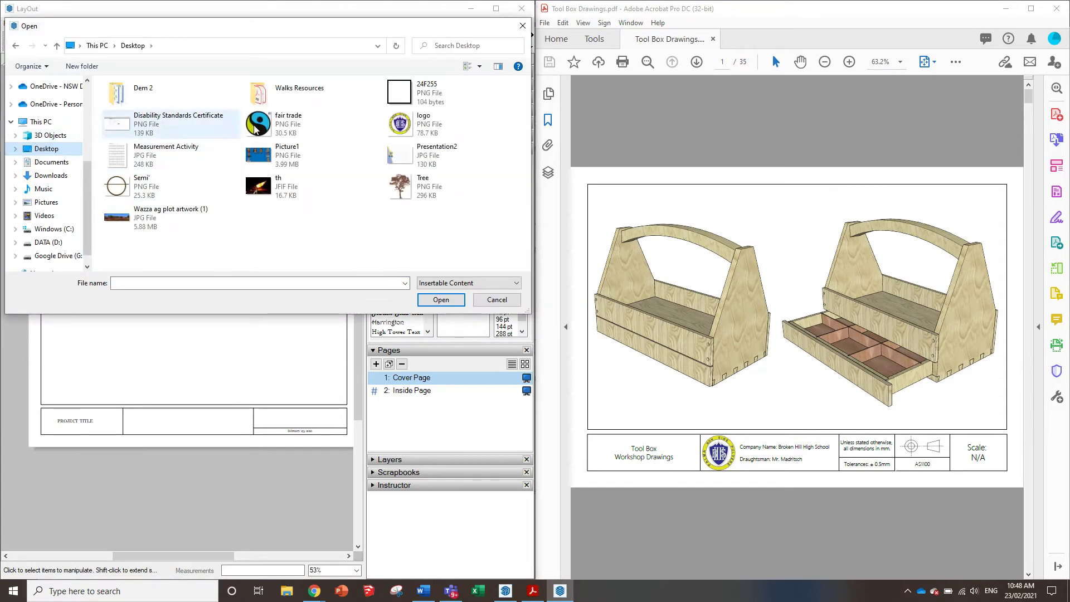
double_click(413, 129)
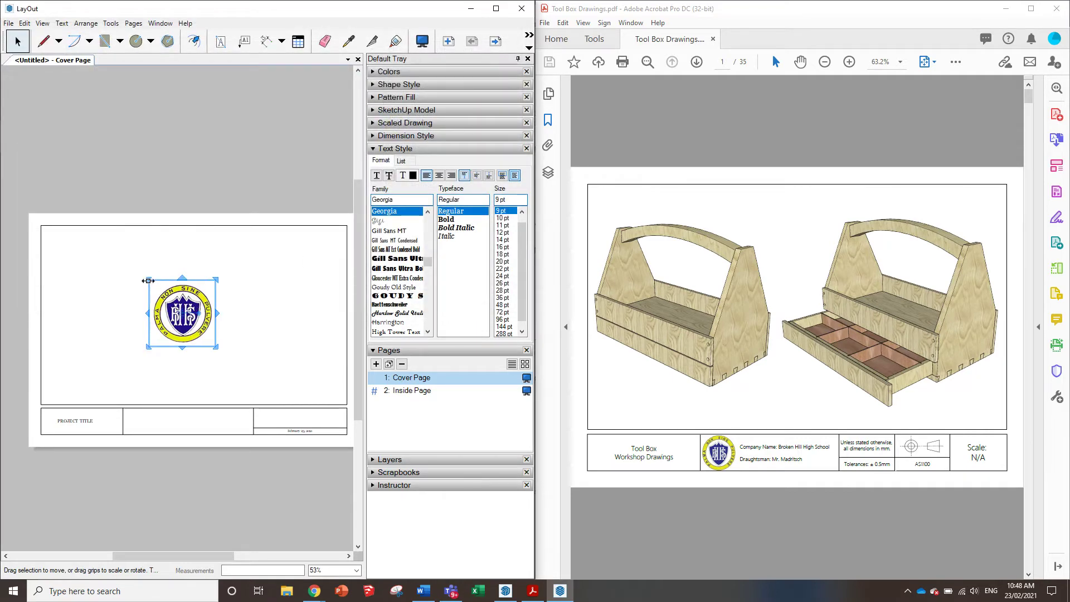
- Scale the inserted school logo down from its upper-left corner to roughly the height of the title block
drag(145, 275, 187, 310)
scroll(197, 330, up, 3)
scroll(226, 264, down, 1)
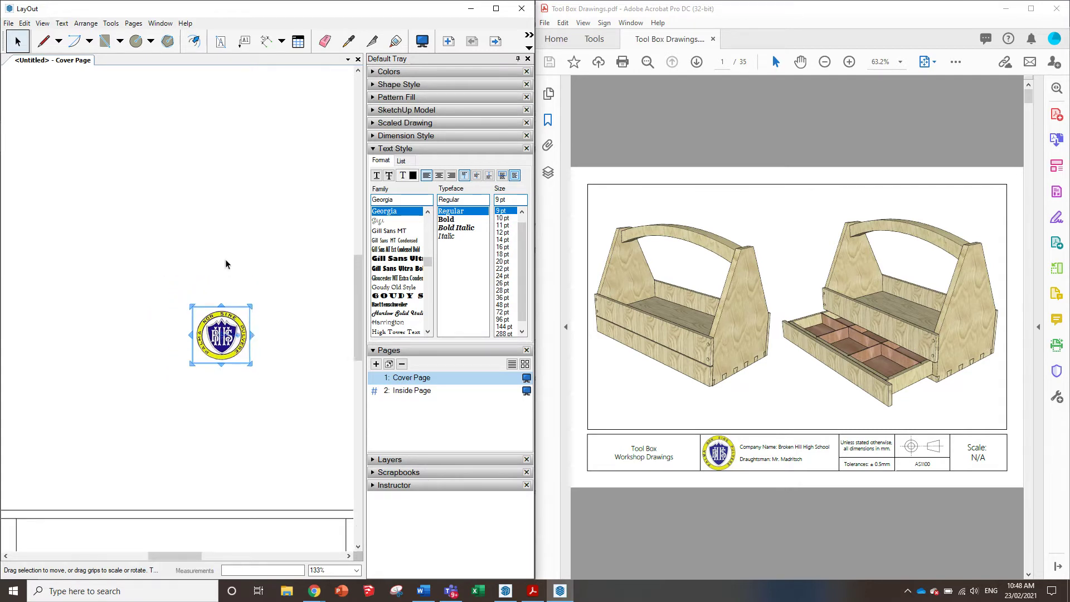
scroll(226, 264, down, 5)
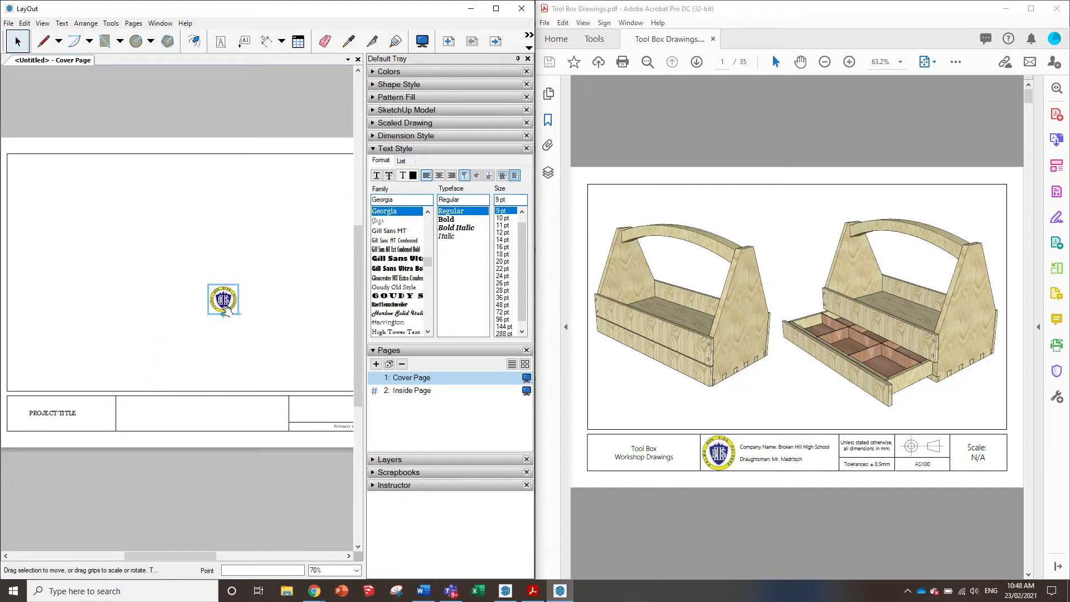
scroll(226, 308, up, 10)
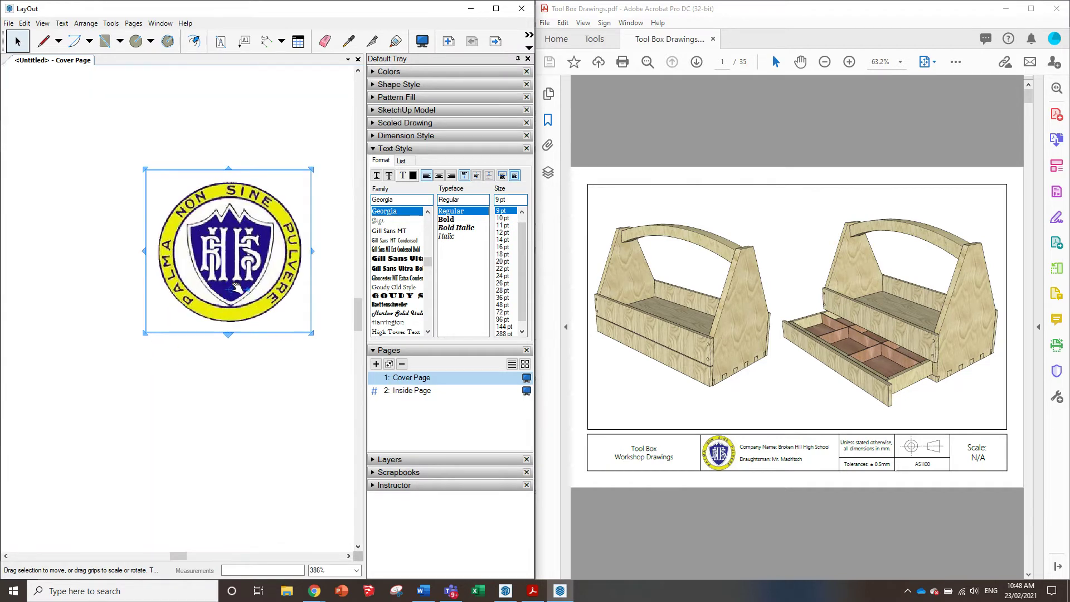
key(Escape)
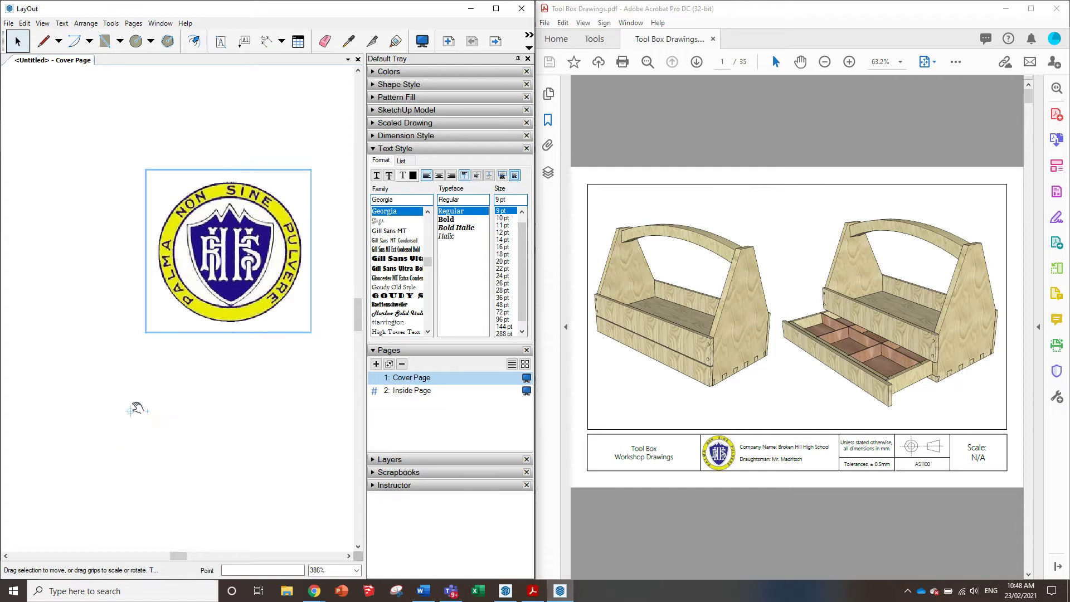
- Move the school logo into the title block, just right of the divider beside PROJECT TITLE
drag(231, 254, 132, 466)
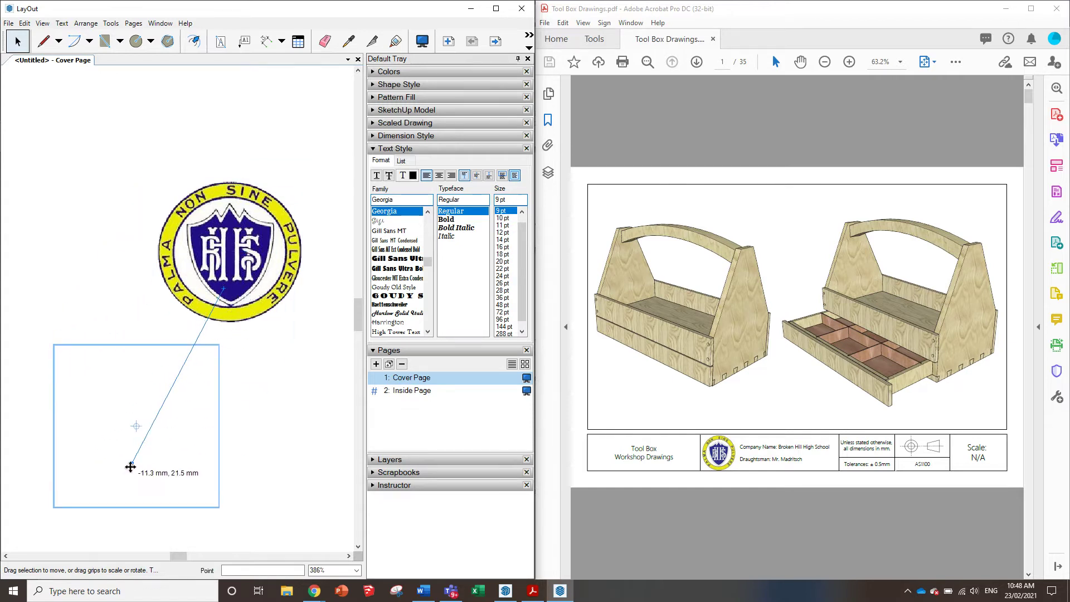
scroll(206, 435, down, 3)
scroll(223, 391, down, 4)
drag(214, 388, 159, 485)
scroll(156, 483, up, 3)
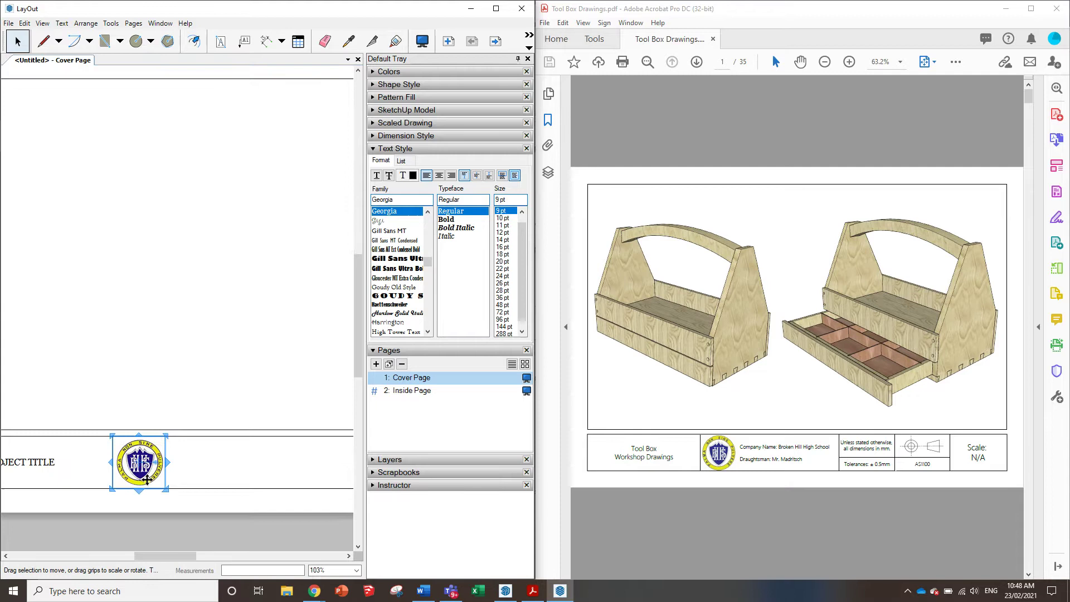
click(152, 517)
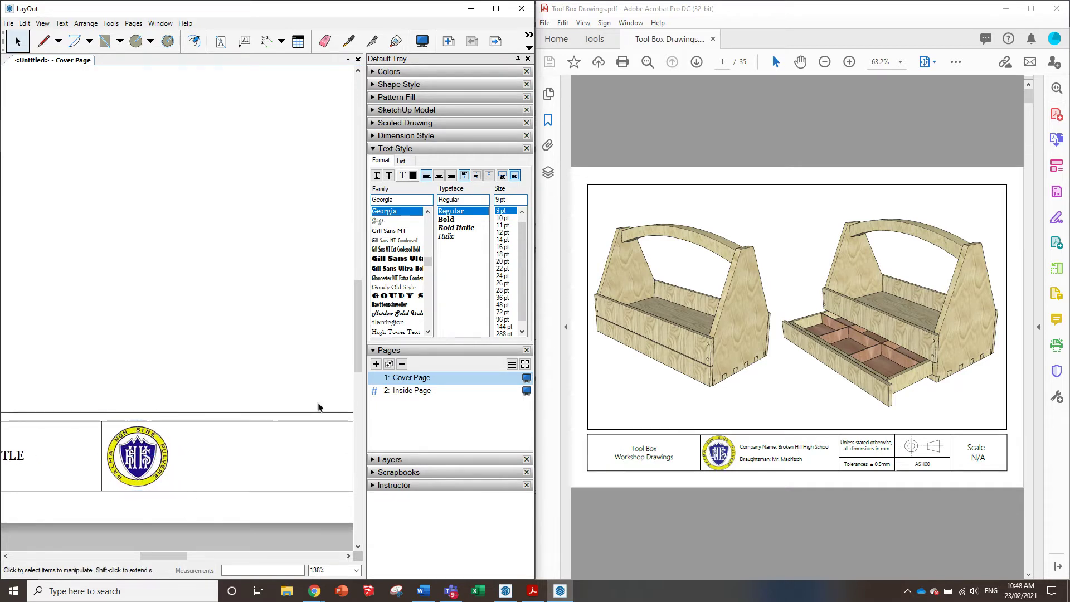
scroll(132, 440, down, 5)
scroll(168, 410, up, 1)
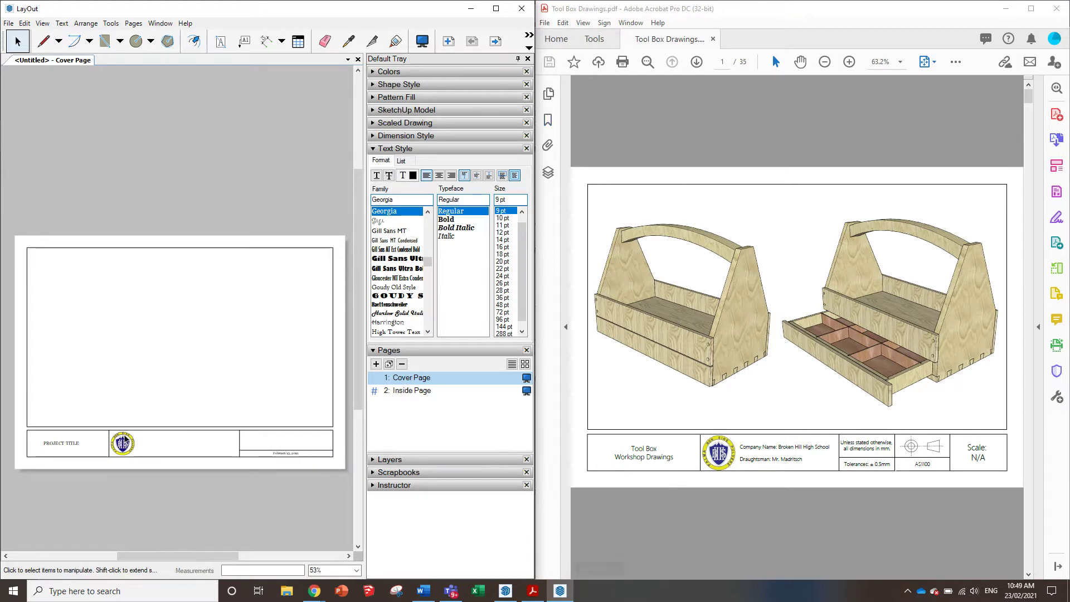
- With no object selected, set the default text font to Microsoft YaHei Light, Regular typeface
click(80, 445)
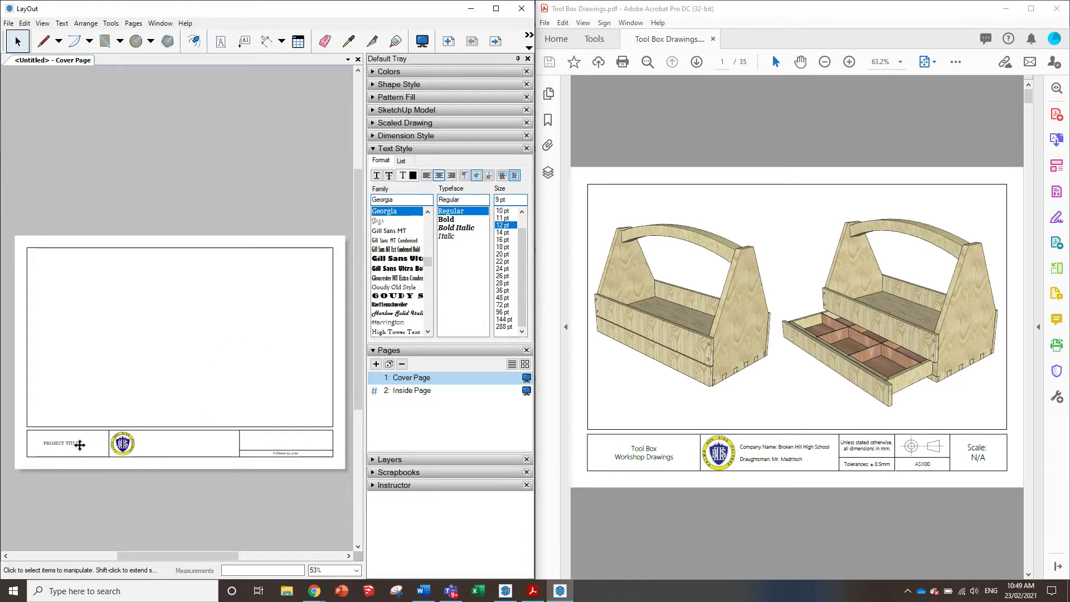
click(180, 440)
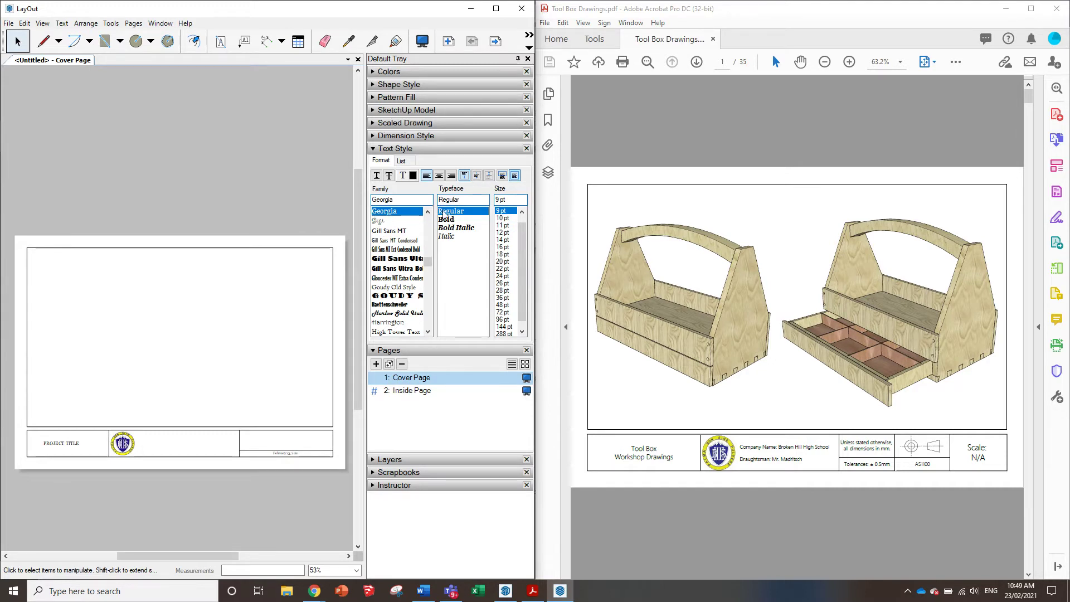
scroll(390, 263, down, 10)
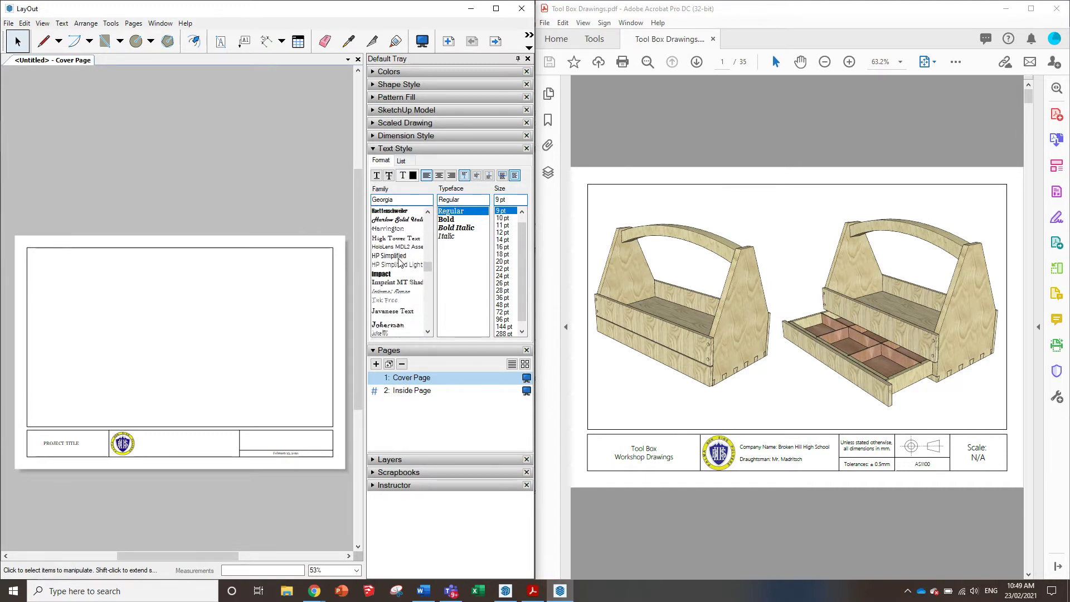
scroll(390, 263, down, 10)
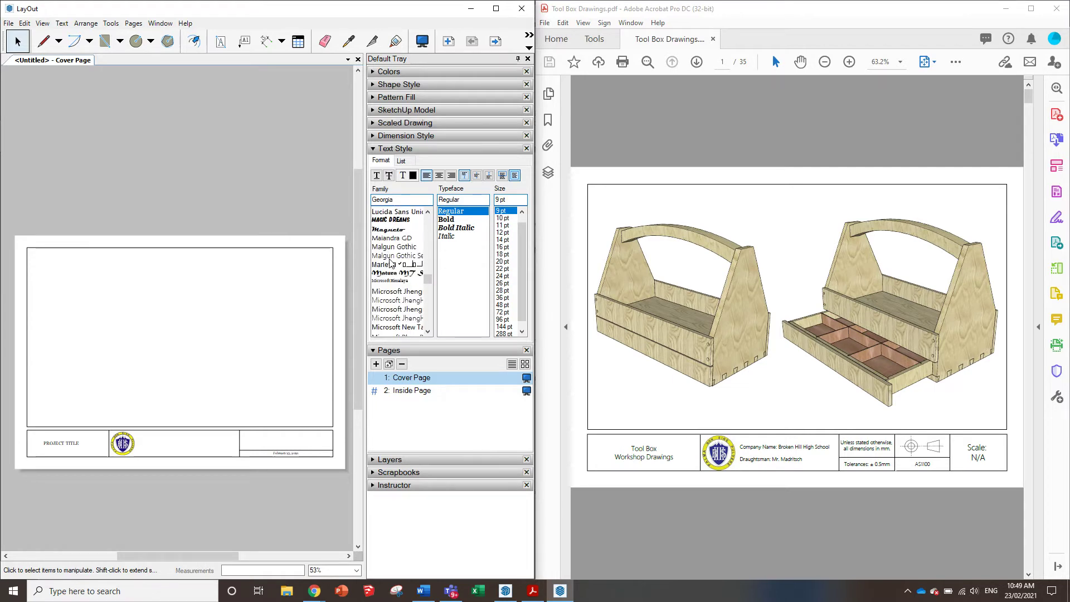
scroll(391, 262, down, 4)
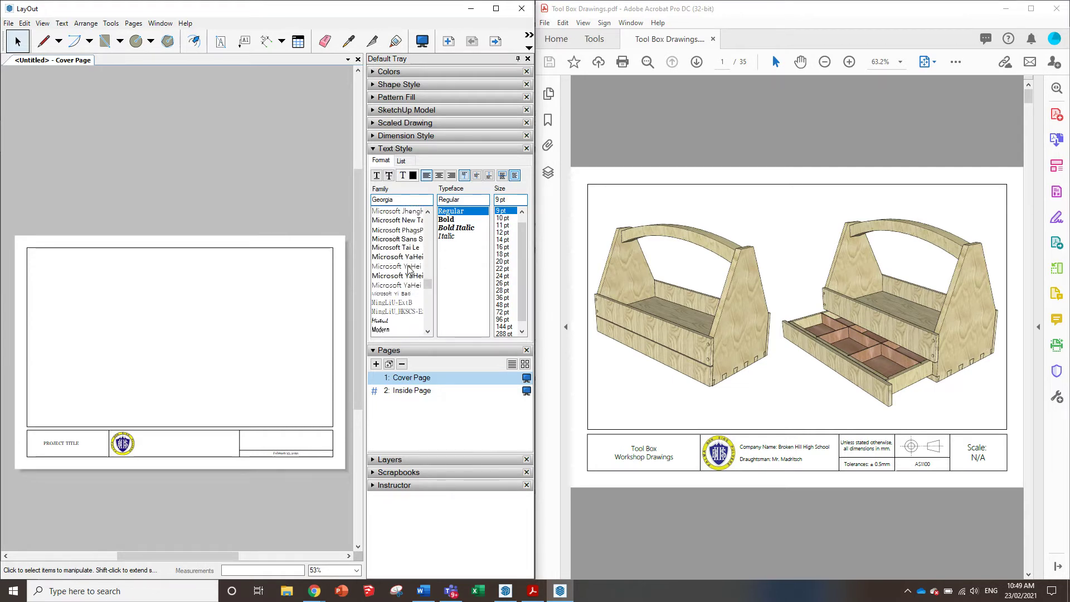
click(409, 267)
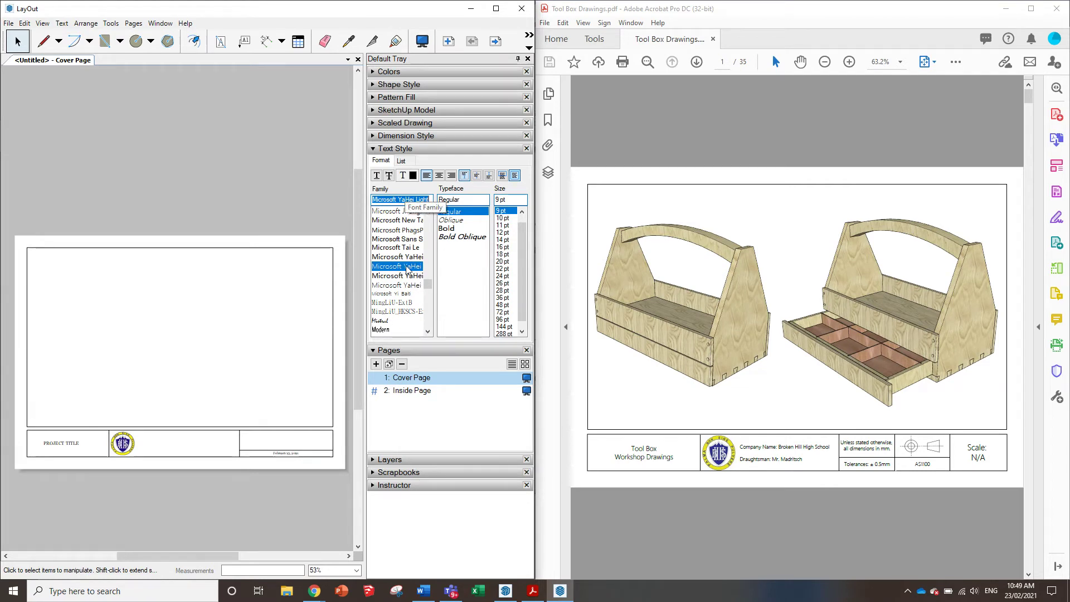
key(Tab)
key(Tab)
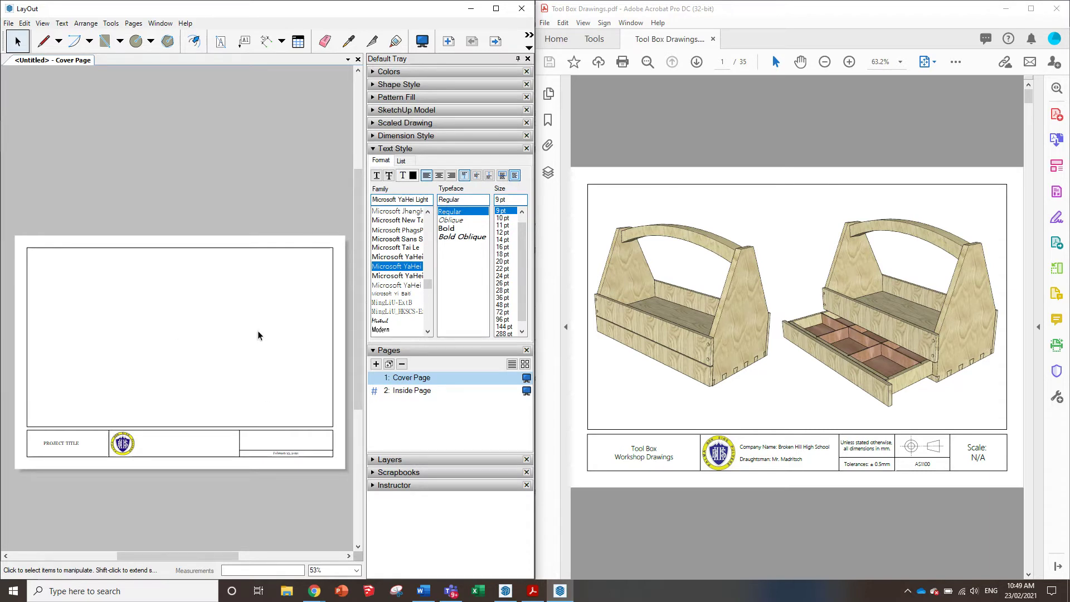
- Add a text box filling the cell beside the school logo, reading "Company Name: Broken Hill High School" with the draughtsman's name on a line below
click(220, 42)
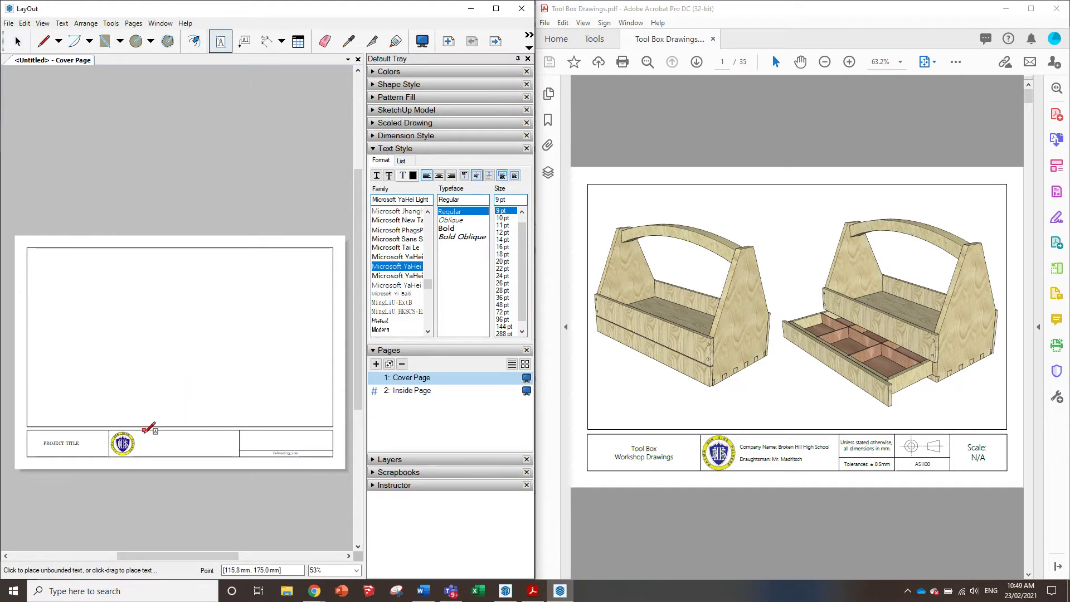
drag(144, 430, 240, 455)
key(Escape)
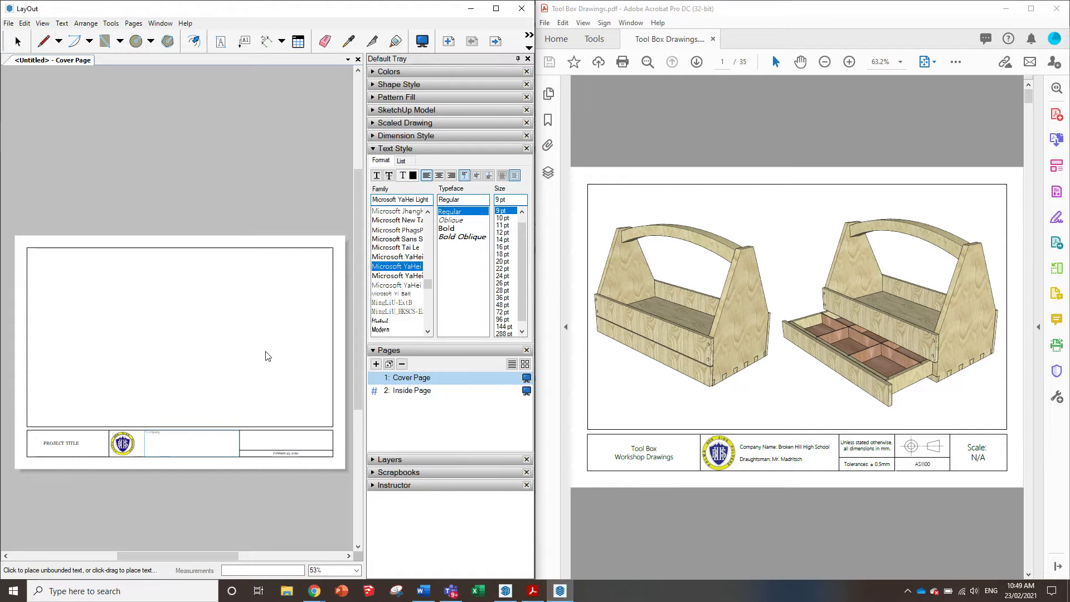
scroll(162, 434, up, 5)
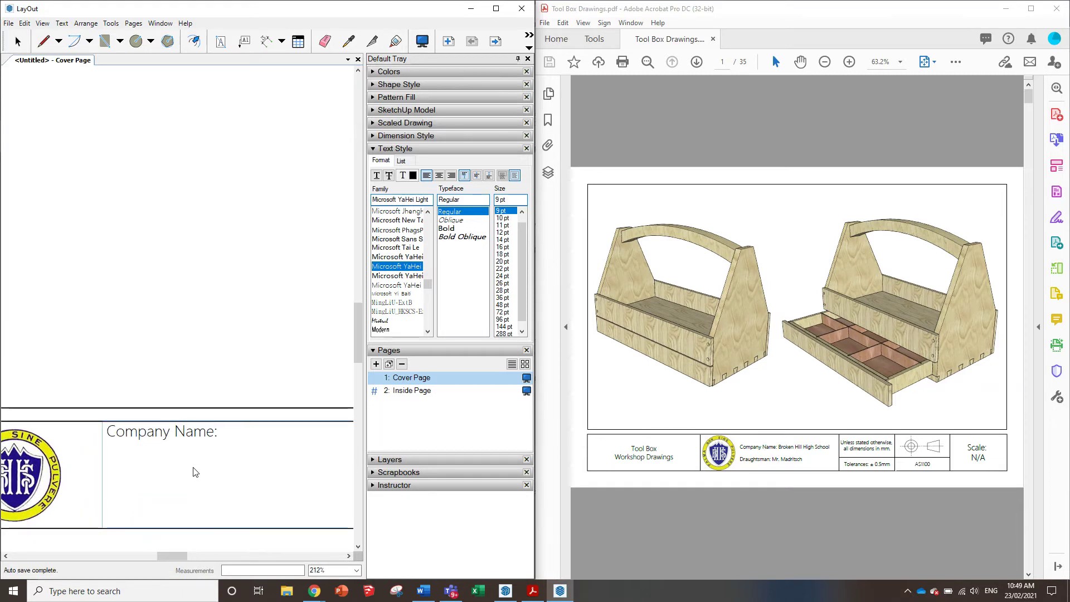
text(oken Hill High Sch)
scroll(64, 438, down, 2)
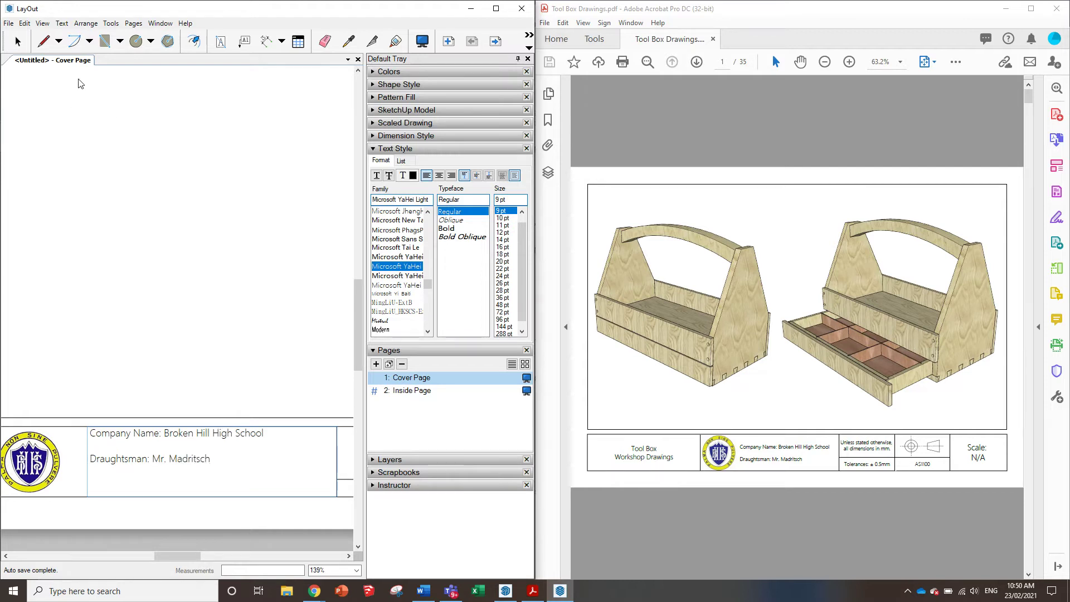
click(18, 41)
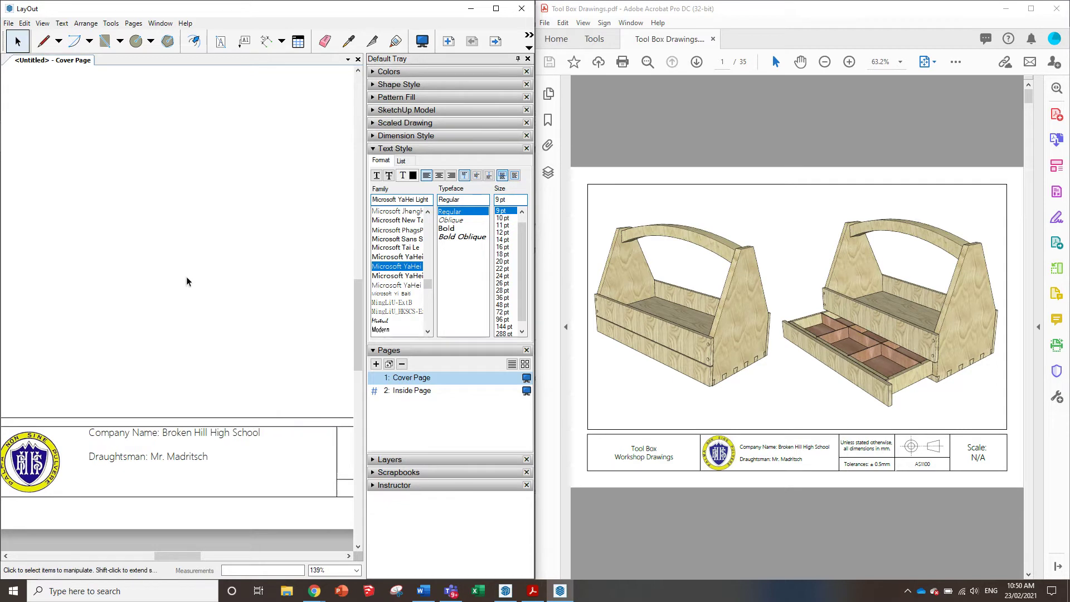
- Shrink the company details text box to fit its lines and centre it vertically beside the school logo
click(175, 428)
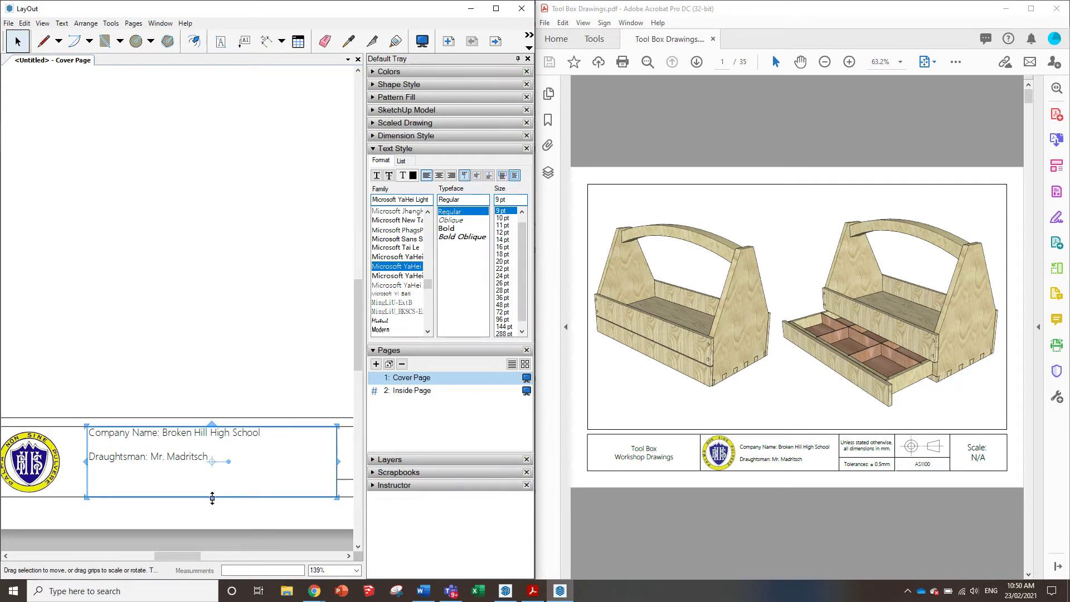
drag(212, 498, 211, 474)
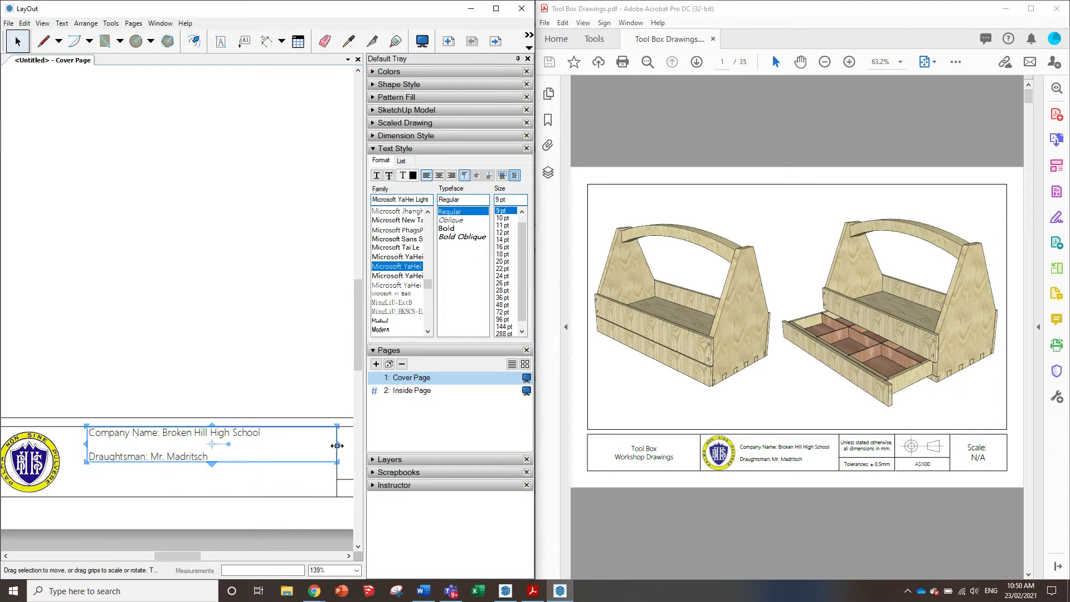
drag(337, 446, 208, 469)
scroll(272, 464, down, 3)
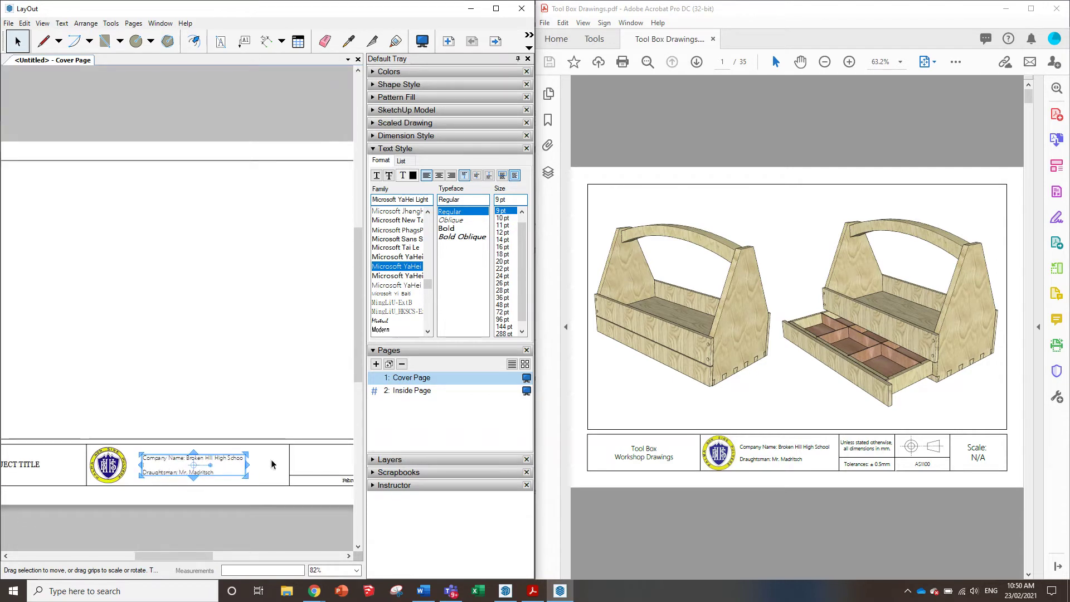
- Enlarge the company details text box to hold both lines and set its text size to 11 pt
click(503, 218)
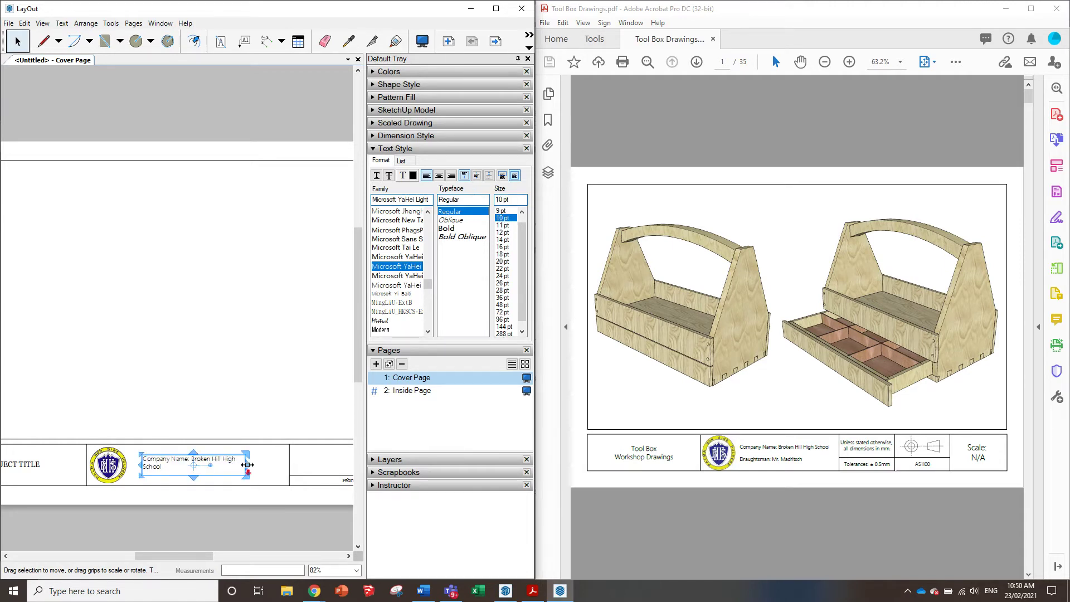
drag(248, 464, 276, 464)
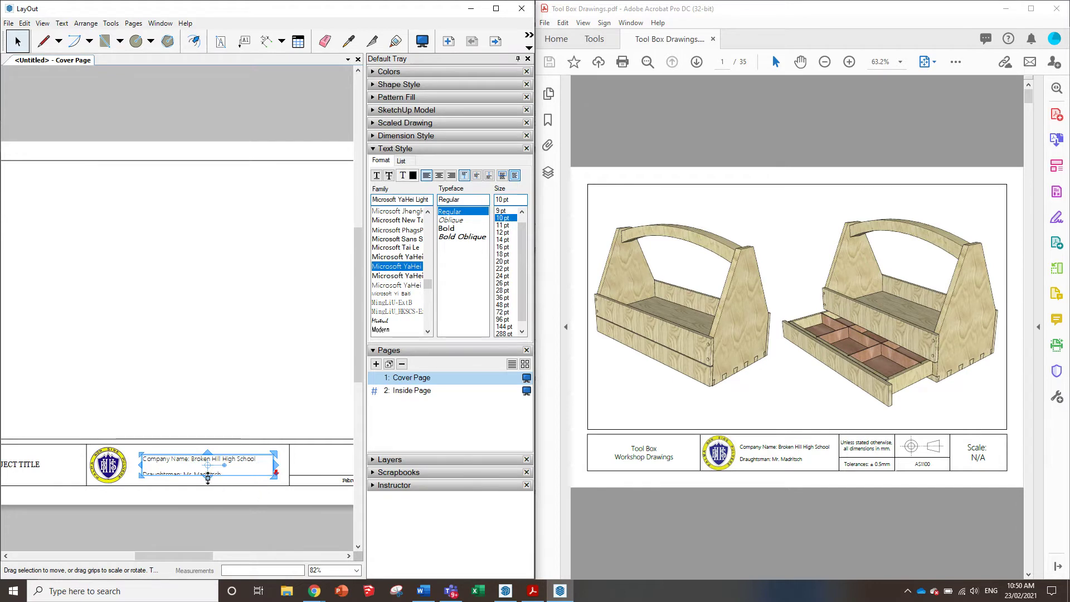
drag(208, 478, 208, 488)
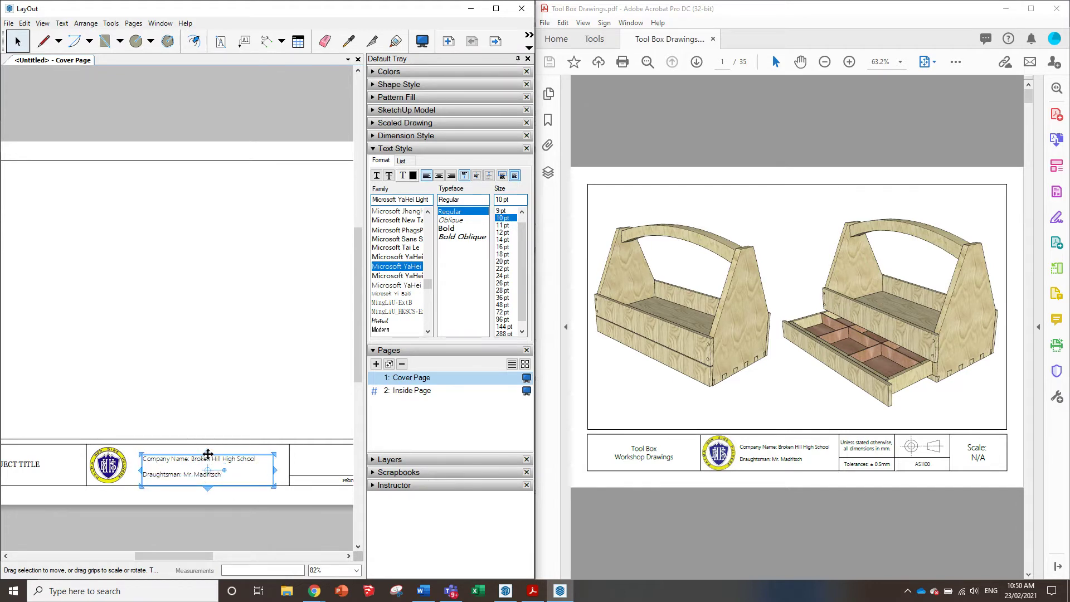
drag(208, 450, 208, 439)
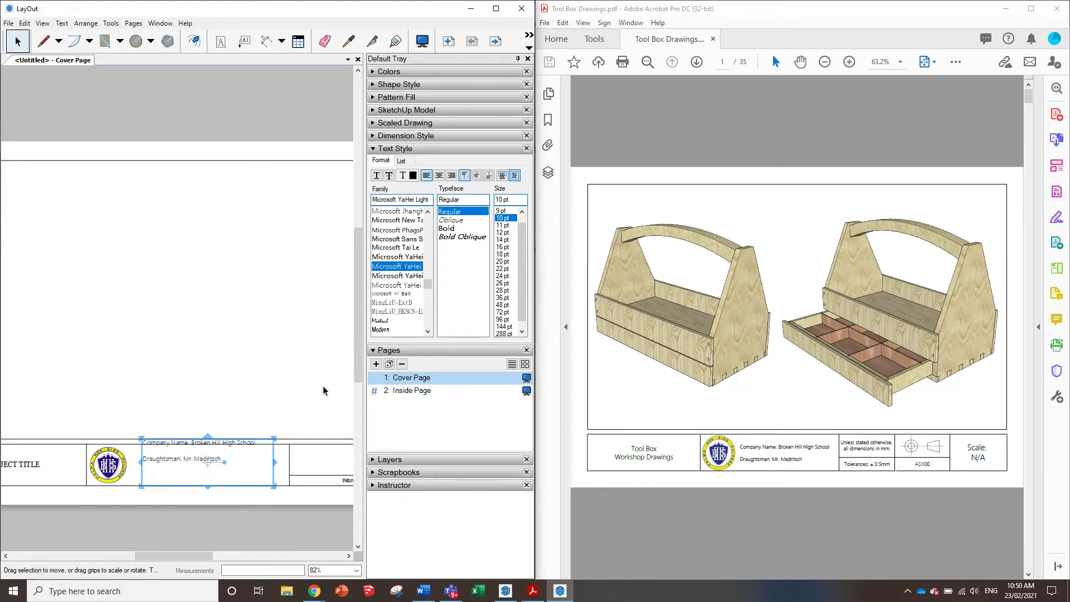
key(ctrl+z)
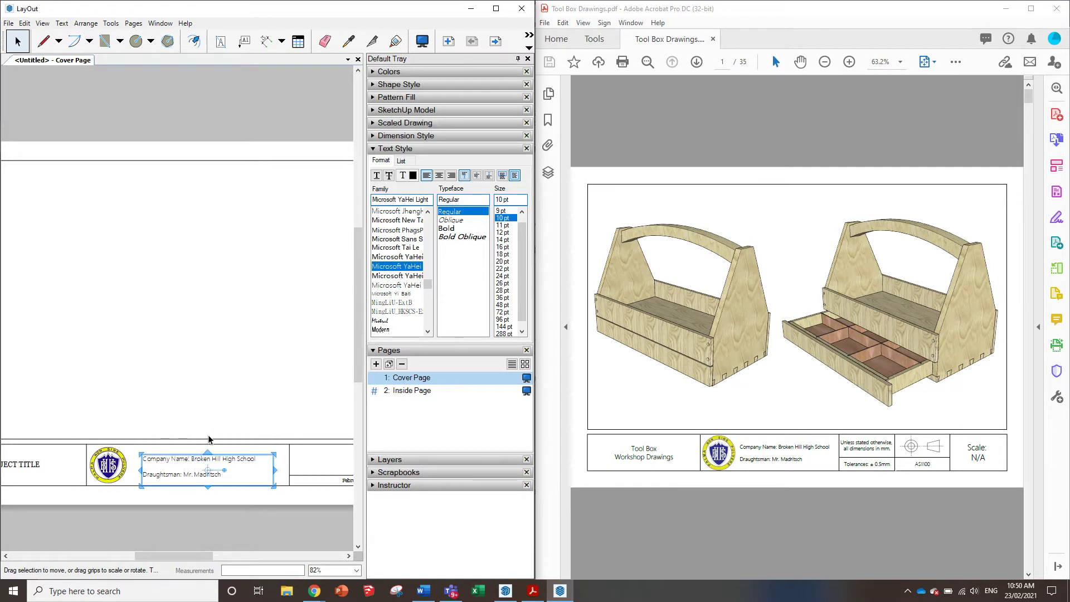
click(505, 226)
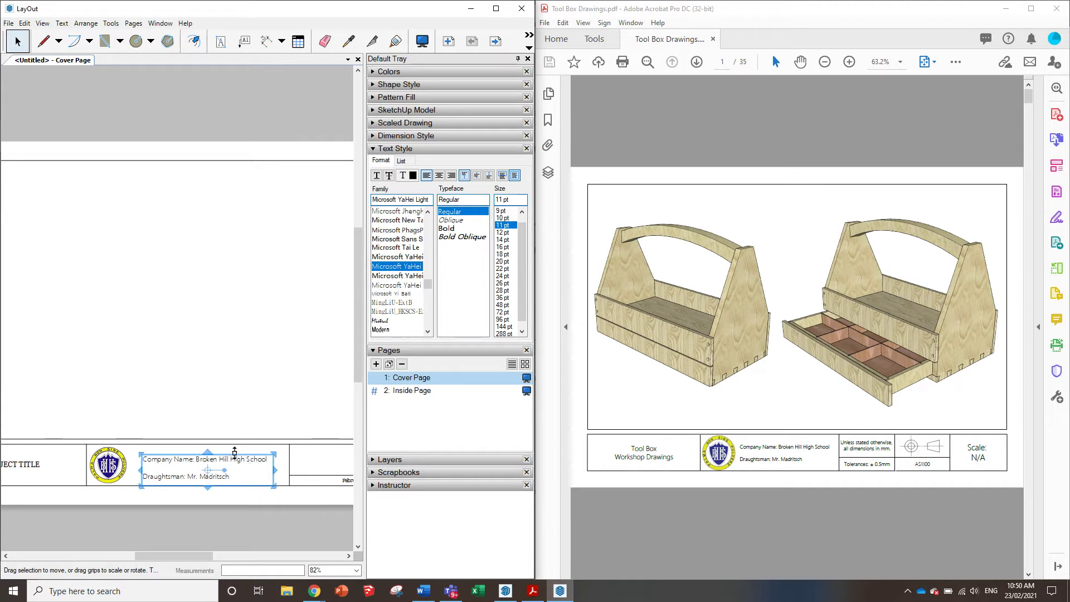
- Nudge the company details text box slightly left and up, closer to the school logo
key(Left)
key(Left)
key(Up)
key(Up)
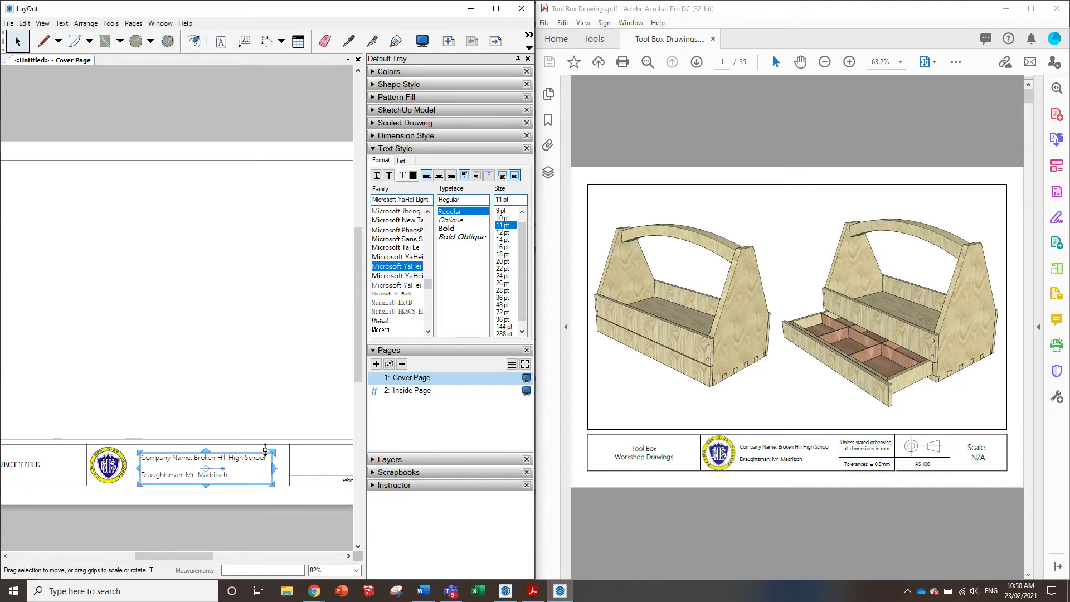
key(Left)
key(Up)
key(Left)
key(Up)
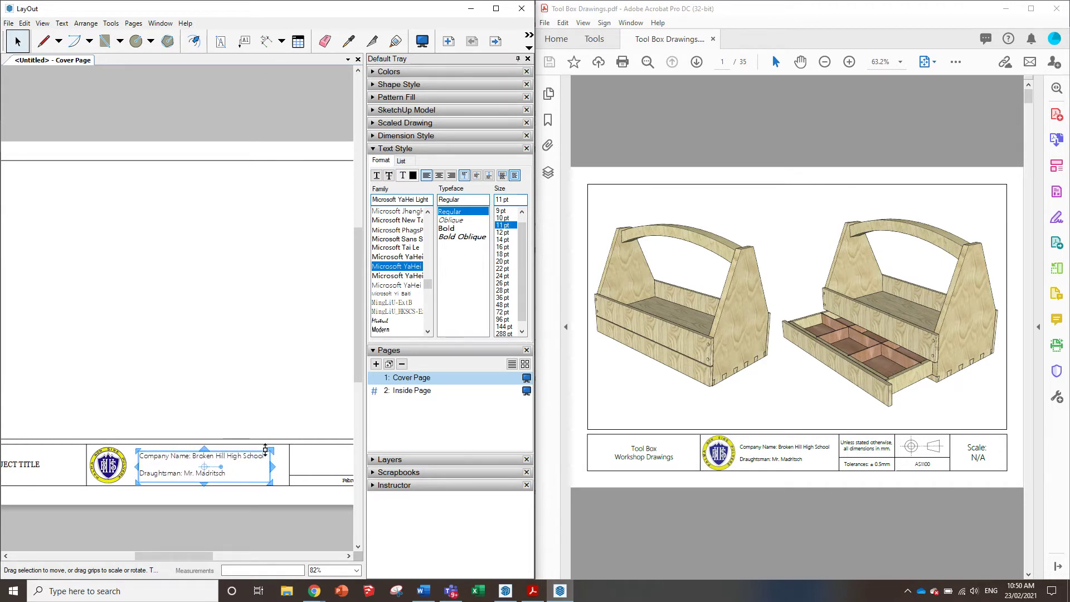
key(Left)
key(Up)
click(265, 371)
scroll(162, 439, down, 3)
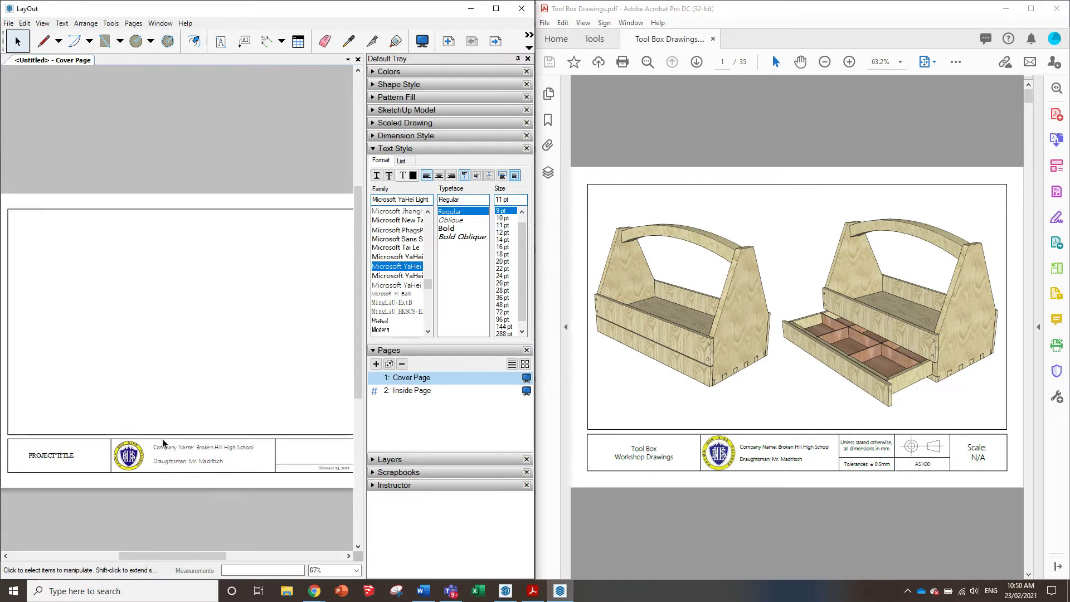
- Nudge the company details text box slightly down so it sits centred in the height of its title block cell
scroll(203, 450, up, 3)
click(202, 450)
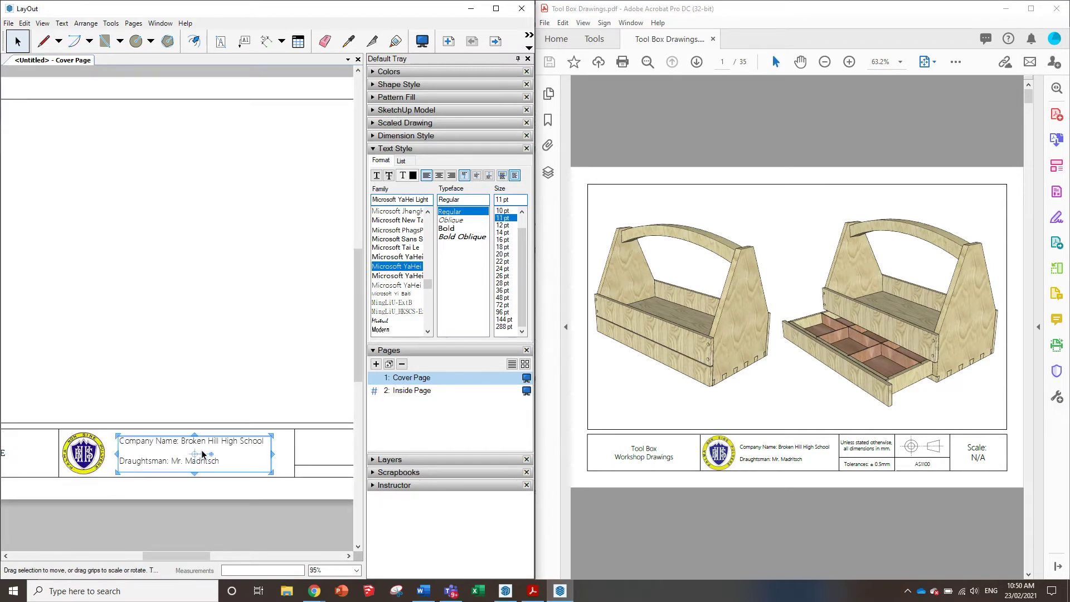
click(219, 324)
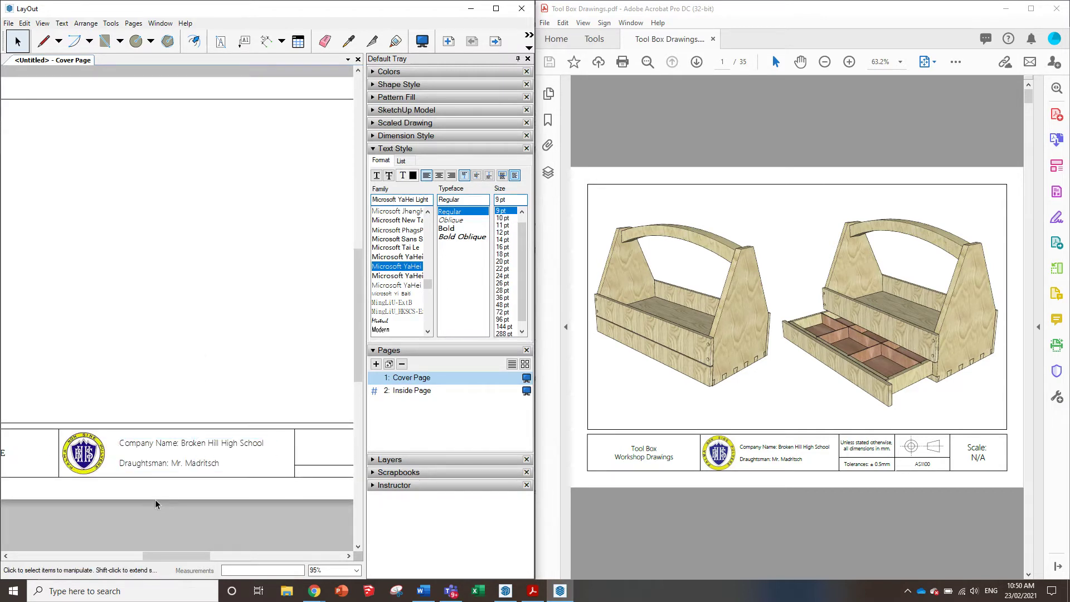
scroll(95, 465, down, 2)
scroll(202, 470, down, 2)
scroll(67, 461, up, 2)
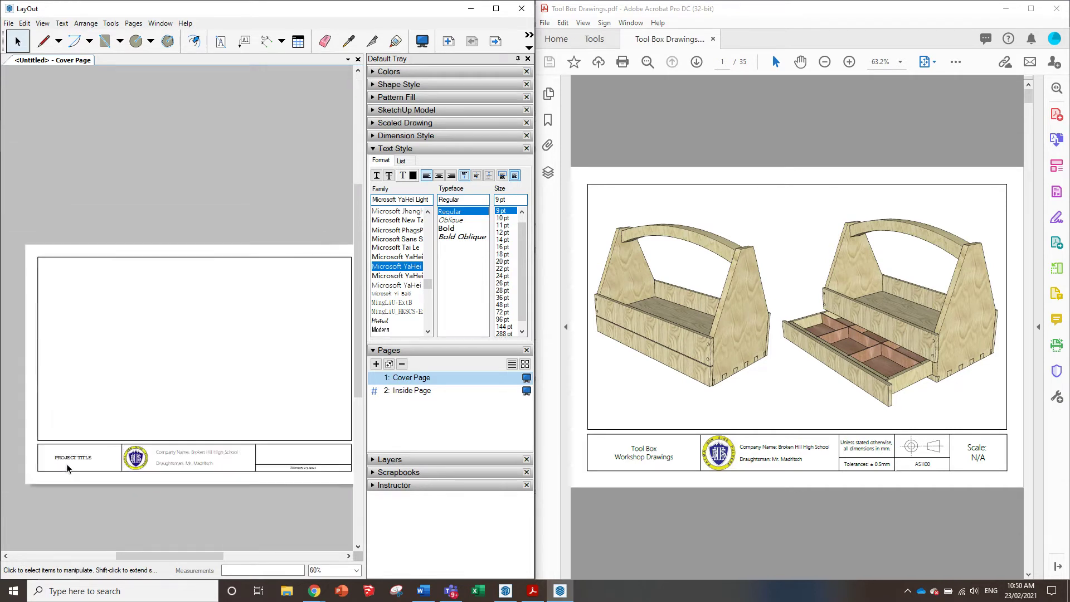
- Replace the PROJECT TITLE text in the title block with "Tool Box" and "Workshop Drawings" on two lines
click(79, 456)
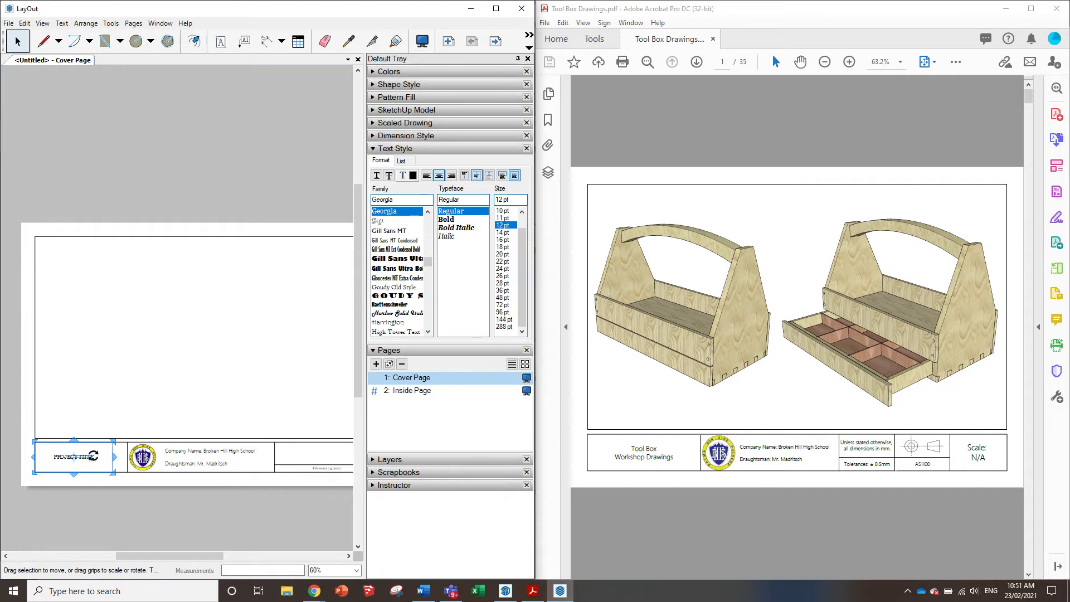
double_click(59, 456)
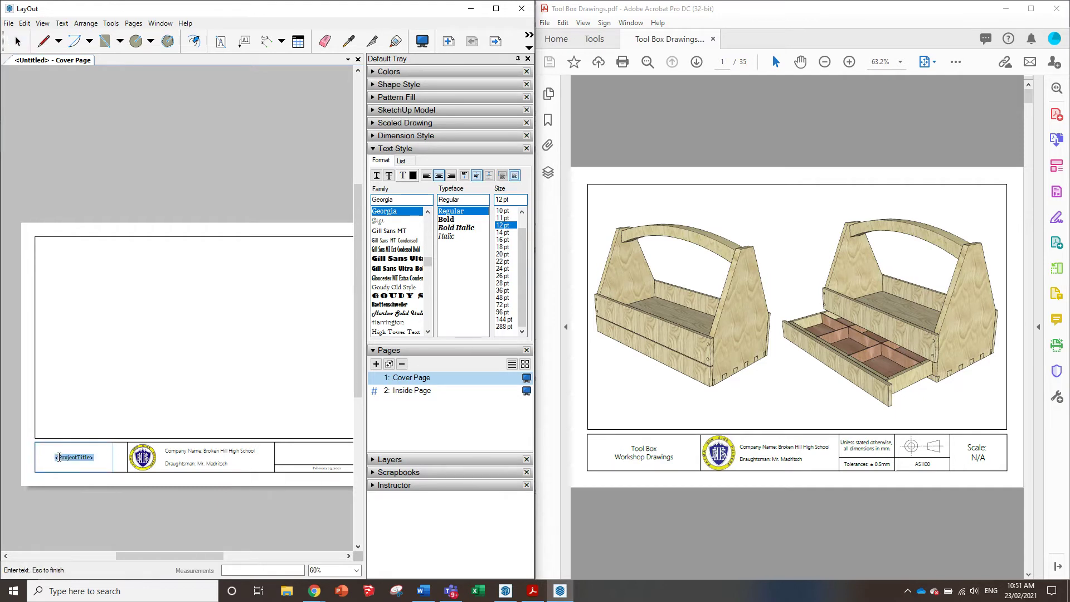
text(T)
text(Drawi)
text(ngs)
click(72, 492)
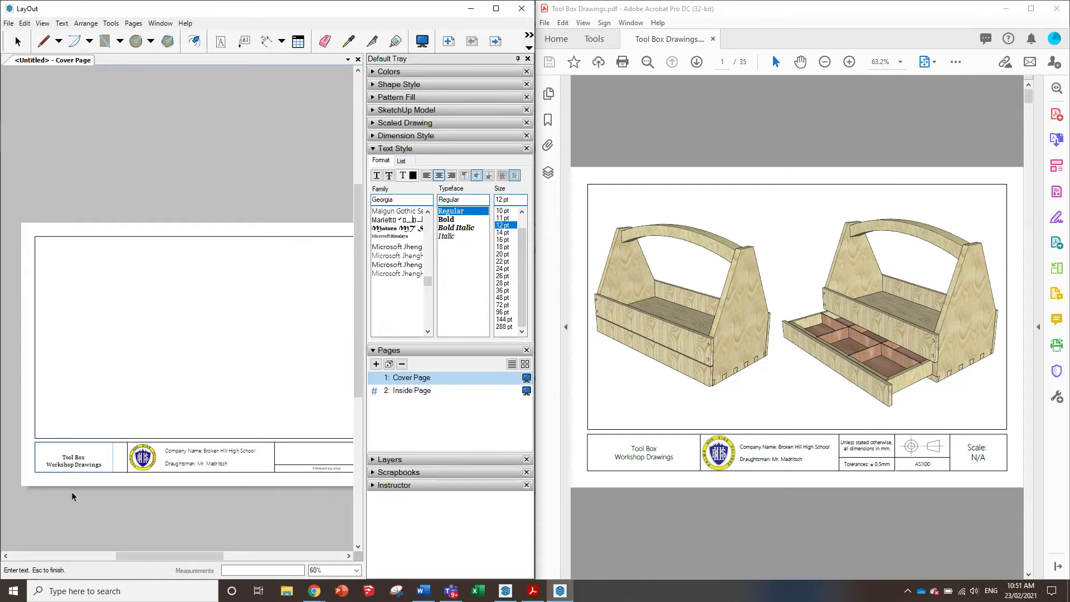
- Change the font of the "Tool Box Workshop Drawings" title text to Microsoft YaHei Light
click(77, 460)
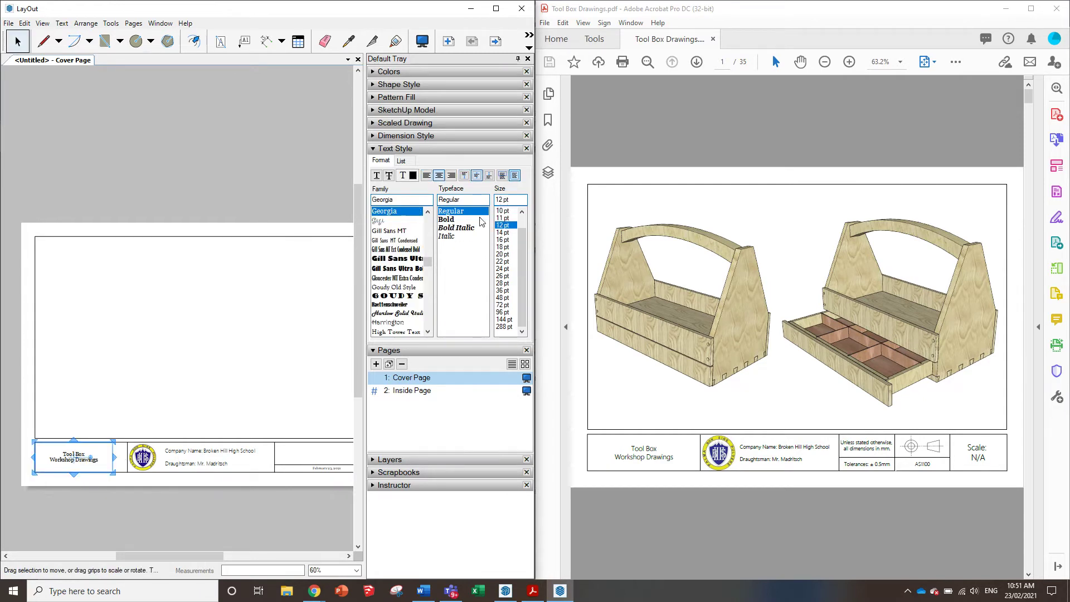
scroll(398, 279, down, 2)
scroll(396, 279, down, 4)
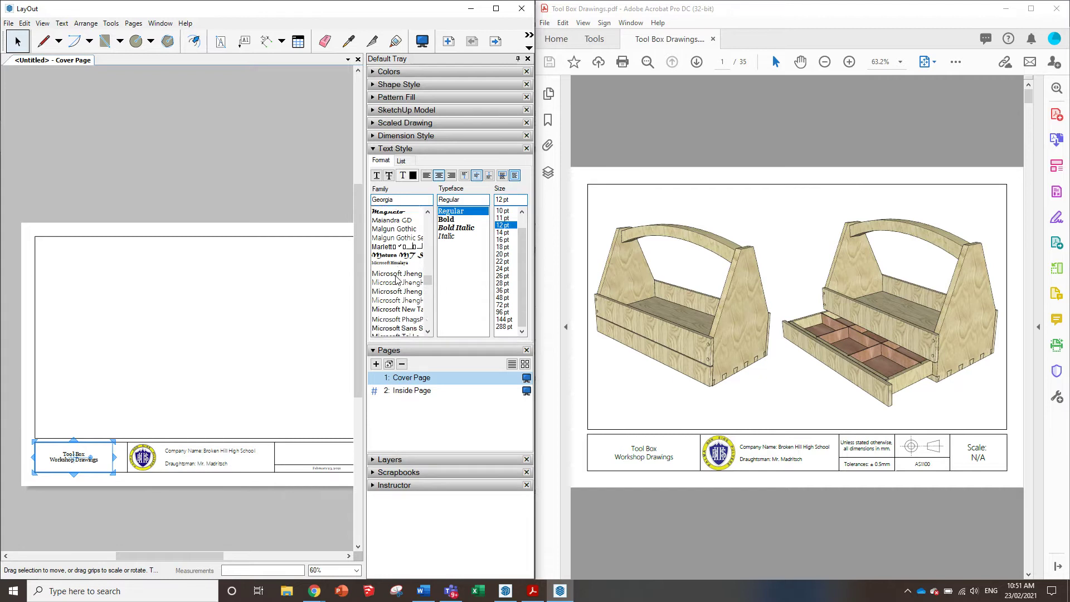
click(408, 267)
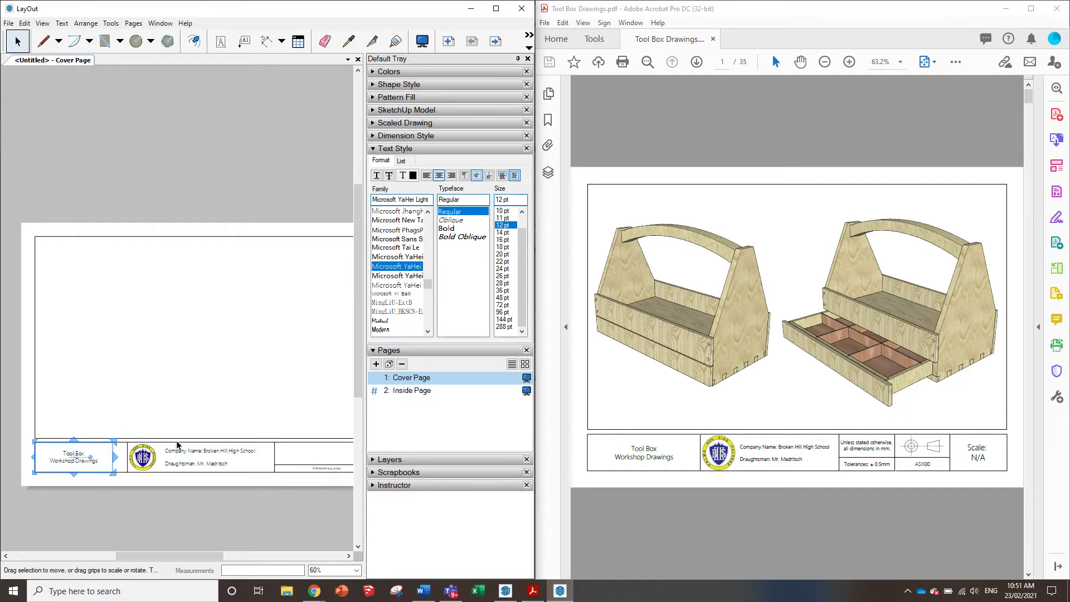
- Nudge the "Tool Box Workshop Drawings" text box right to centre it in its title block cell
key(Right)
key(Right)
key(Right)
key(Right)
key(Right)
key(Right)
key(Right)
key(Right)
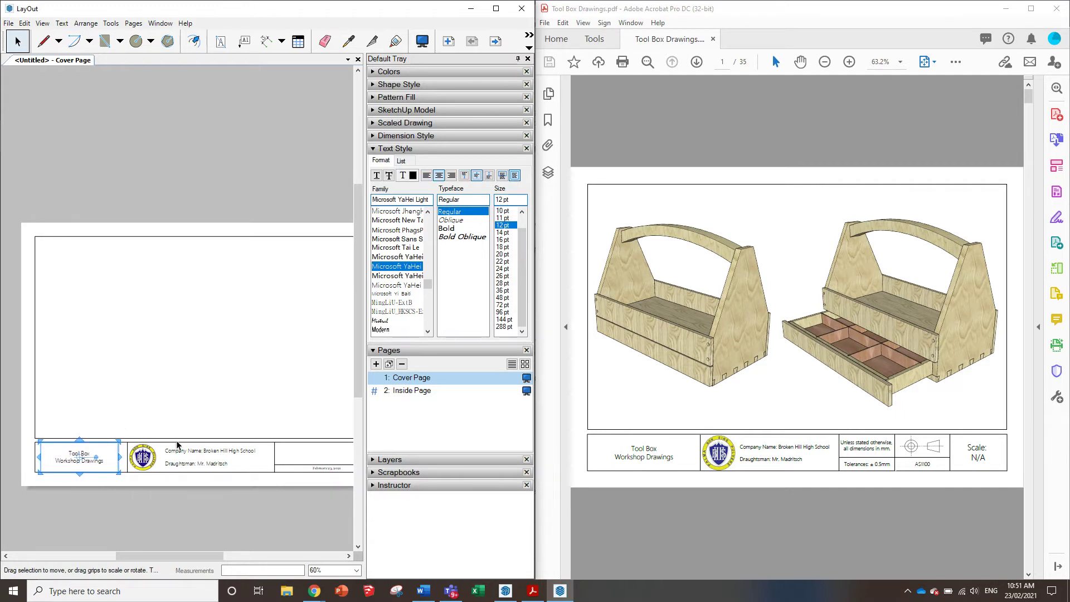
key(Right)
key(Right)
key(Right)
key(Right)
click(152, 367)
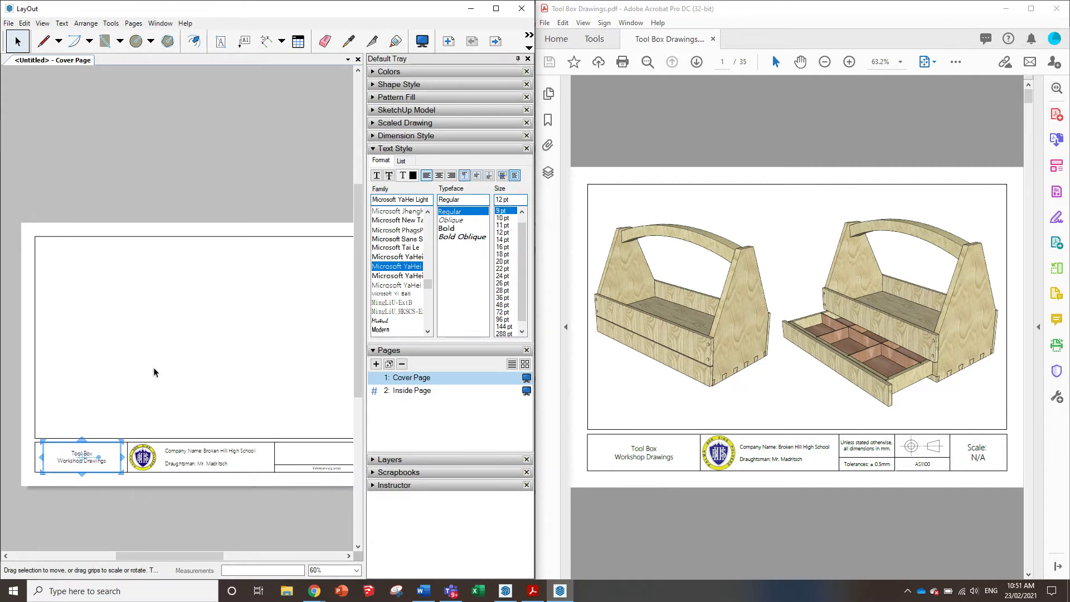
- Nudge the vertical divider beside the company details left so it sits just past the company name text
scroll(254, 461, down, 1)
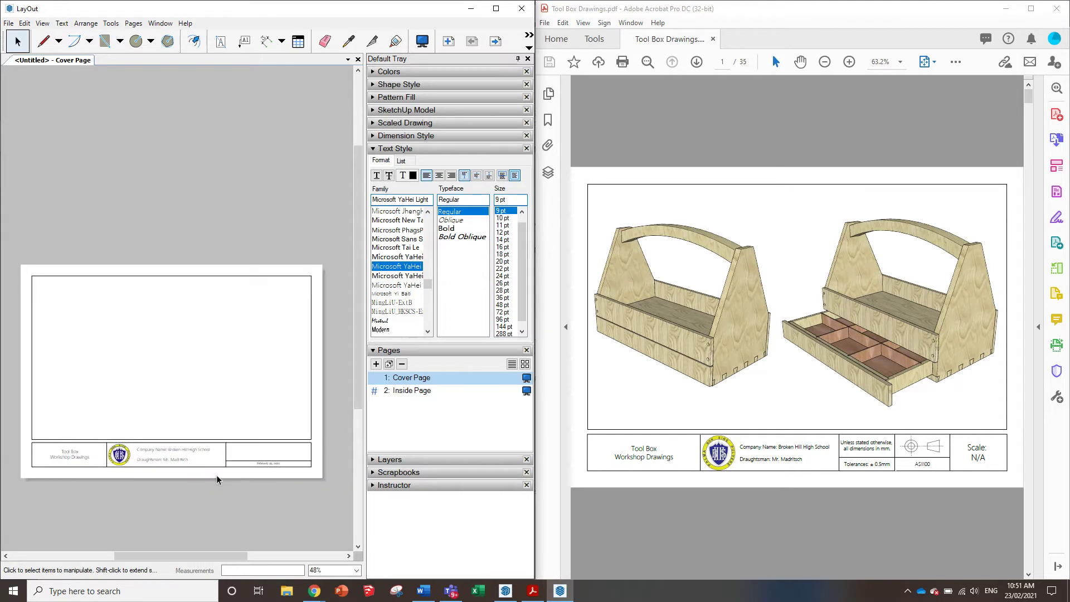
scroll(232, 450, up, 2)
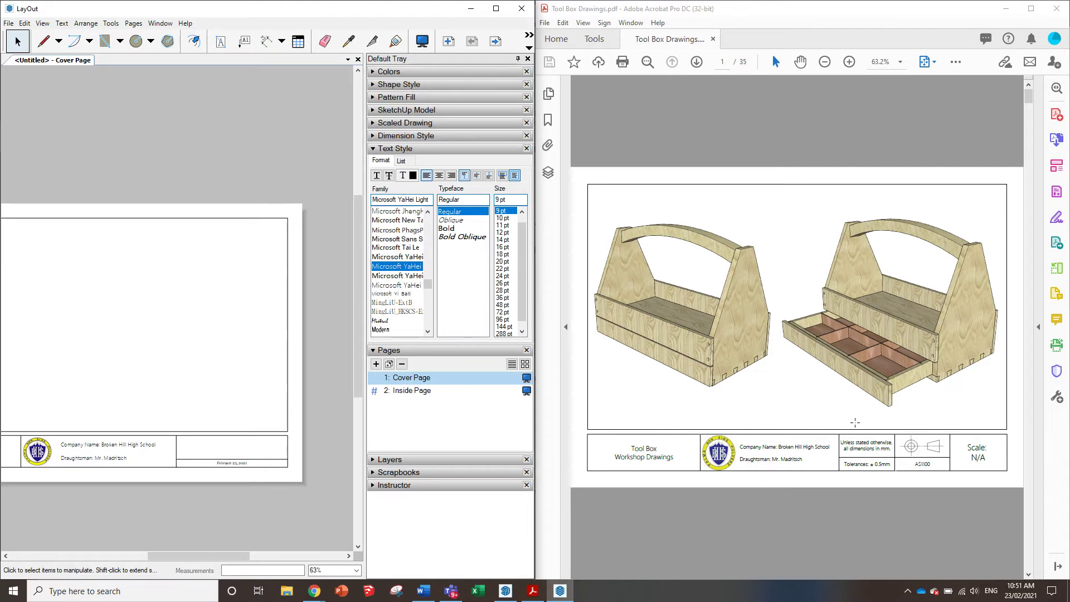
click(819, 363)
scroll(847, 340, down, 2)
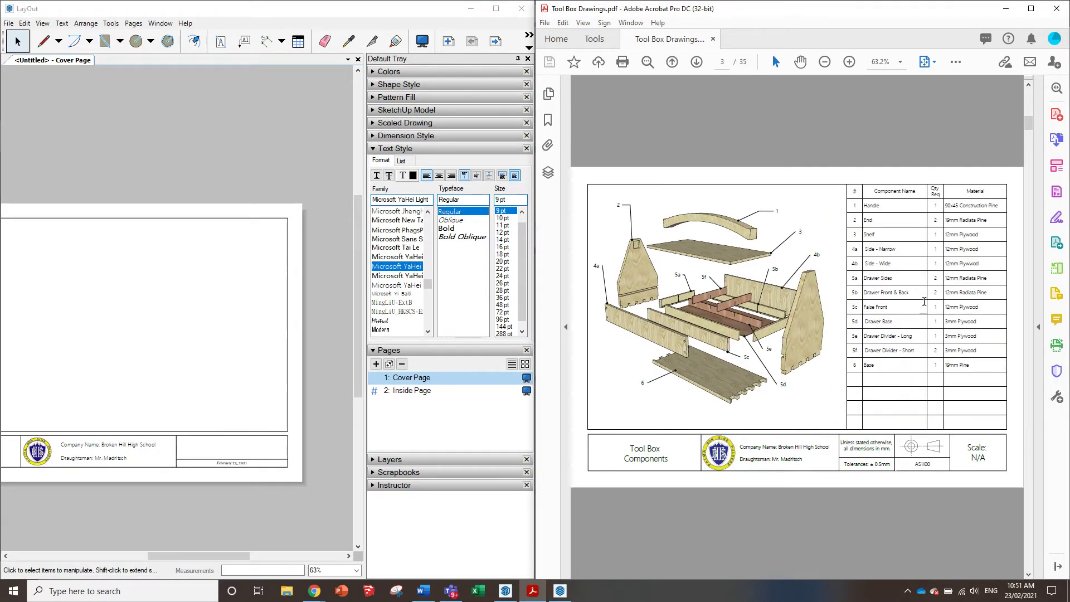
scroll(924, 301, up, 2)
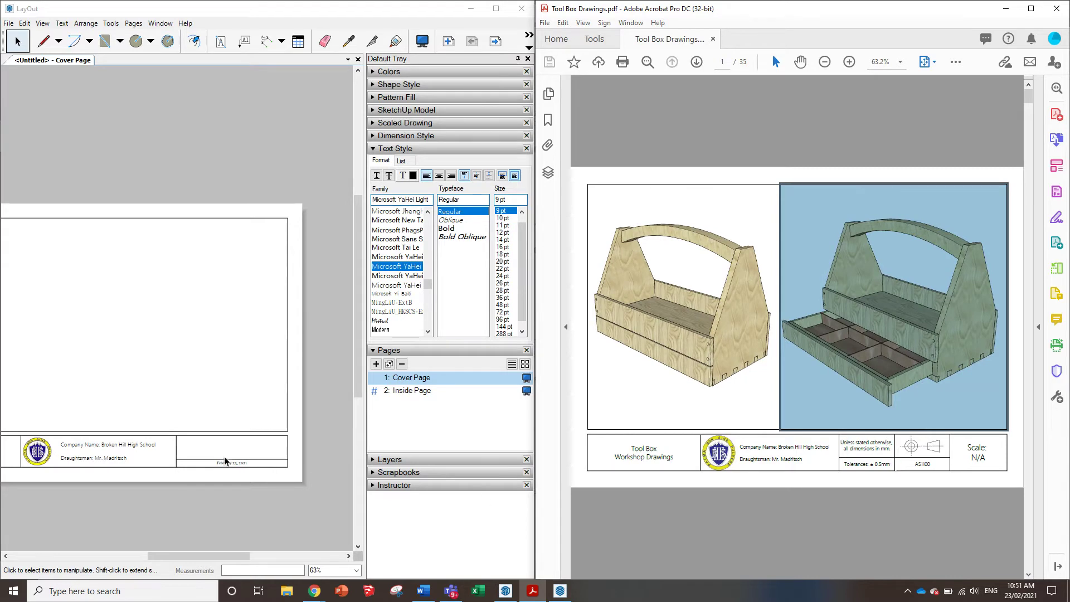
scroll(224, 460, up, 3)
click(187, 441)
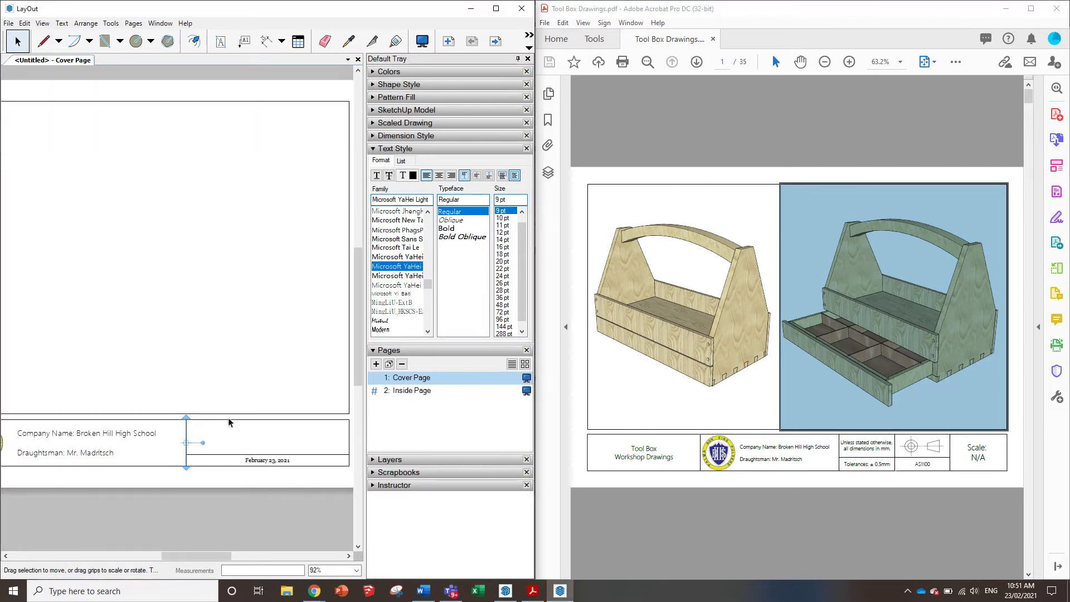
key(Left)
key(Left)
key(Left)
key(Left)
key(Left)
key(Left)
key(Left)
key(Left)
key(Left)
key(Left)
key(Left)
key(Left)
key(Left)
key(Left)
key(Left)
key(Left)
- Delete the date text and the short horizontal line above it from the last title block cell
click(278, 459)
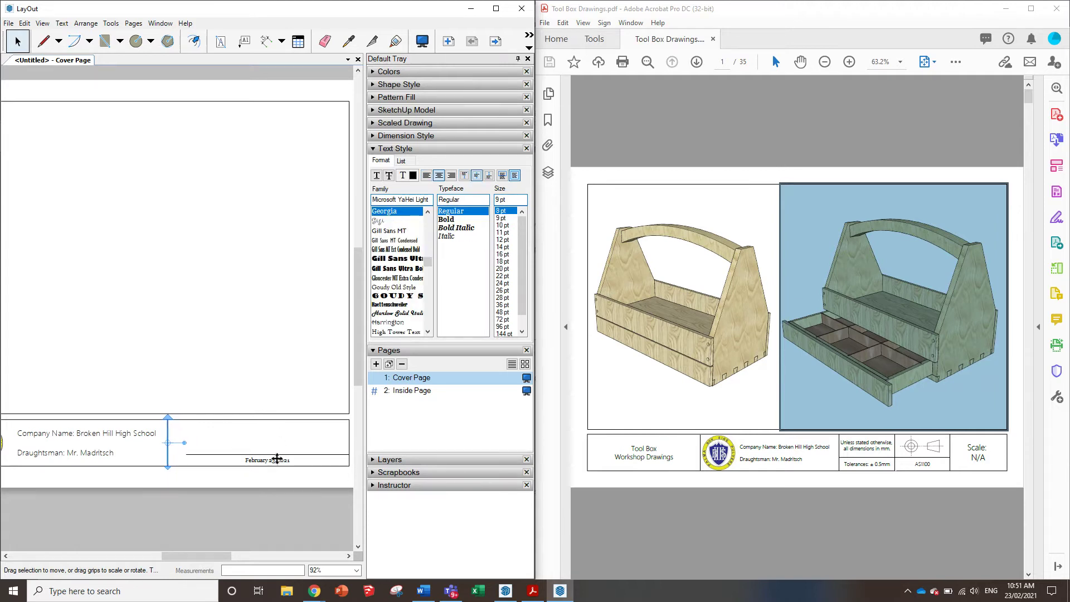
key(Delete)
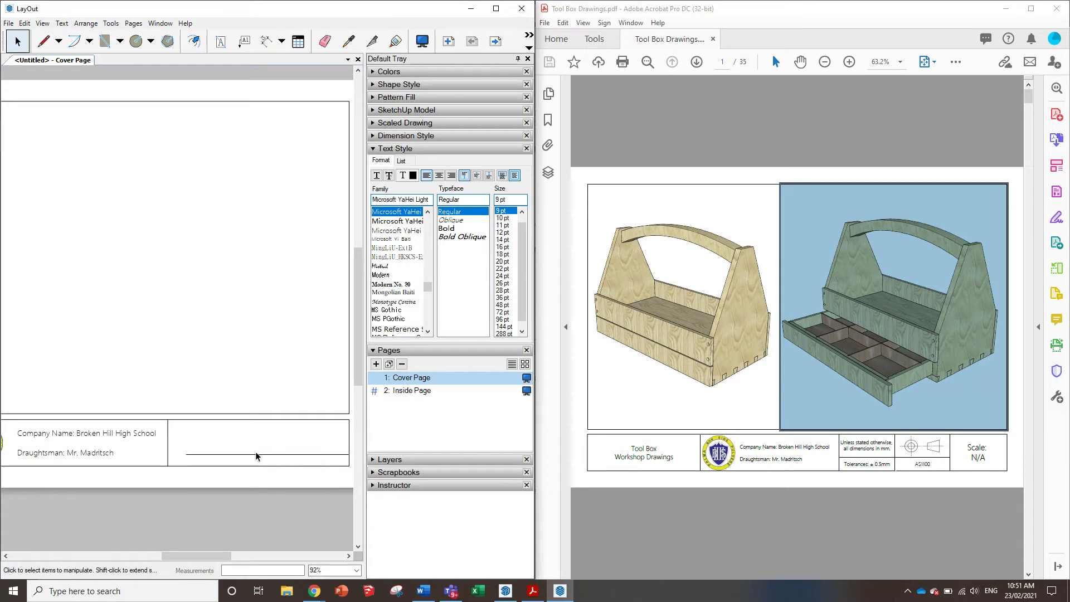
click(255, 454)
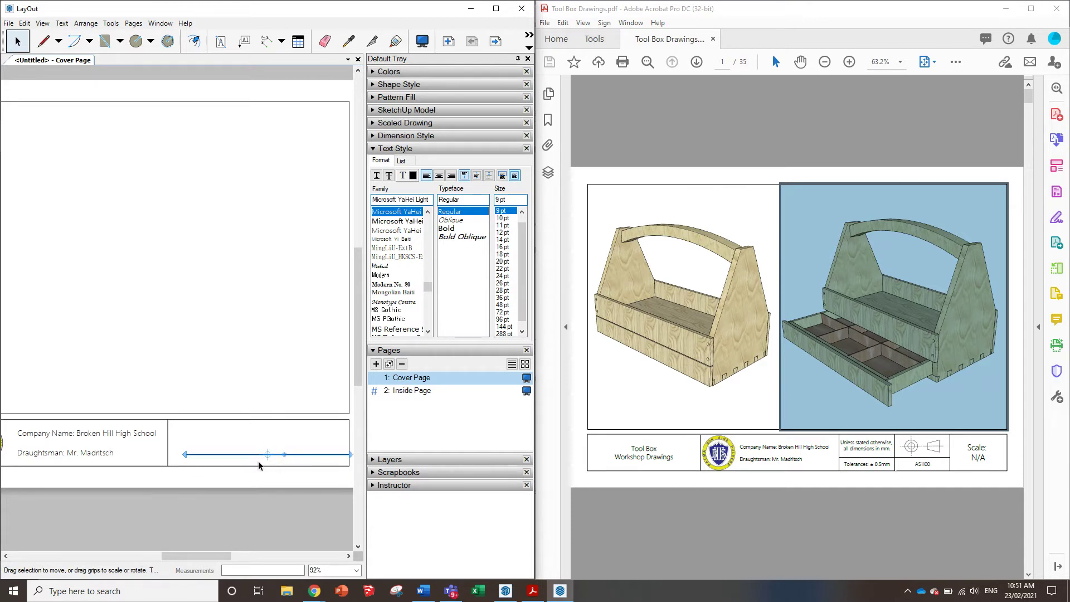
key(Delete)
- Draw a full-height vertical line in the empty title block cell, about 64 mm right of the company details divider
scroll(95, 464, down, 1)
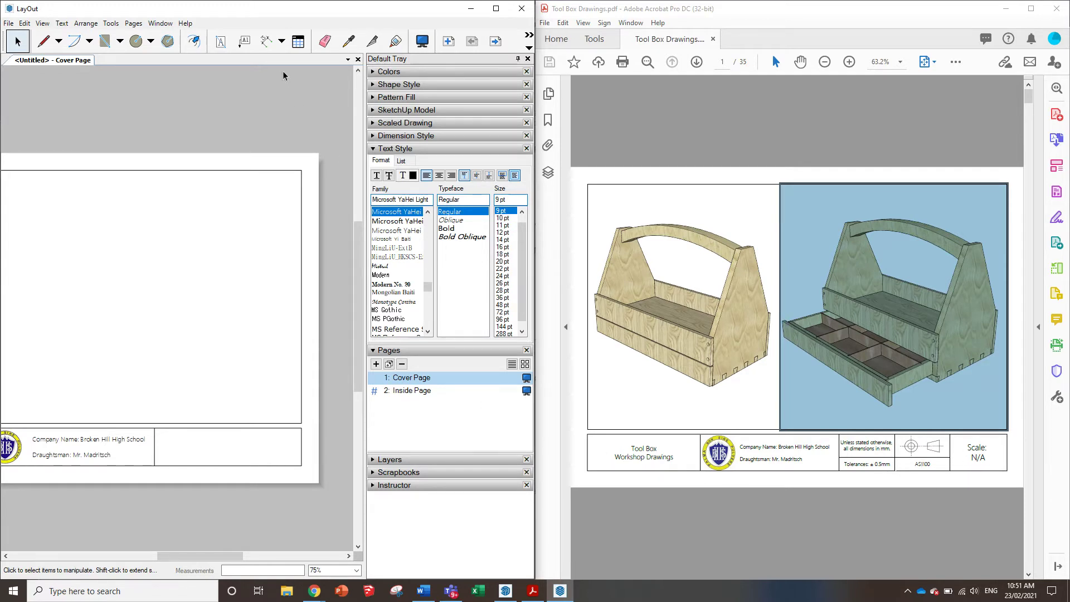
click(43, 41)
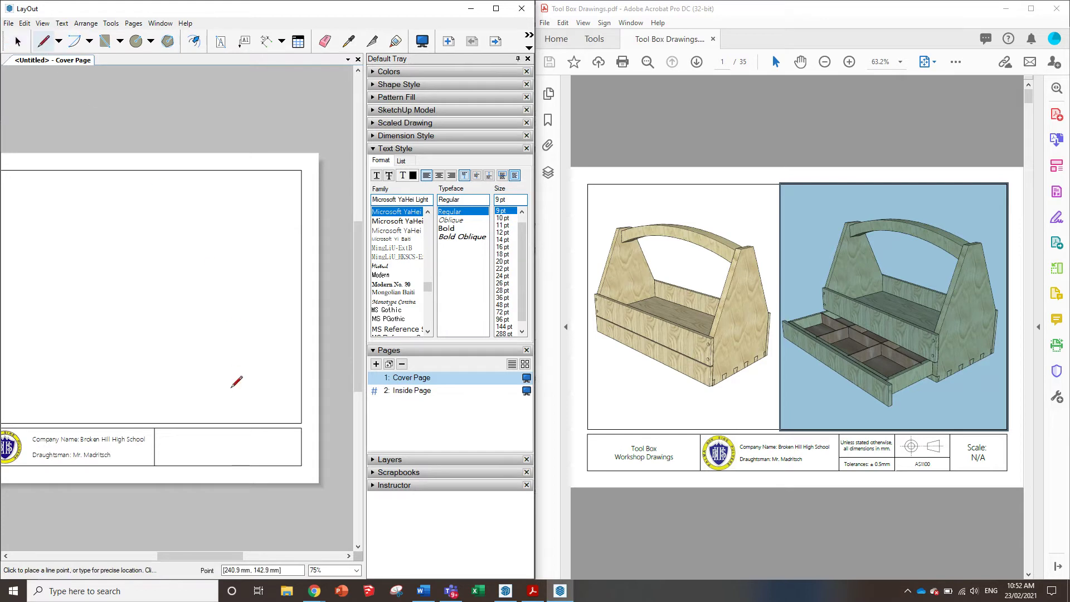
click(256, 427)
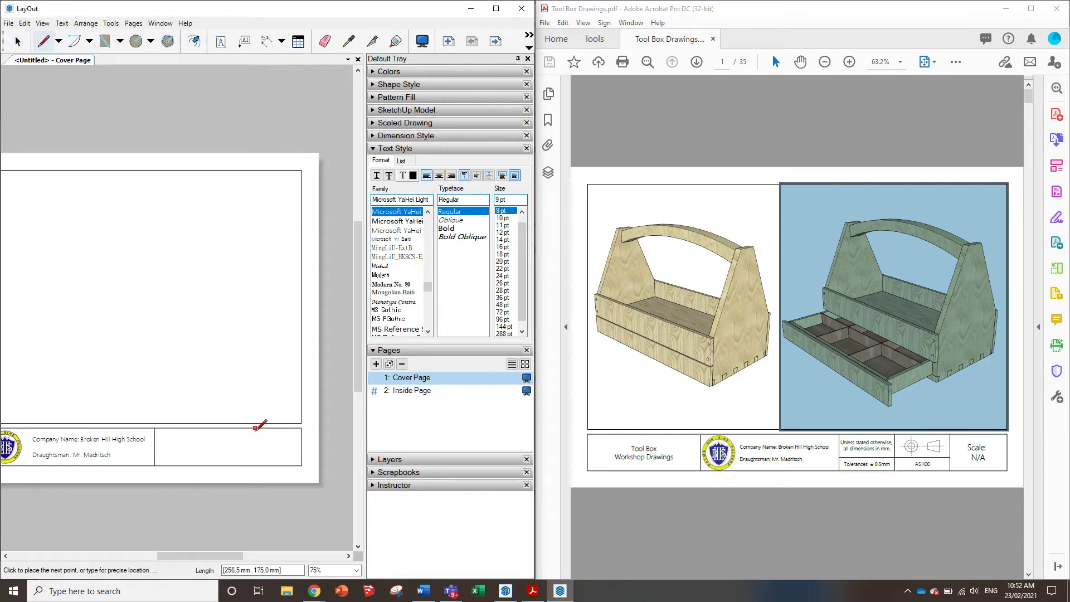
click(256, 465)
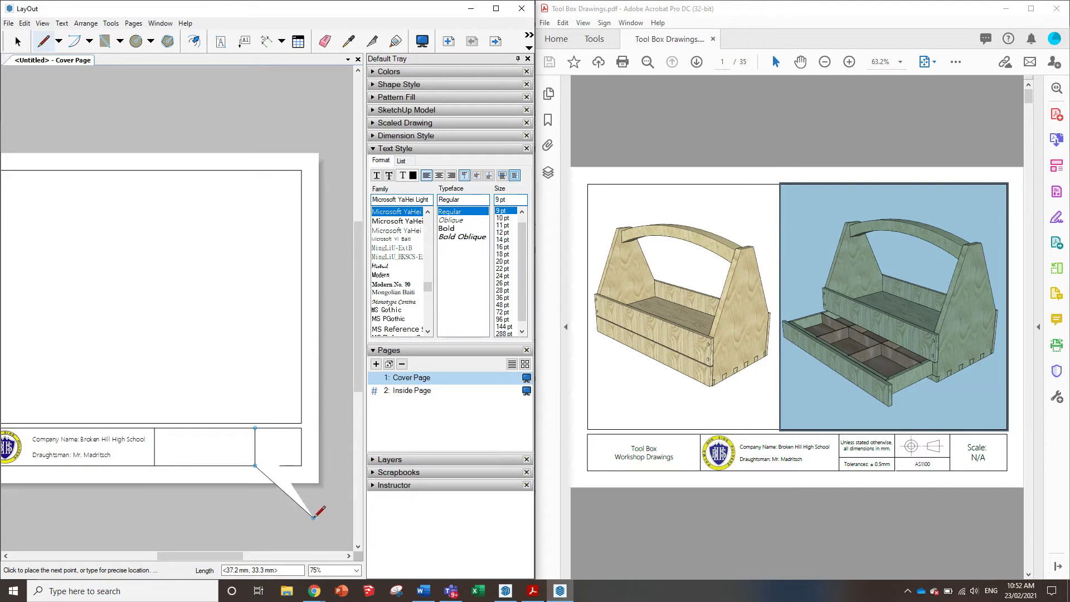
key(Escape)
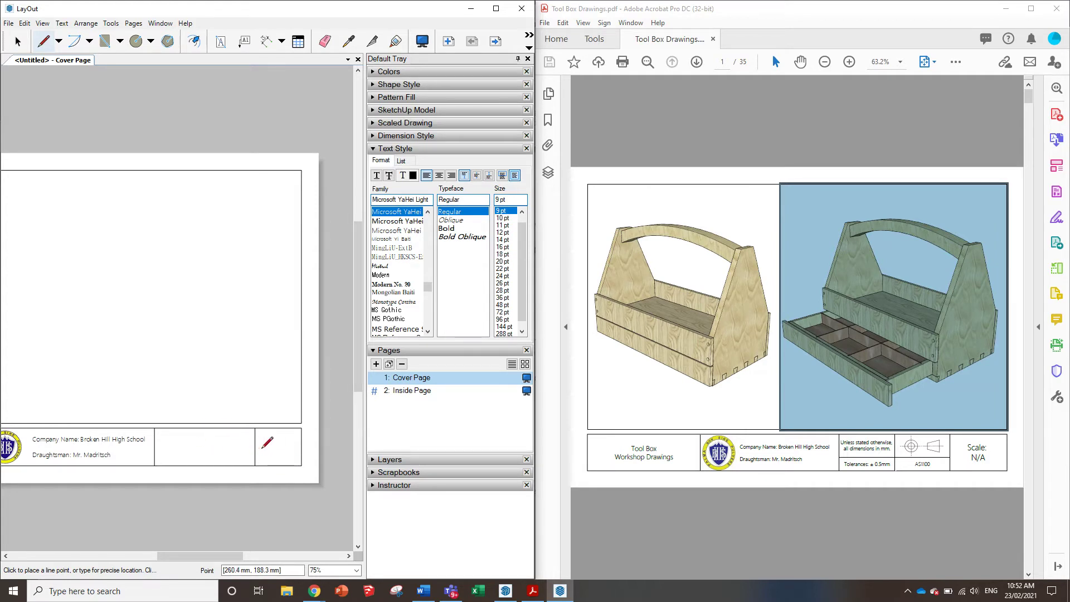
- Draw a 64 mm horizontal line at mid-height from the company details divider to the new vertical line
scroll(155, 446, up, 3)
click(155, 439)
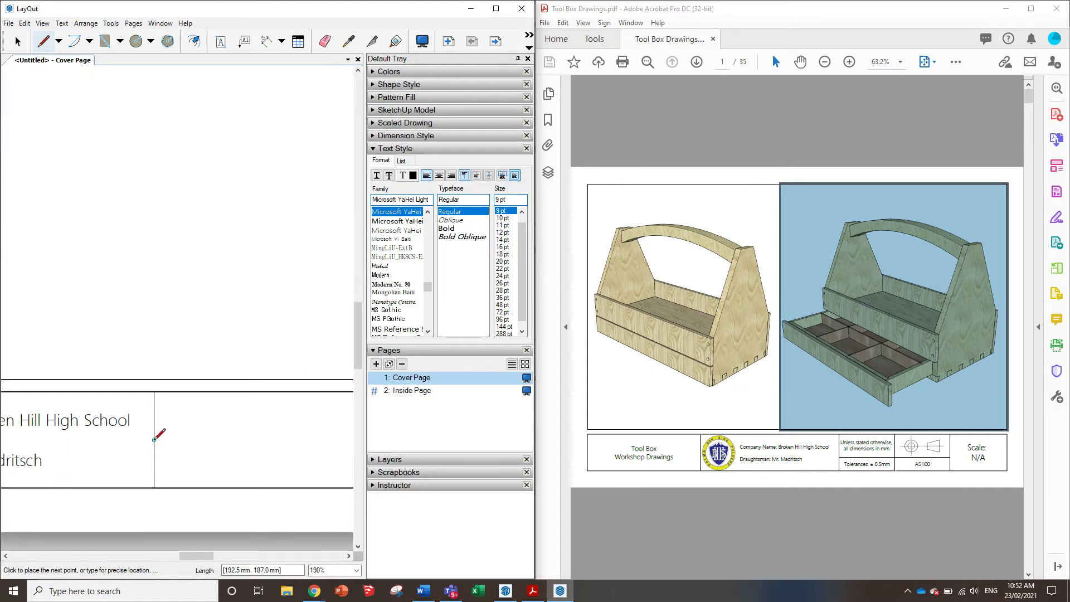
scroll(96, 456, down, 4)
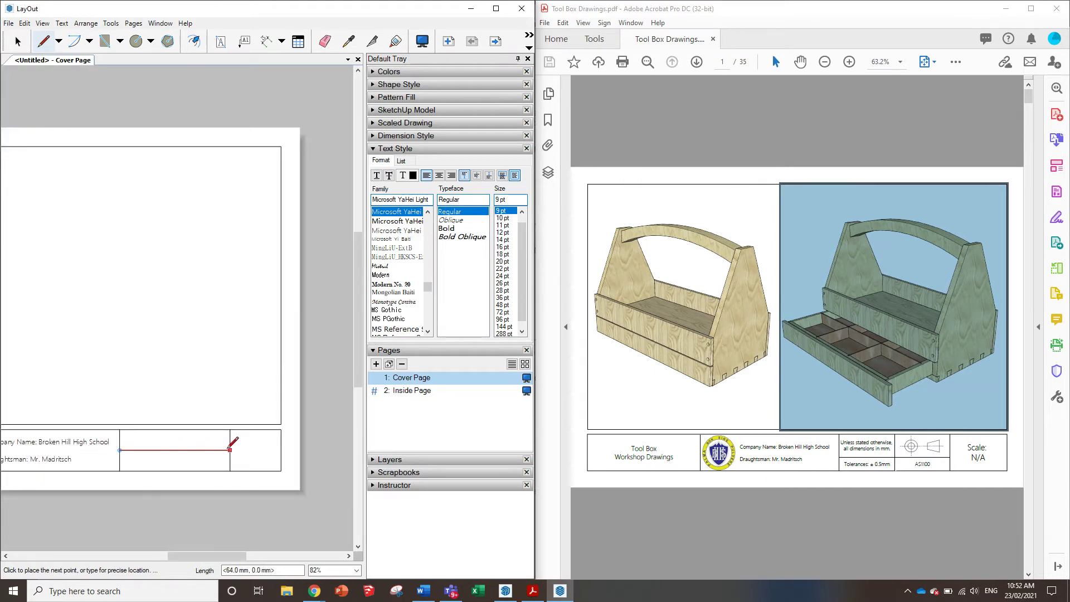
click(230, 450)
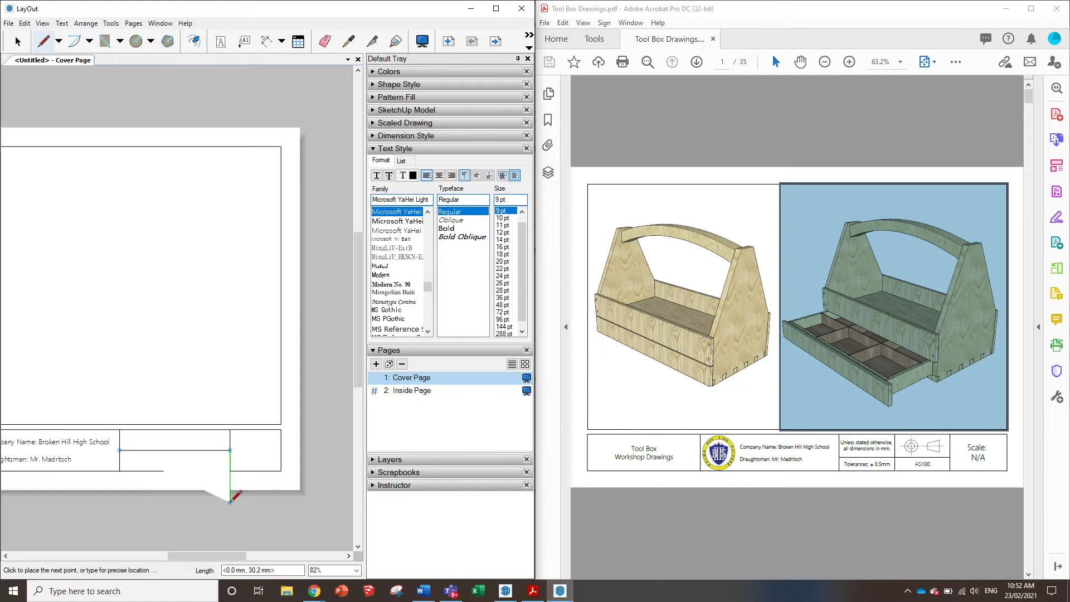
double_click(230, 501)
- Draw a full-height vertical line through the horizontal line's midpoint, splitting that area into four cells
scroll(156, 496, up, 3)
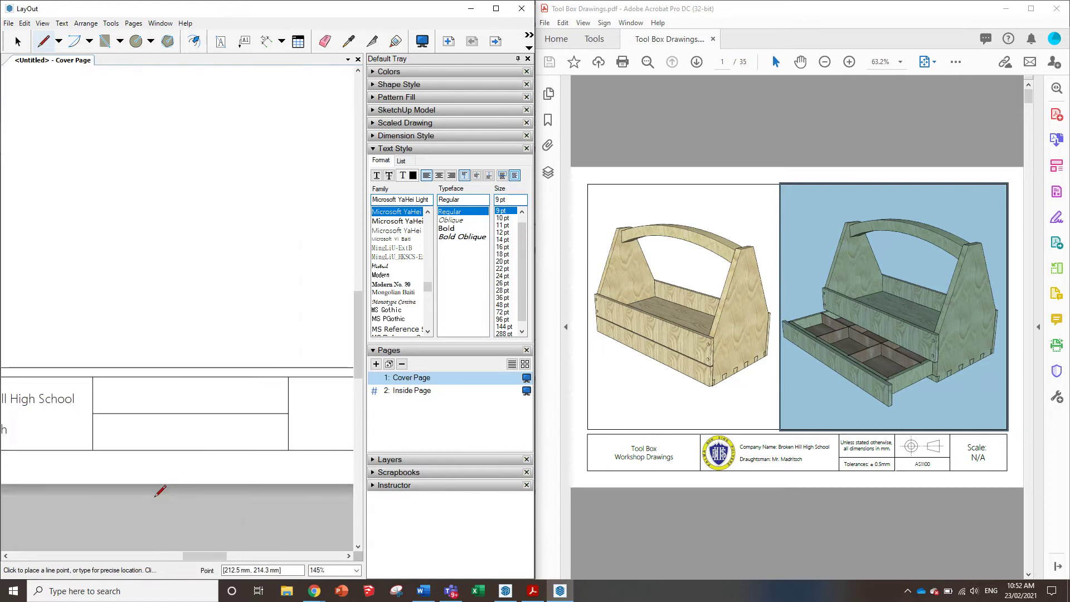
click(190, 413)
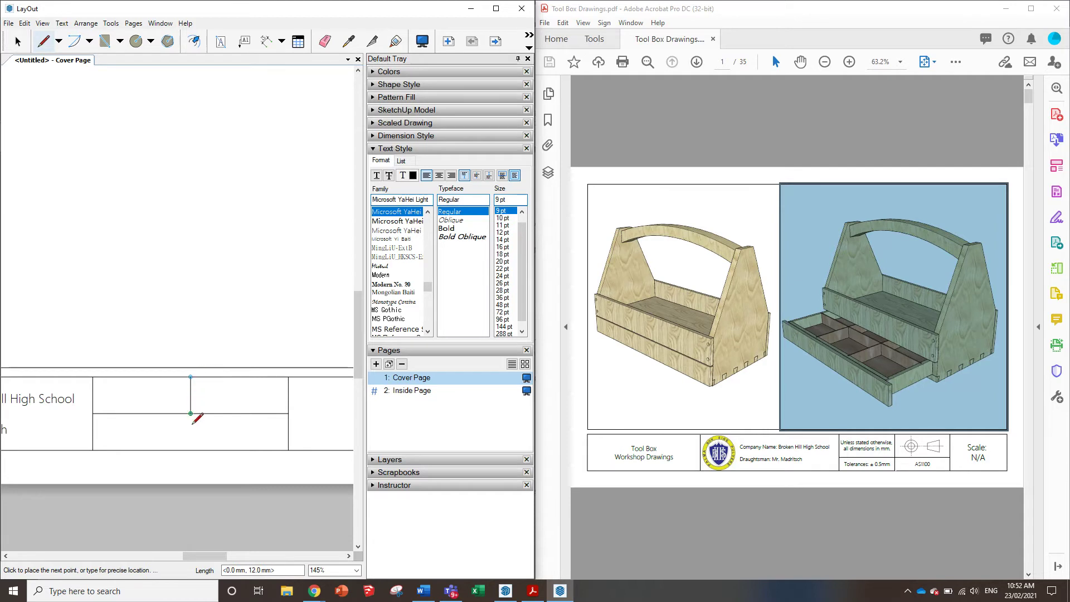
click(190, 449)
key(Escape)
scroll(190, 463, down, 3)
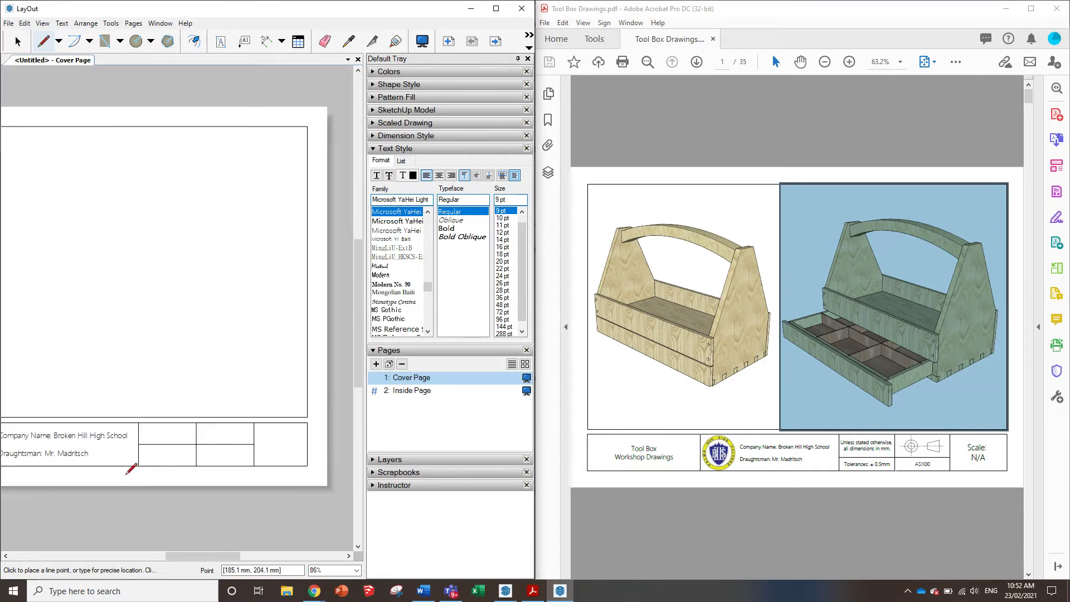
- Nudge the horizontal line of the four small cells slightly down so the upper cells are taller than the lower ones
click(18, 51)
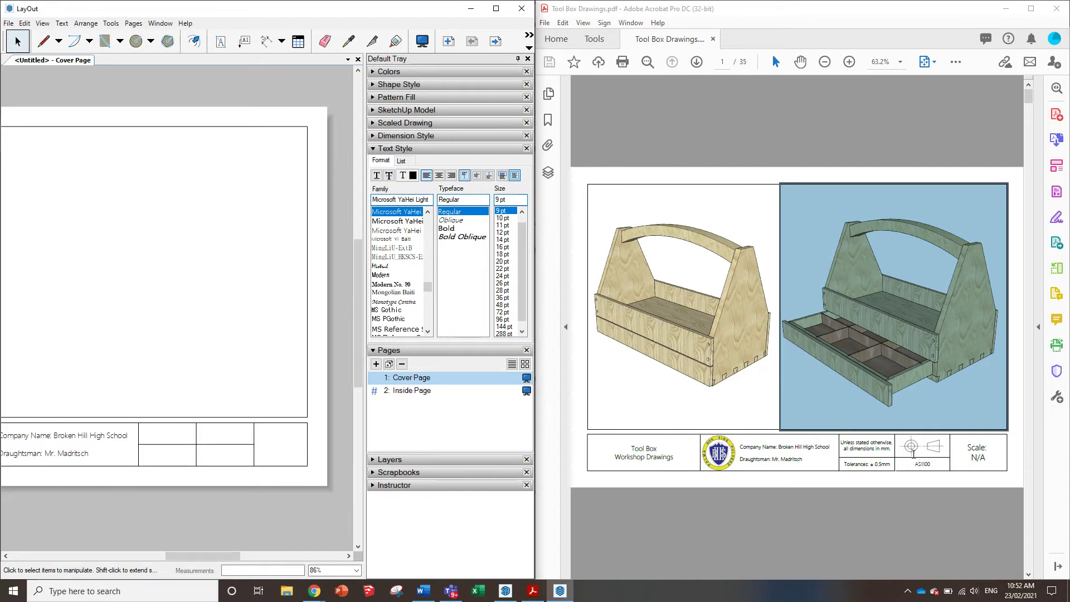
click(213, 443)
key(Down)
key(Down)
key(Down)
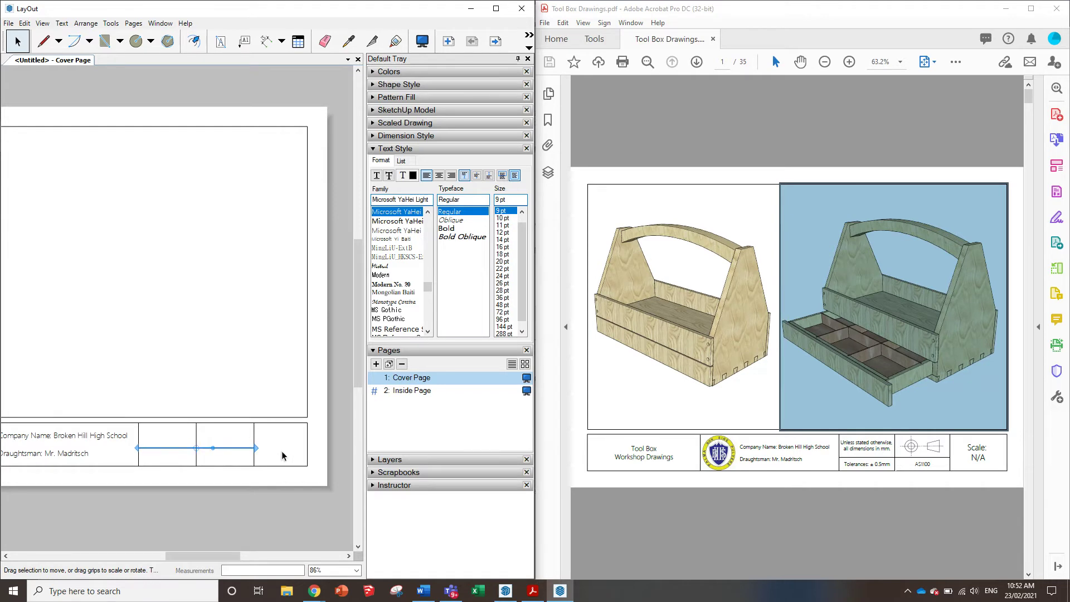
click(252, 484)
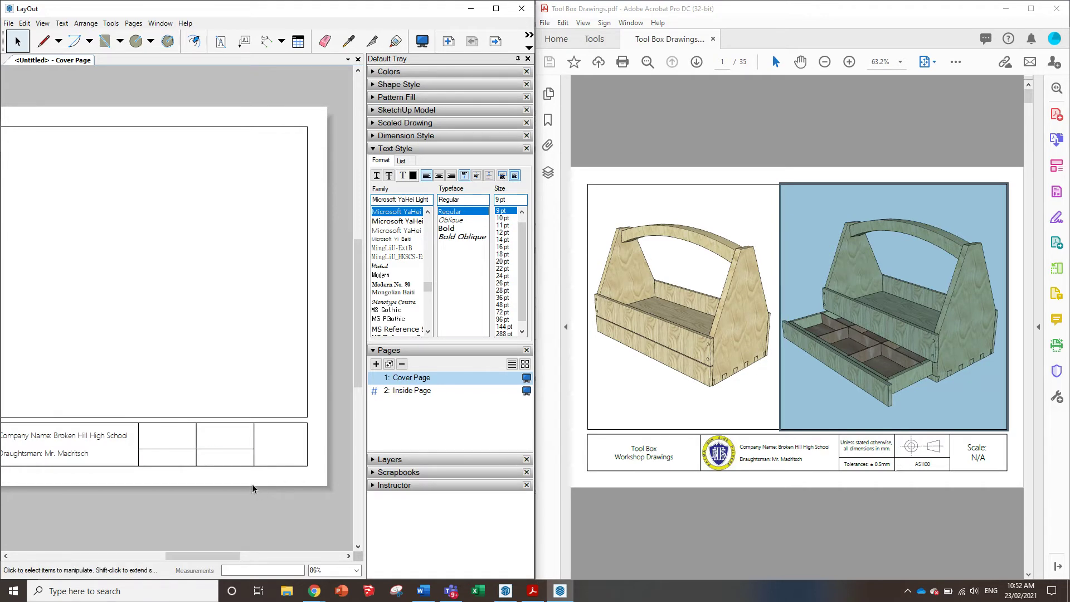
- Add a text box filling the last title block cell with "Scale:" and "N/A" on two lines
click(221, 41)
drag(255, 422, 307, 466)
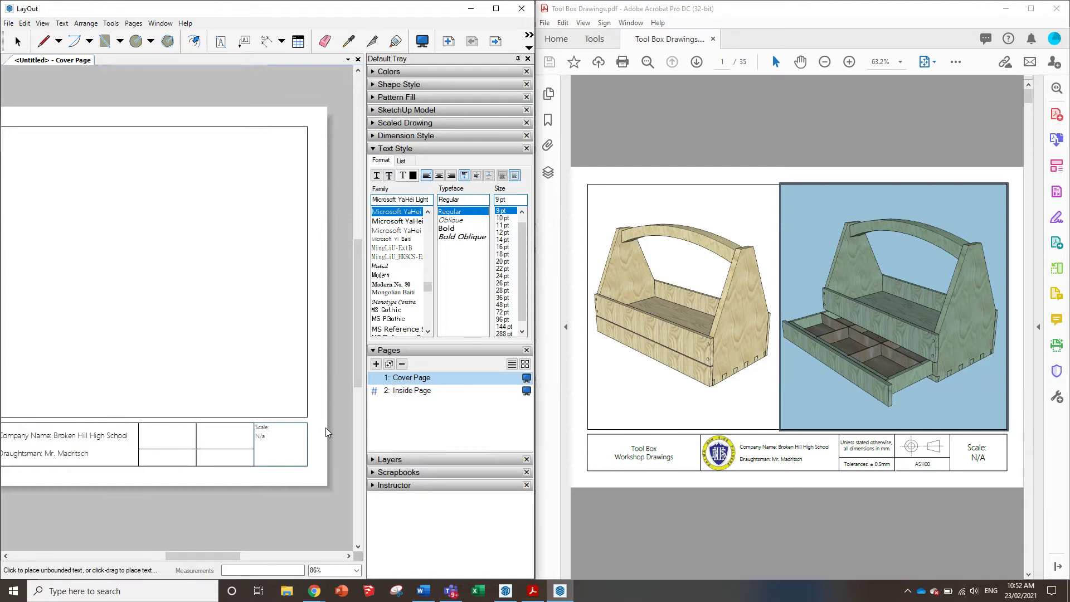
text(Scale: N/A)
- Set the "Scale: N/A" text to 16 pt and centre-align it
scroll(739, 354, down, 5)
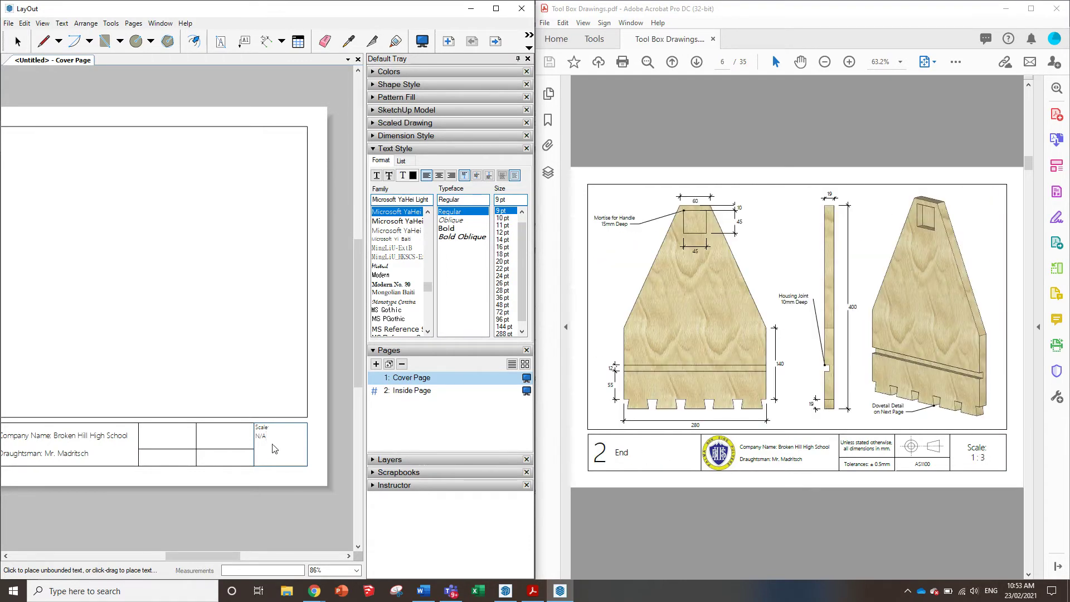
scroll(274, 449, up, 2)
key(ctrl+a)
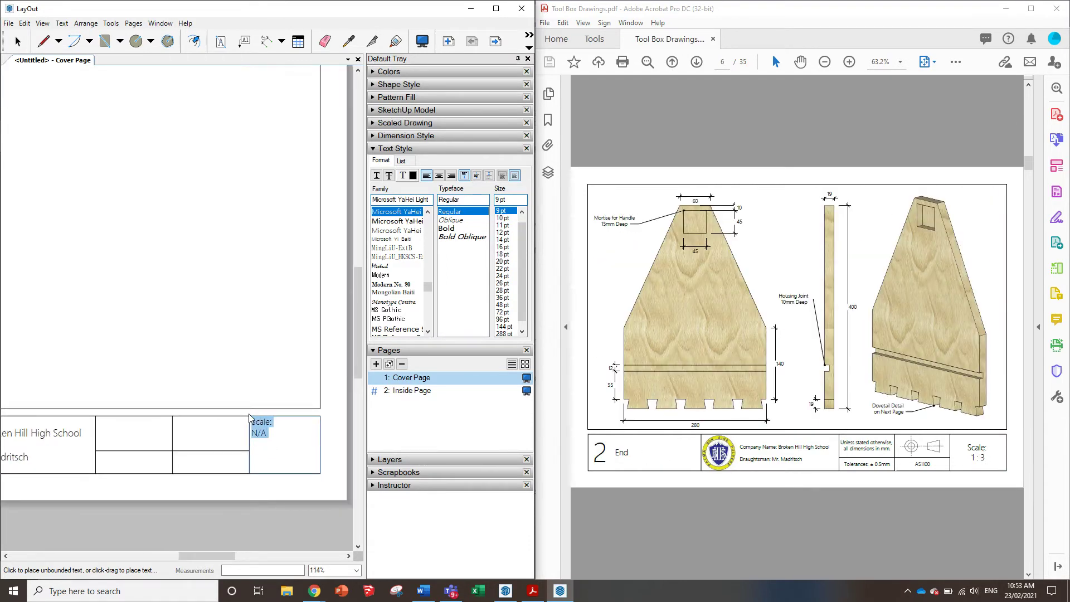
click(505, 240)
click(505, 247)
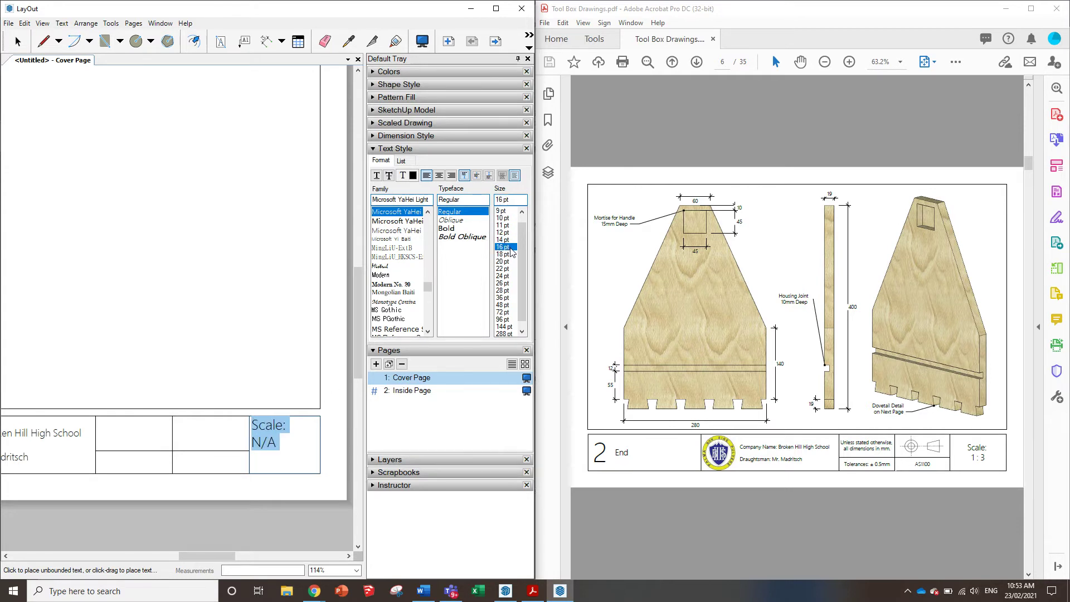
click(439, 176)
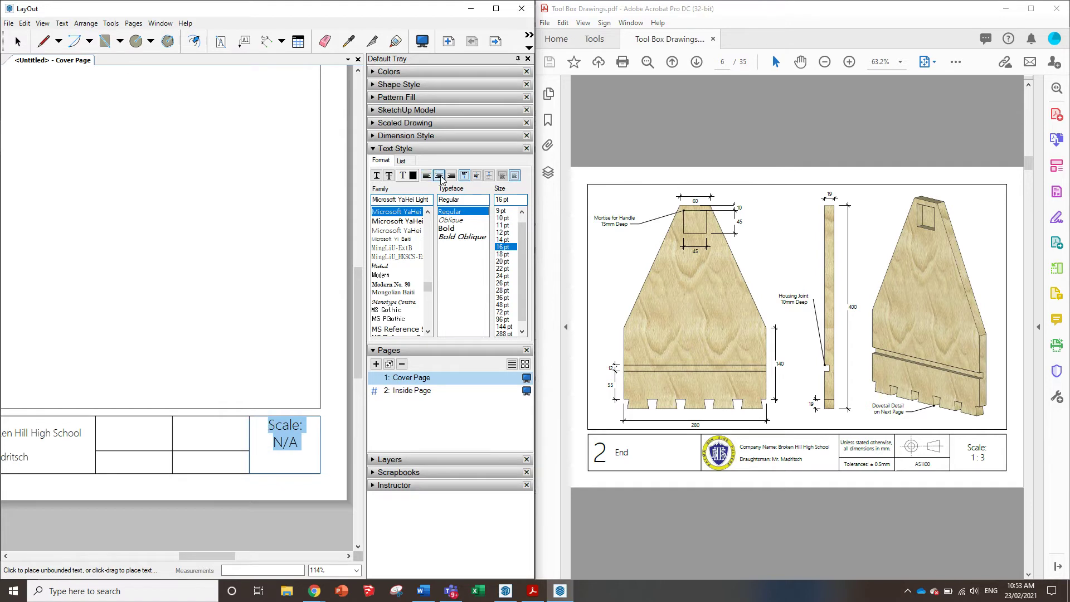
click(294, 435)
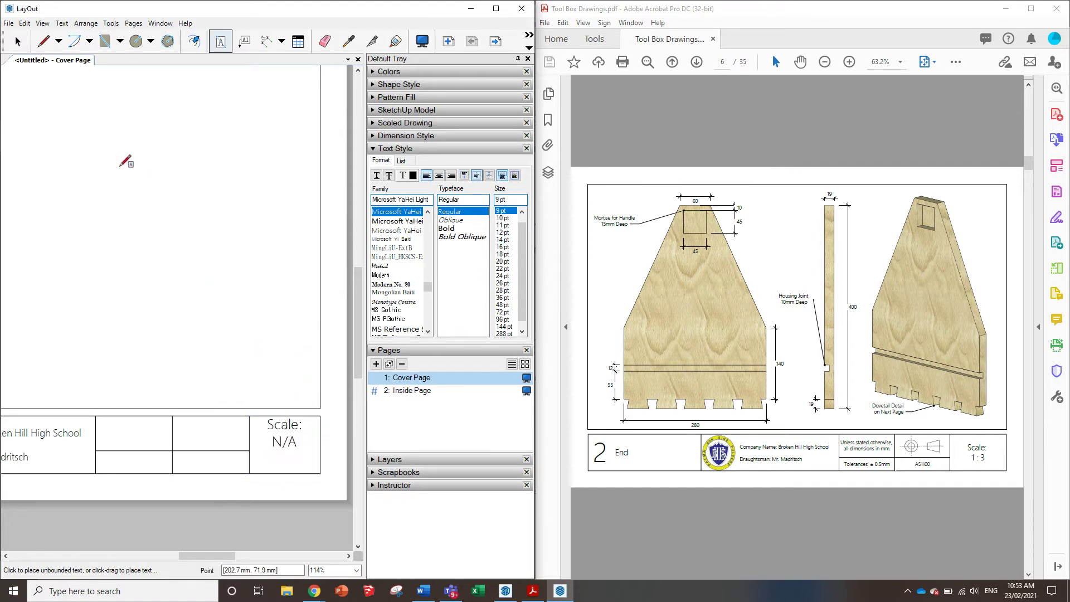
- Shorten the "Scale: N/A" text box from its lower edge and shift it down to centre it vertically in its cell
click(22, 48)
click(284, 446)
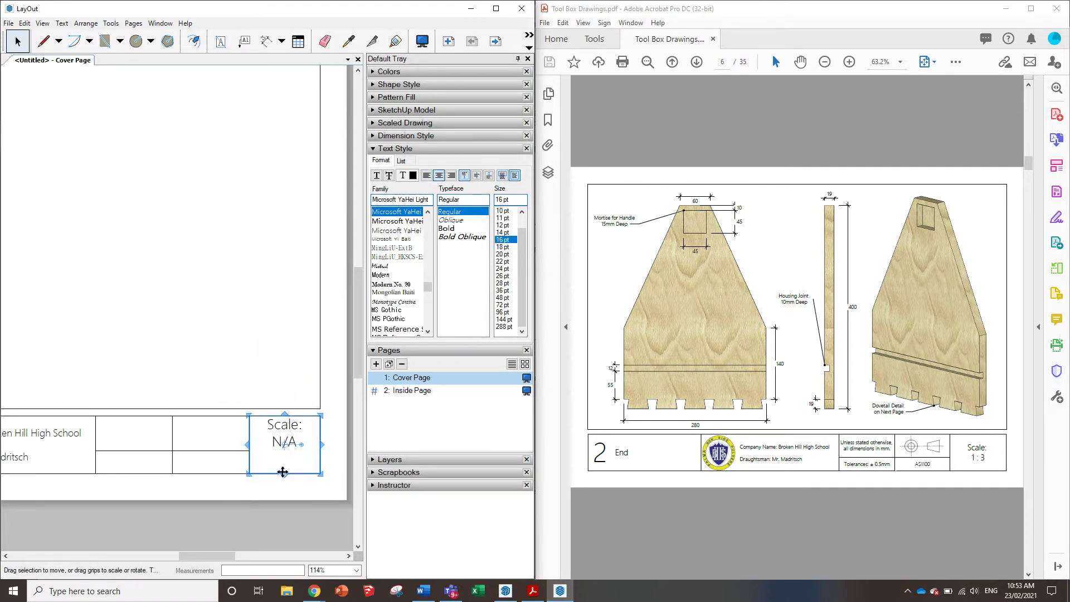
drag(286, 476, 286, 453)
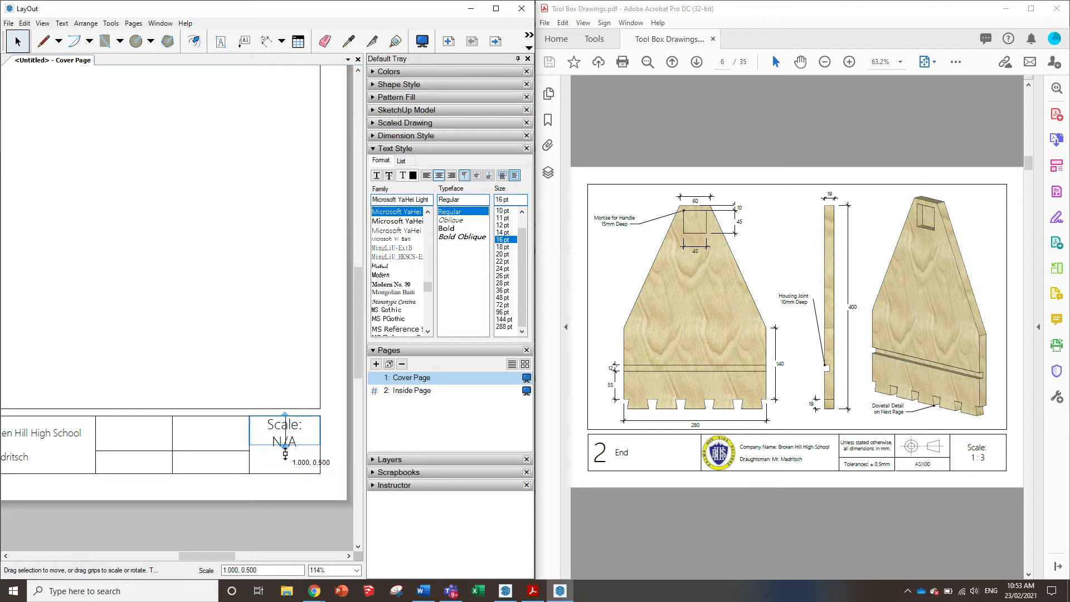
key(ctrl+z)
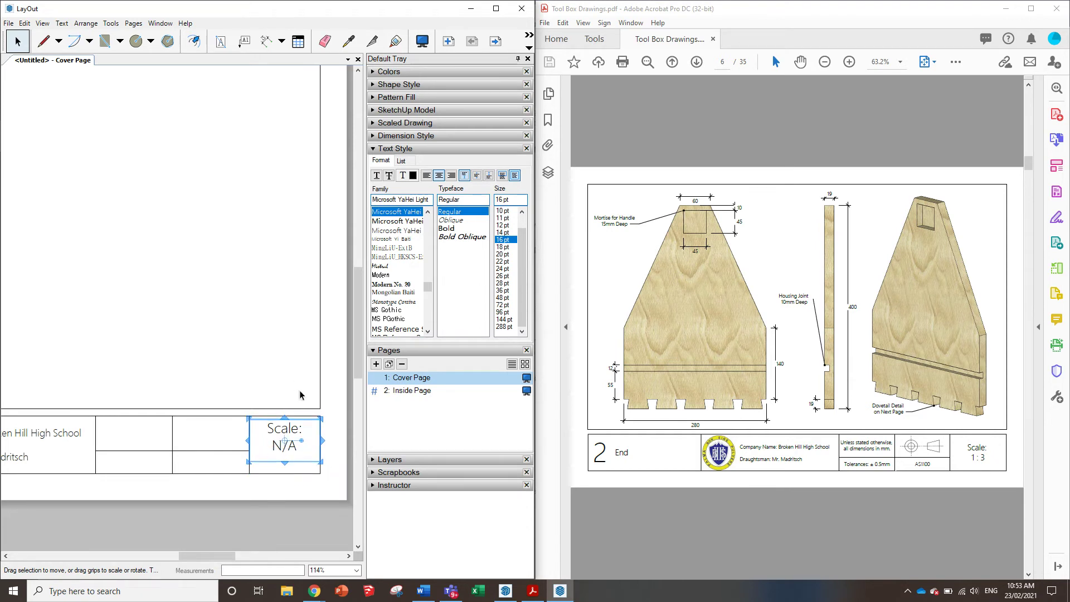
click(305, 412)
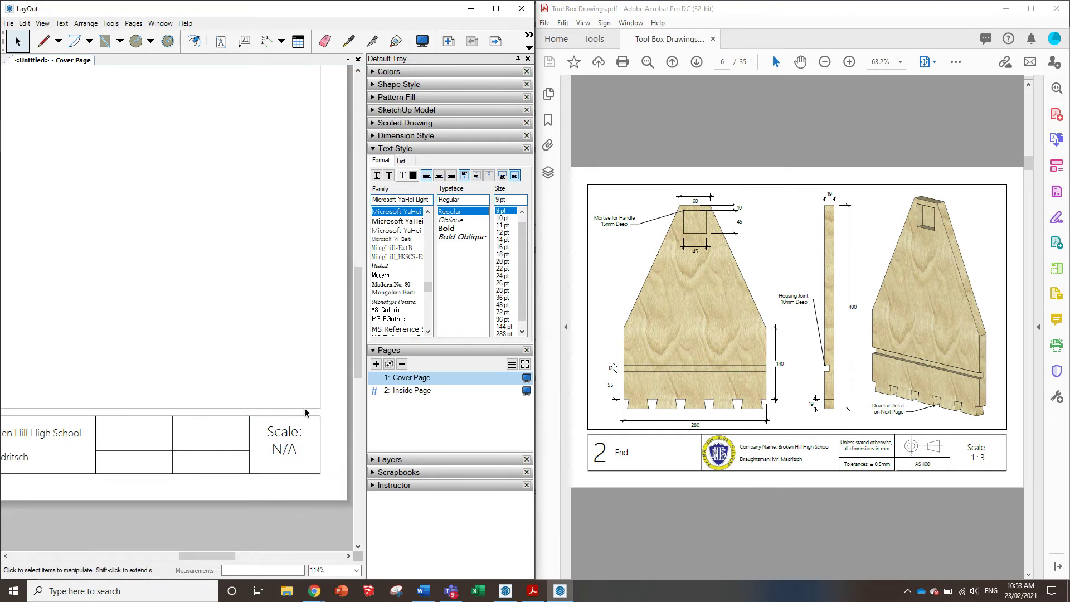
click(286, 442)
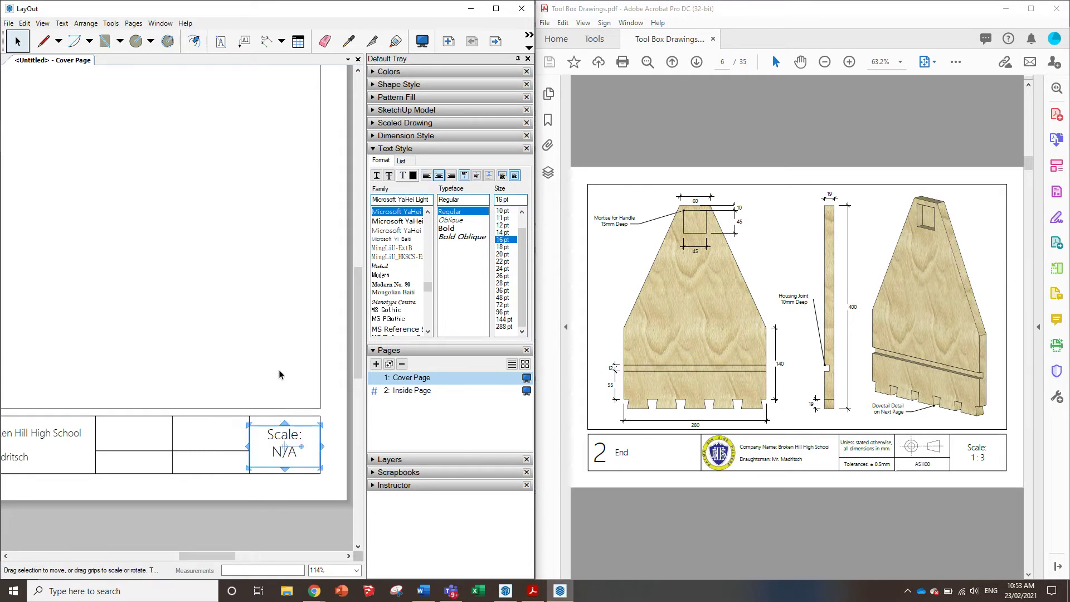
click(276, 326)
scroll(272, 404, down, 4)
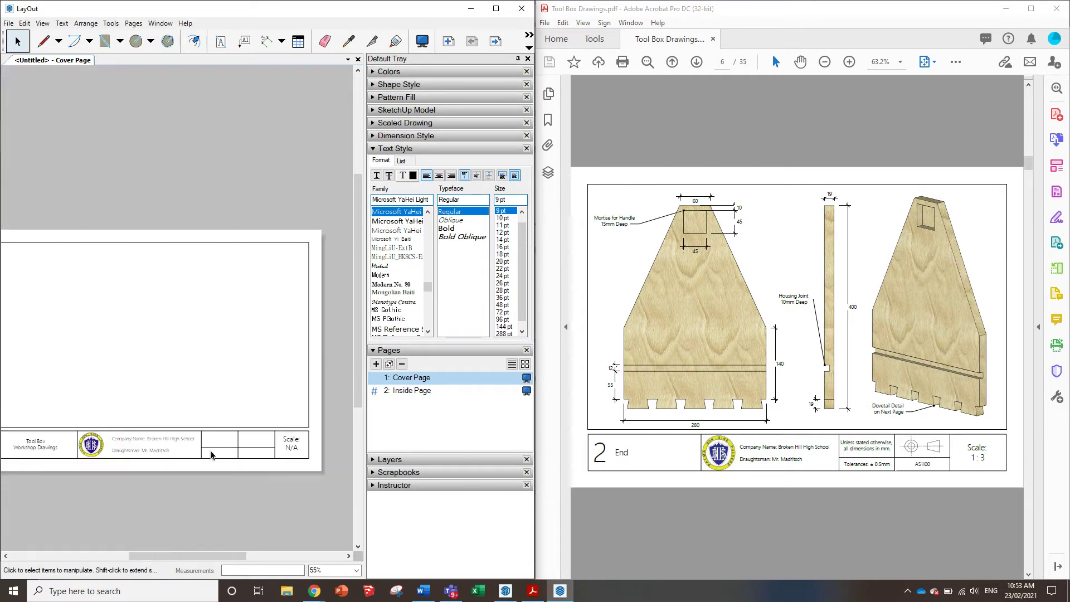
scroll(126, 450, up, 3)
scroll(105, 457, down, 2)
scroll(104, 457, up, 3)
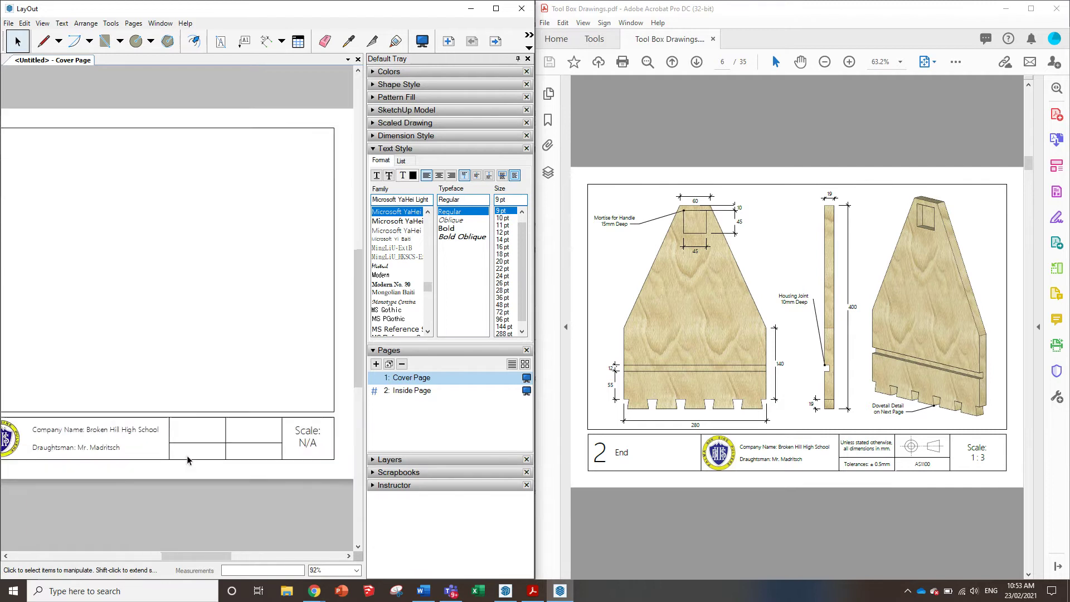
- Switch to Chrome and run an image search for "third angle projection"
scroll(84, 448, down, 2)
scroll(265, 438, up, 2)
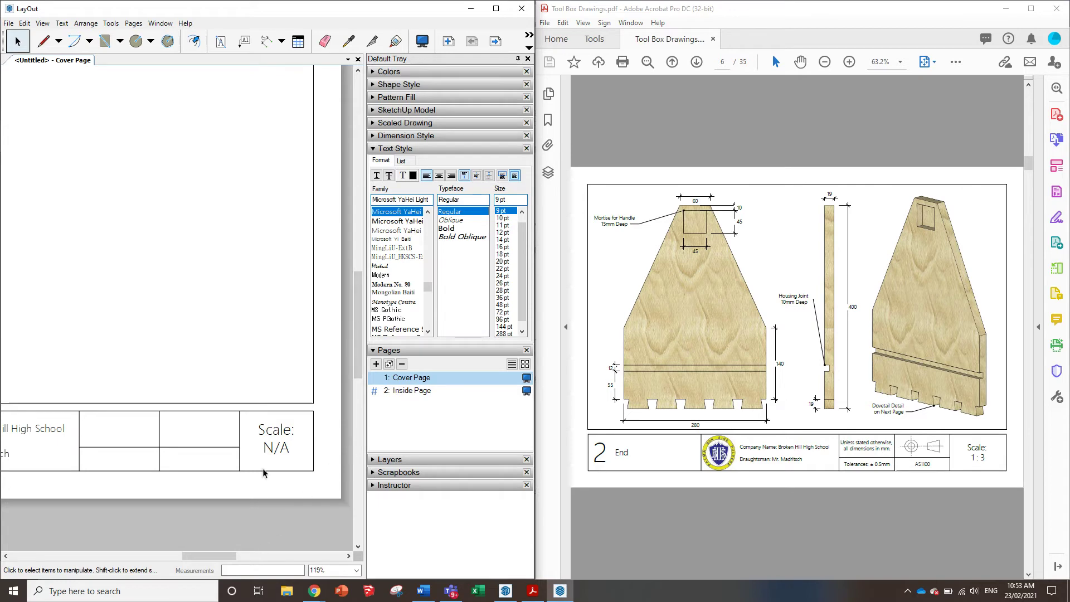
click(314, 591)
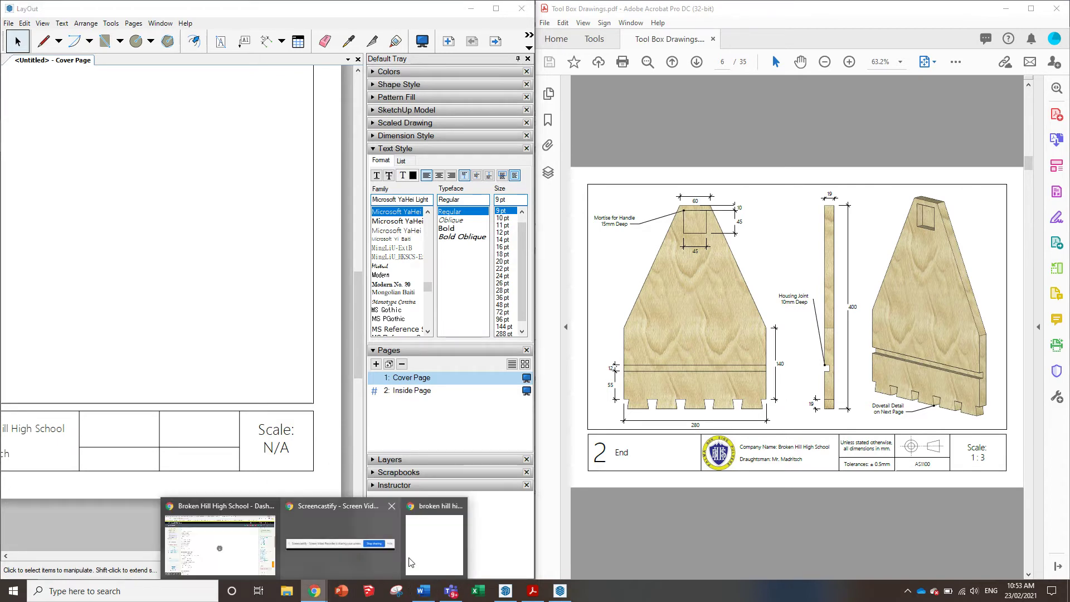
click(413, 560)
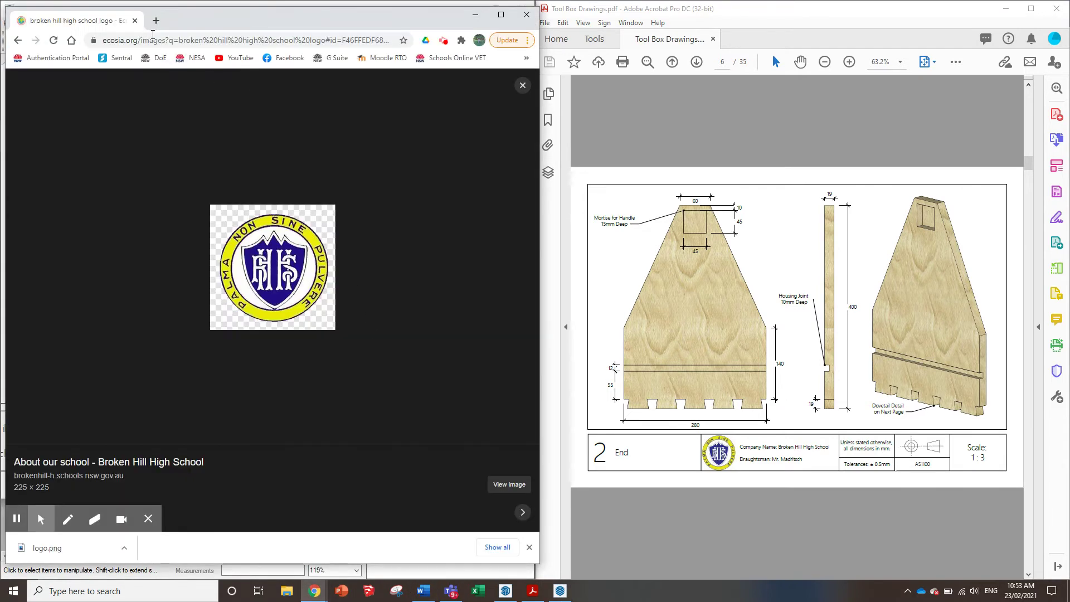
click(156, 40)
text(third an)
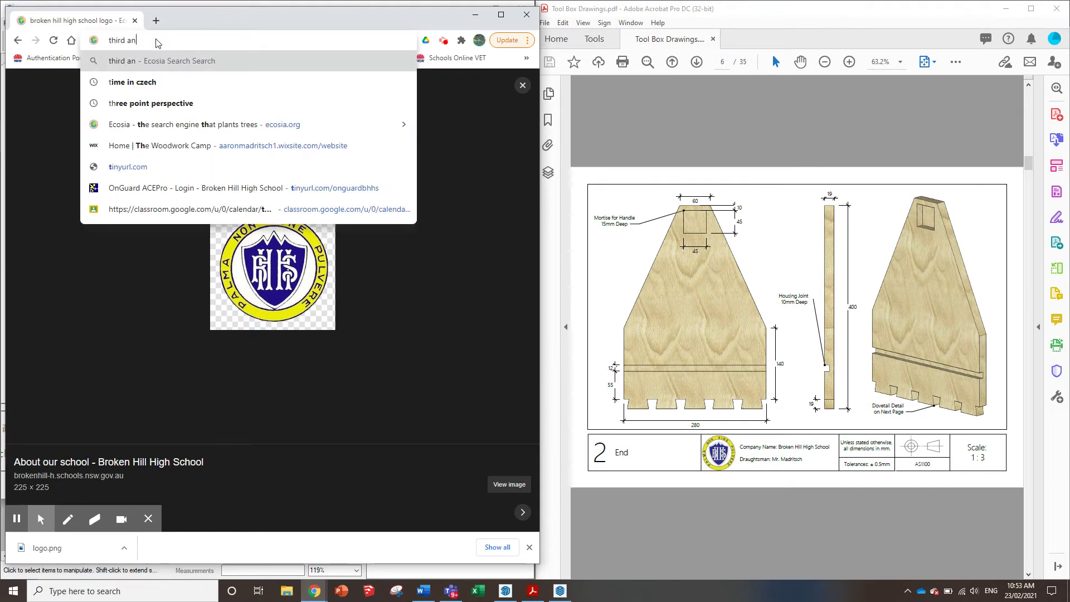
text(gle projection)
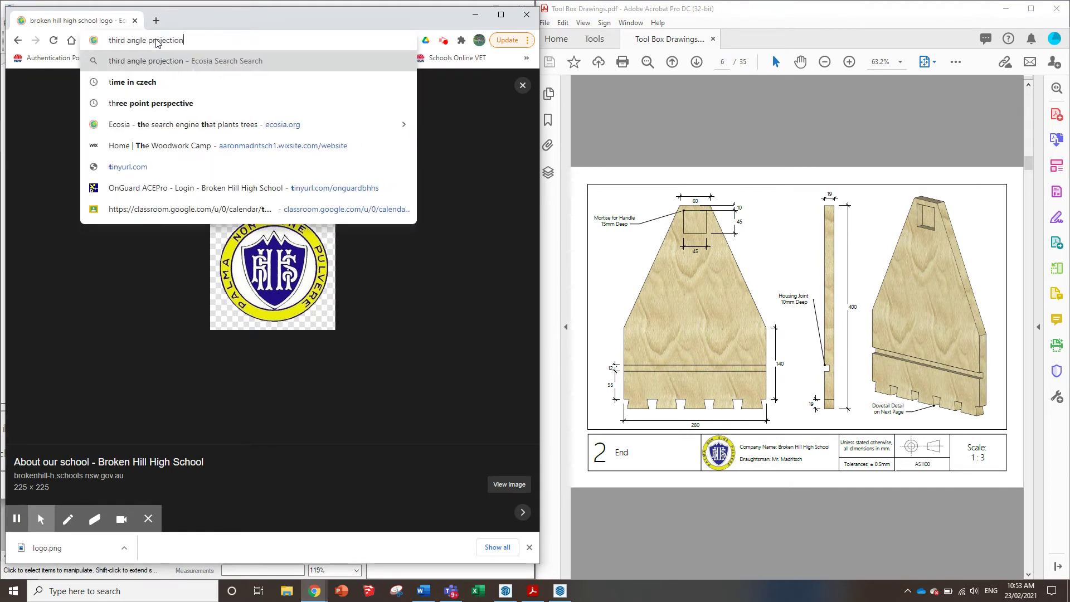
key(Return)
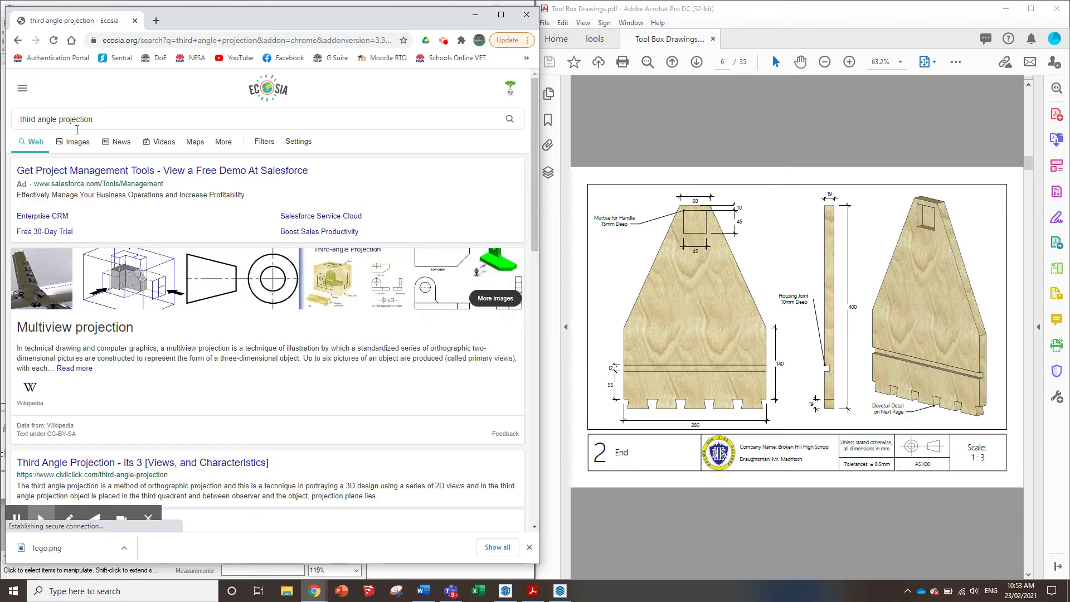
click(78, 143)
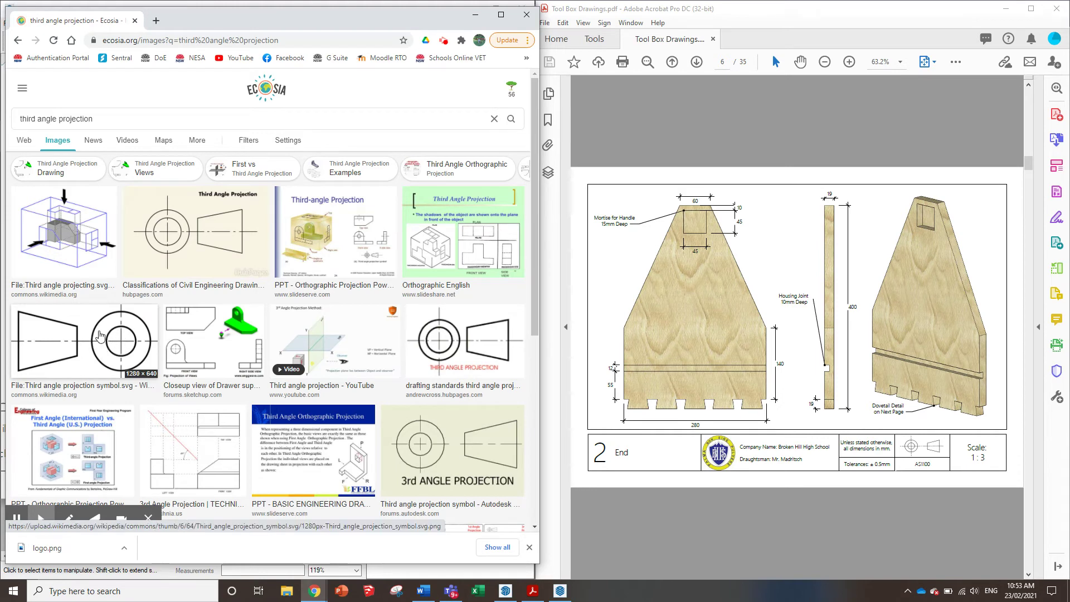
- Find the Wikimedia Commons third angle projection symbol in the image results and copy the enlarged image
scroll(99, 335, down, 4)
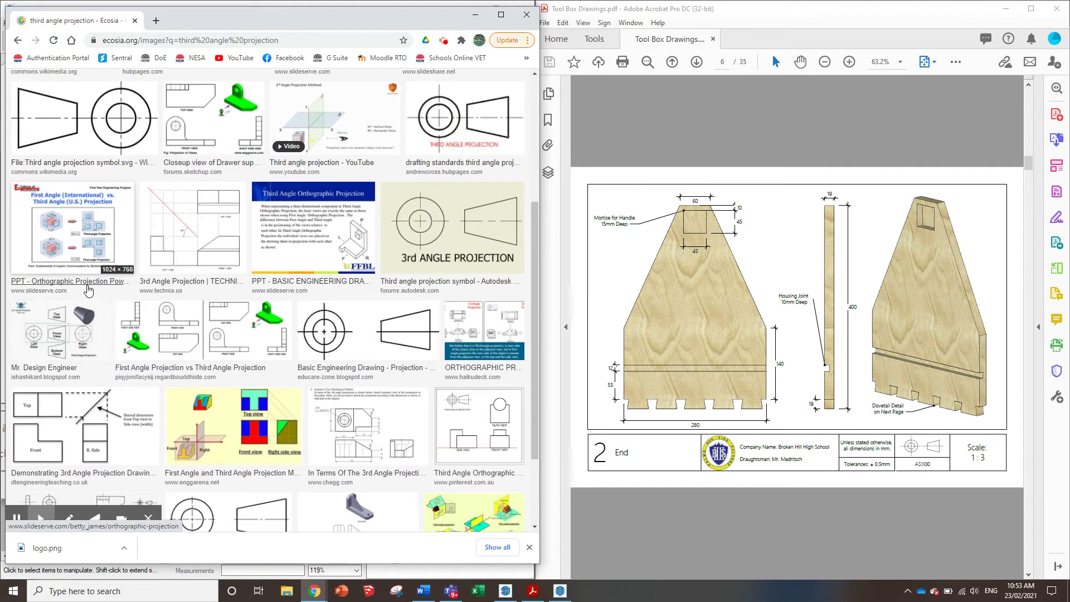
scroll(129, 301, down, 2)
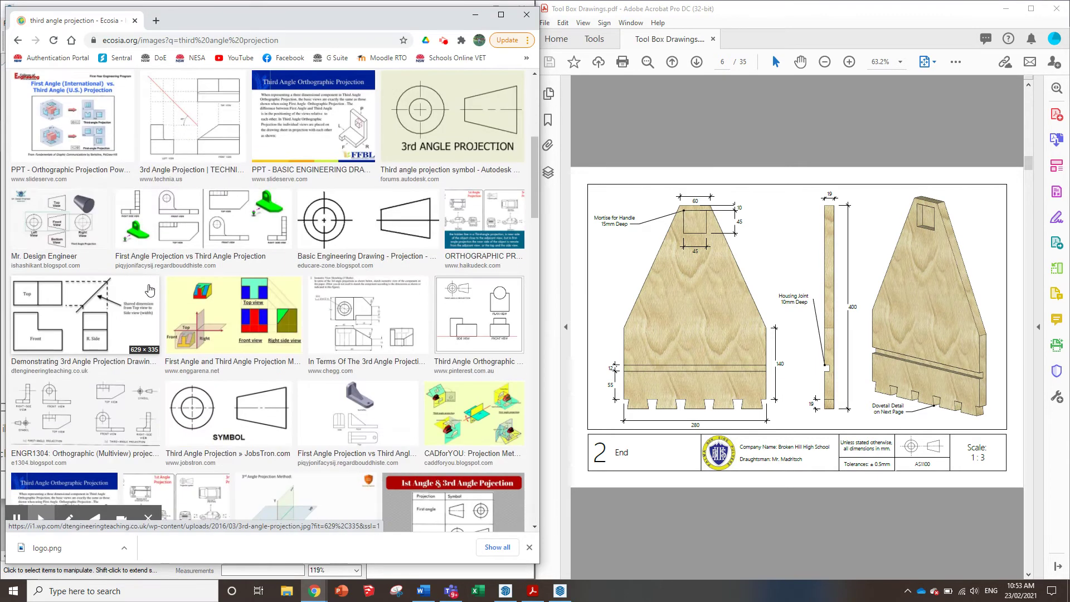
scroll(140, 293, up, 5)
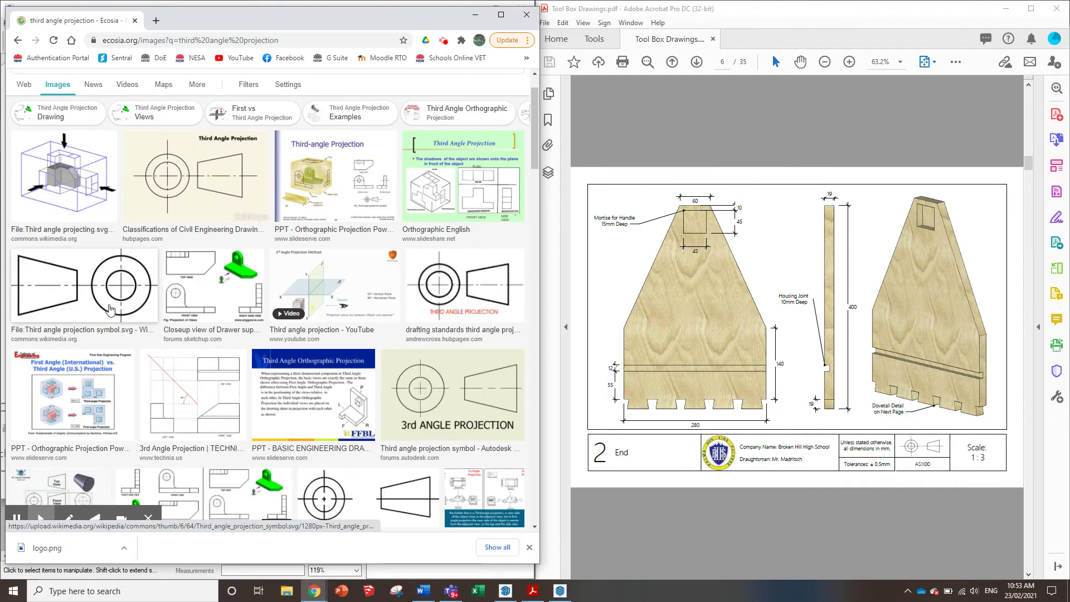
click(79, 285)
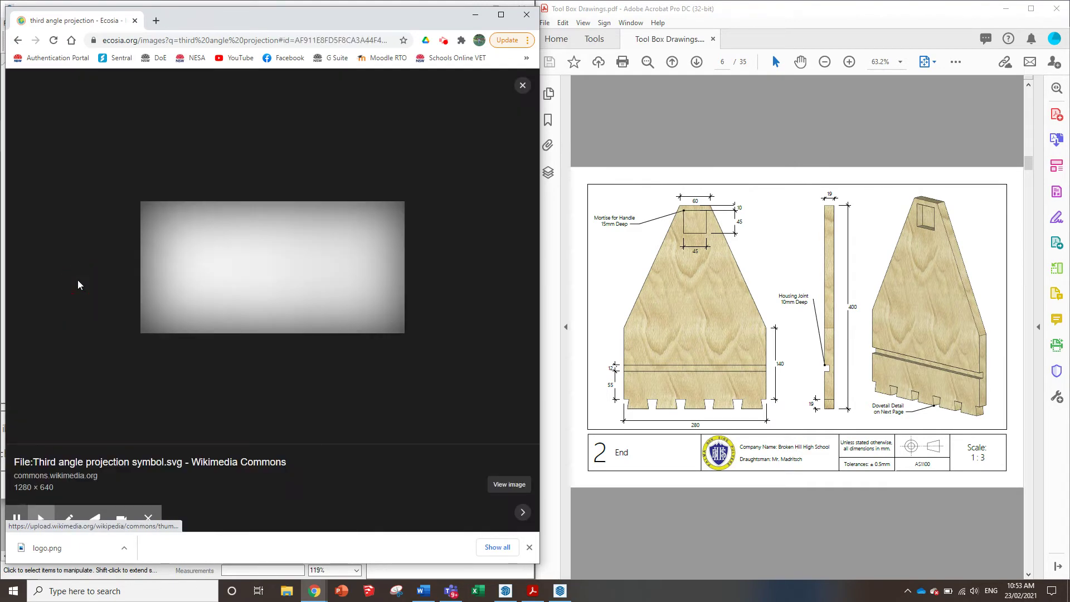
right_click(271, 267)
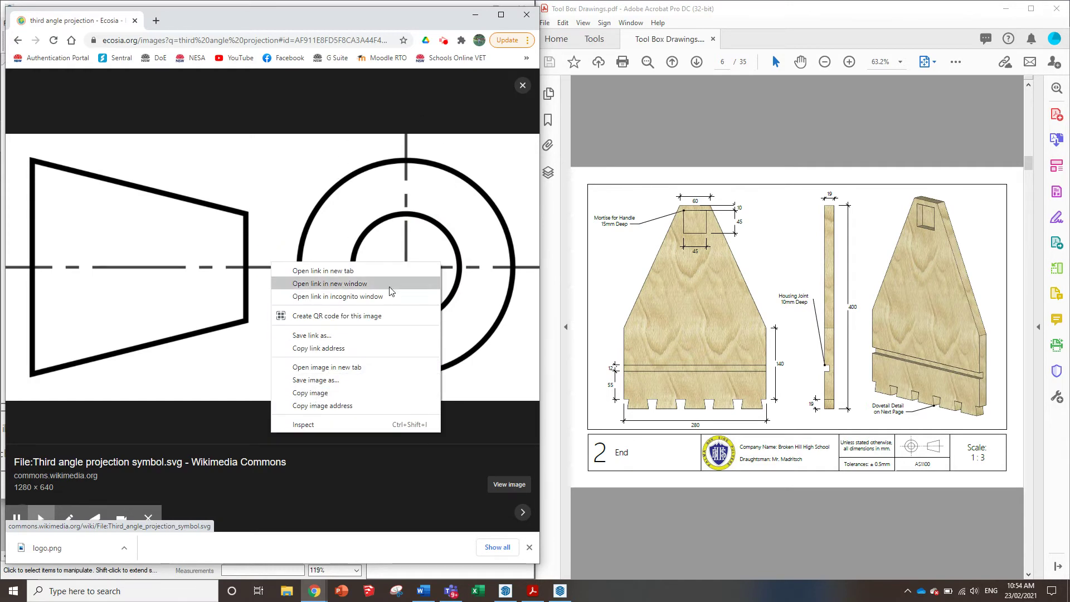
click(331, 394)
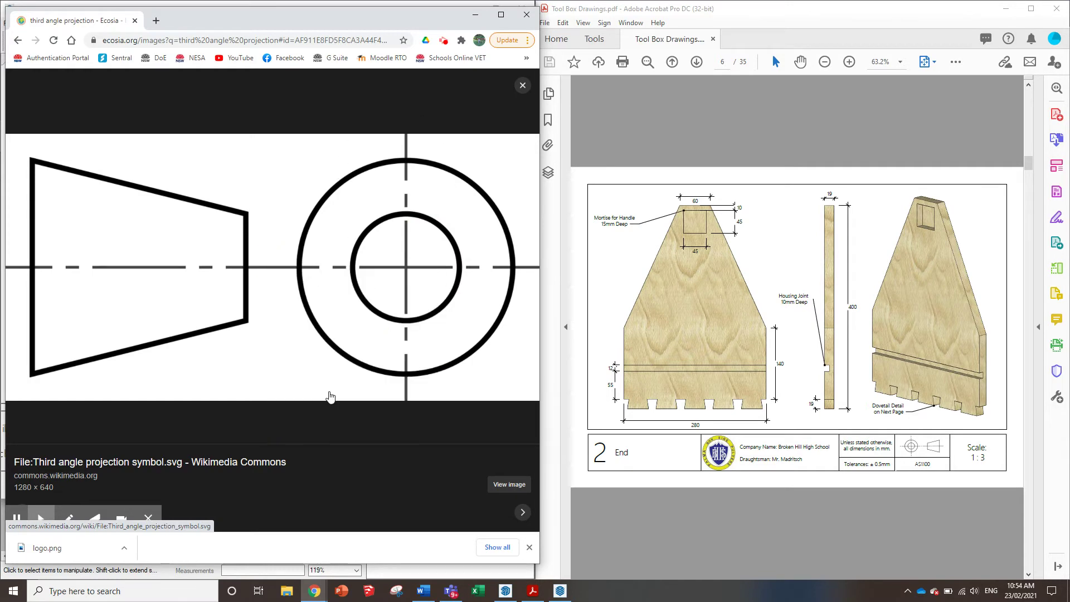
- Return to LayOut, paste the projection symbol and scale it down to fit the upper small cell beside the scale cell
click(475, 14)
right_click(173, 314)
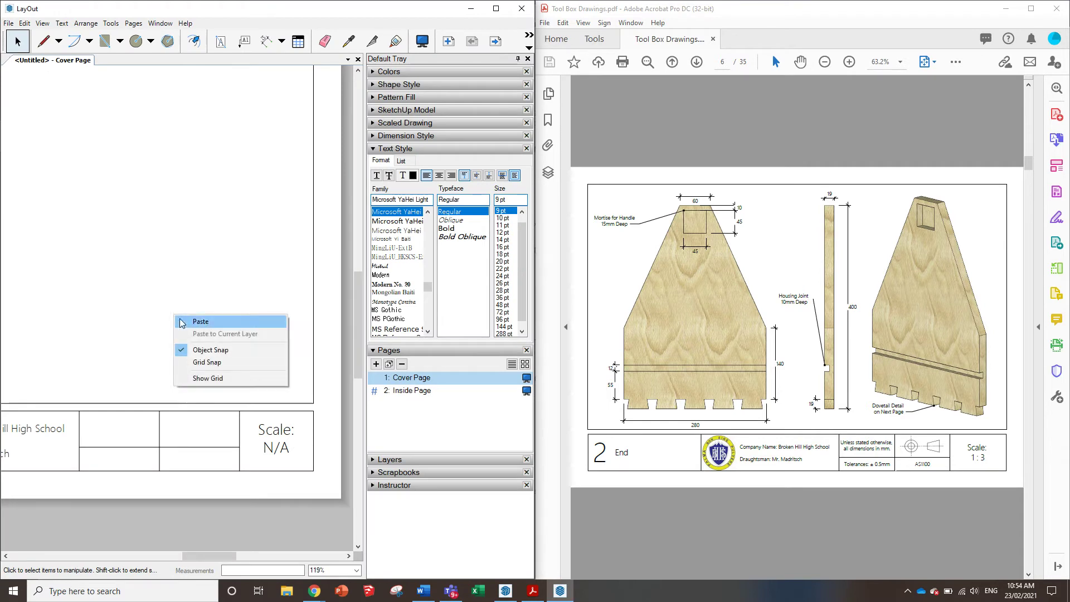
click(196, 321)
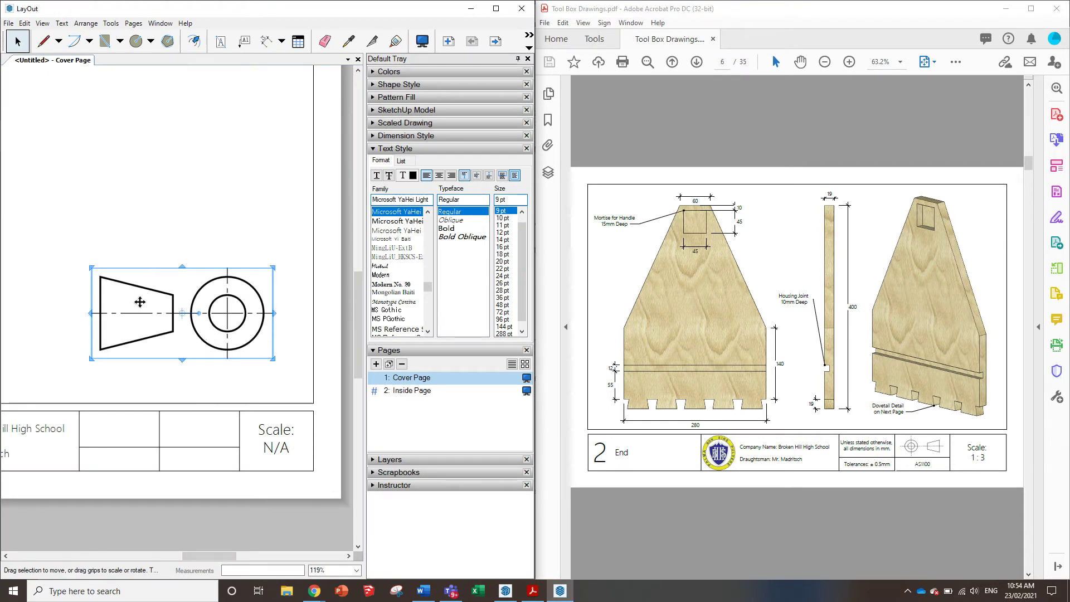
mouse_move(140, 303)
mouse_down()
mouse_move(162, 340)
mouse_move(115, 365)
mouse_move(104, 391)
mouse_up()
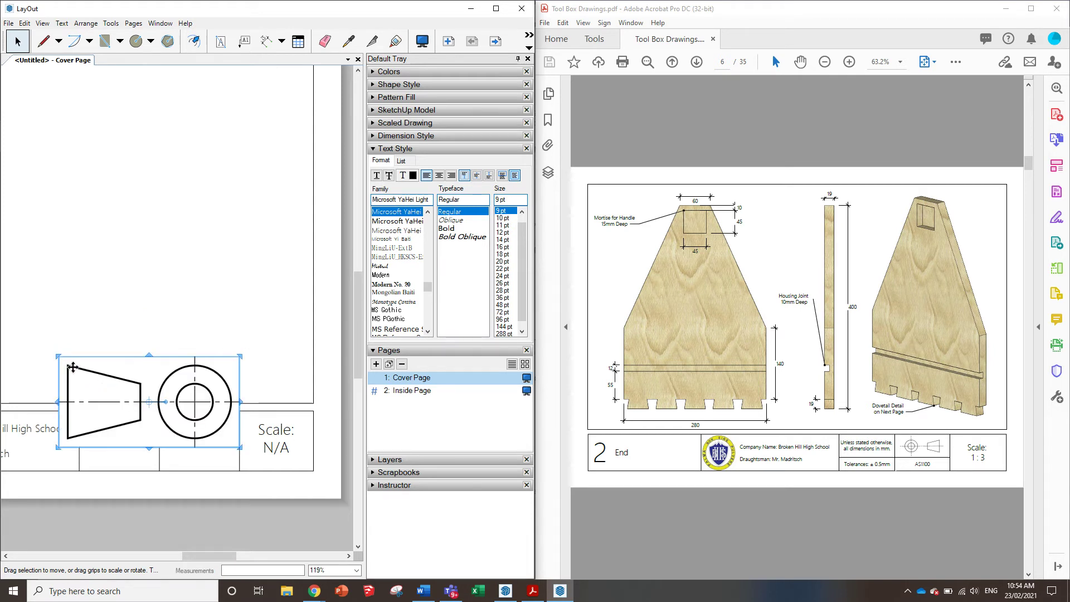
drag(59, 356, 165, 407)
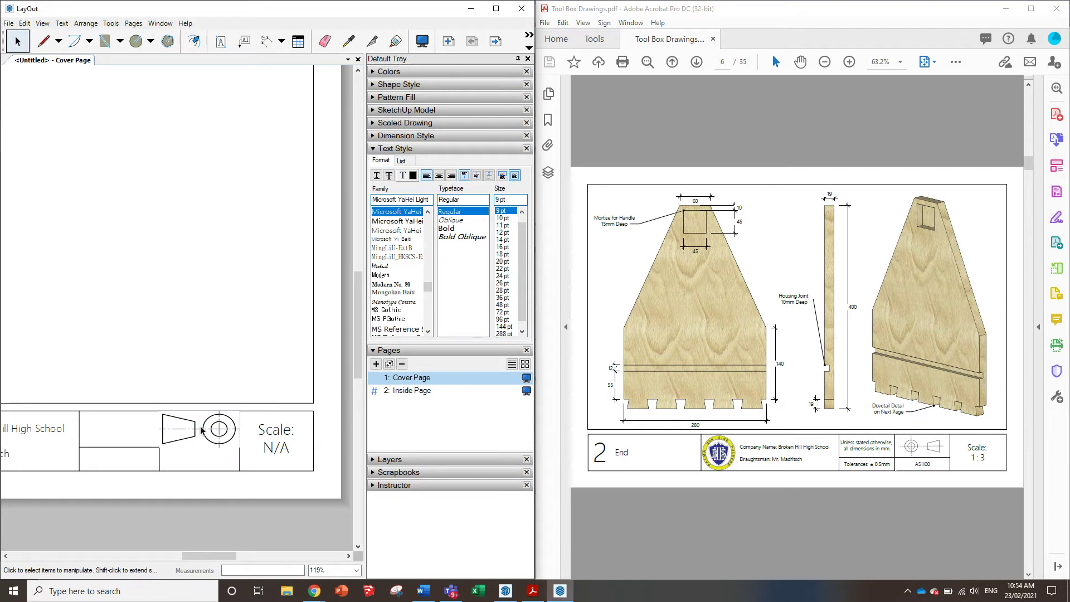
- Reduce the projection symbol slightly in height and width and nudge it left and up to centre it in its cell
scroll(195, 428, up, 3)
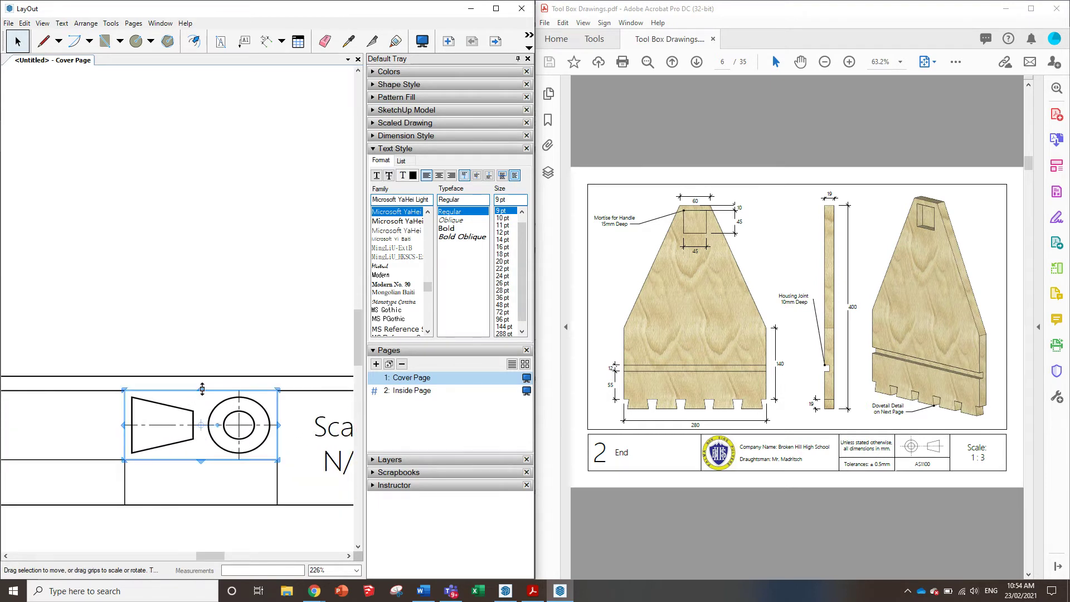
drag(202, 388, 201, 397)
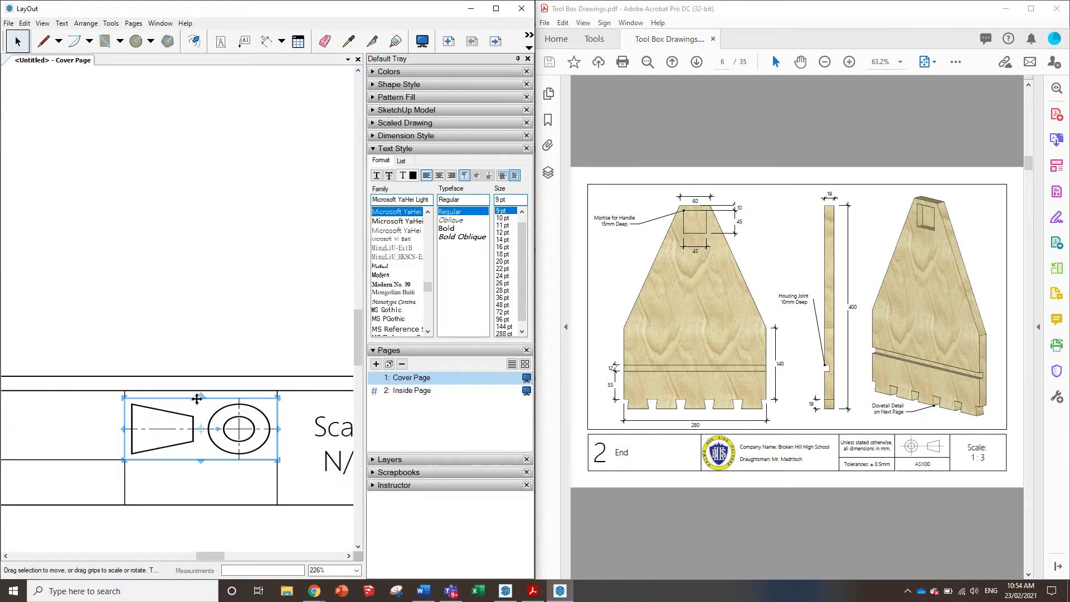
drag(122, 430, 131, 430)
key(Left)
key(Up)
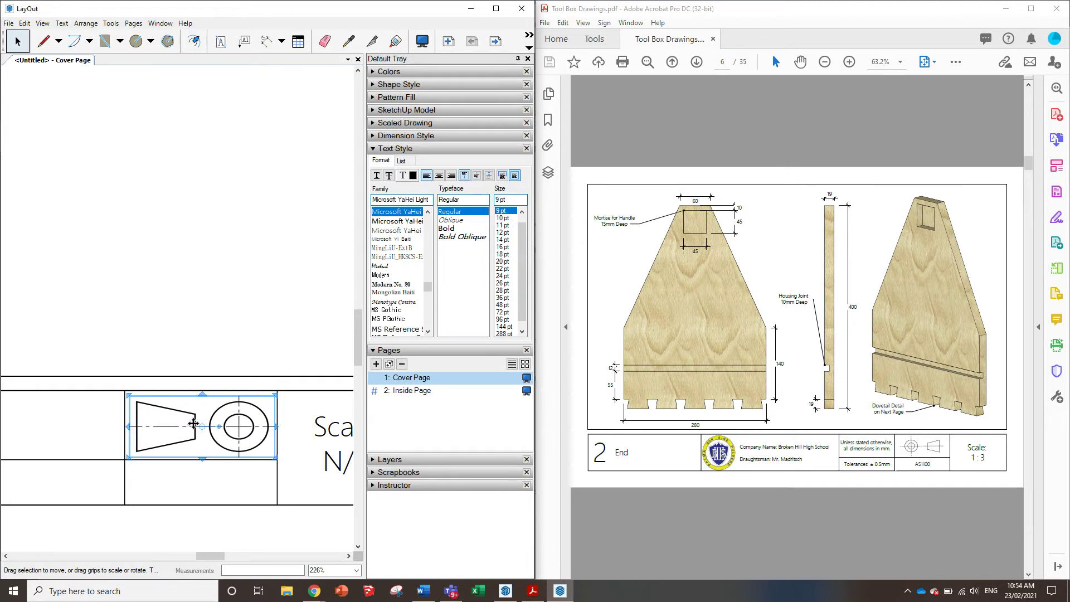
click(214, 322)
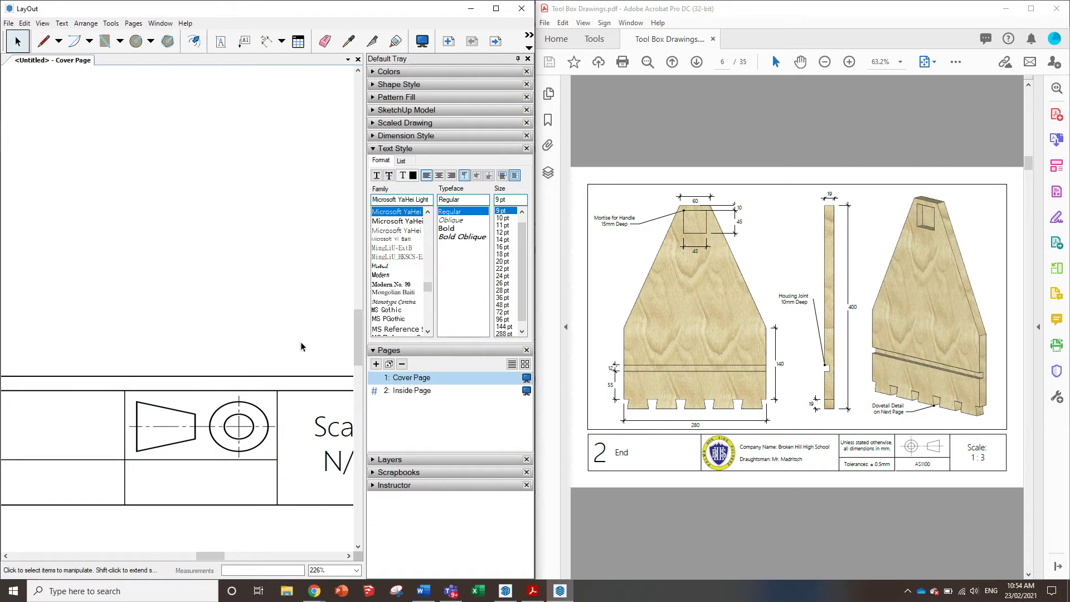
- Draw a text box filling the upper small cell between the company details and the projection symbol
scroll(214, 318, down, 2)
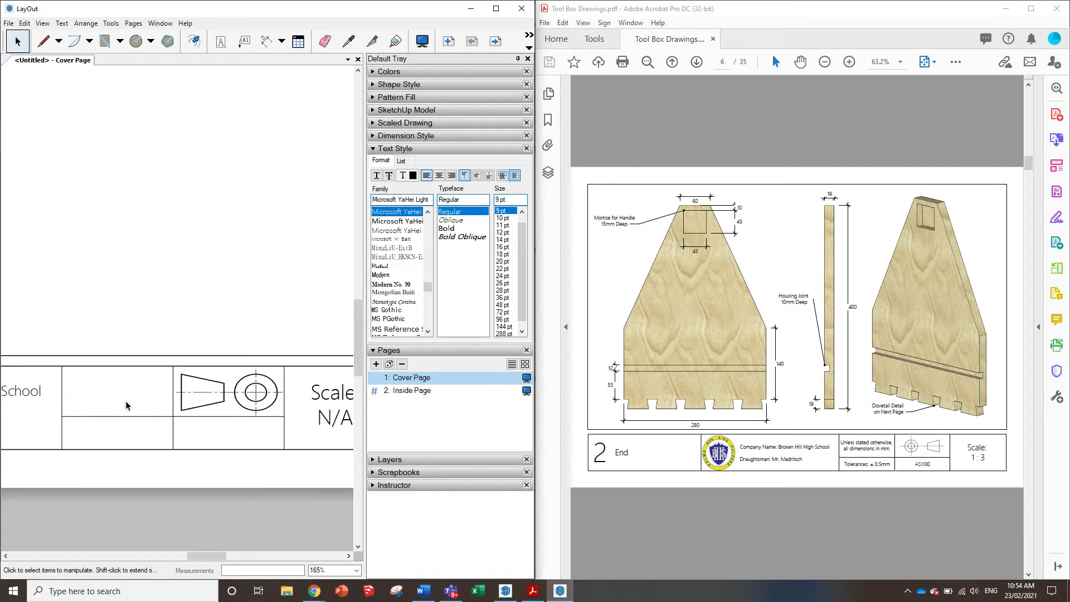
click(220, 41)
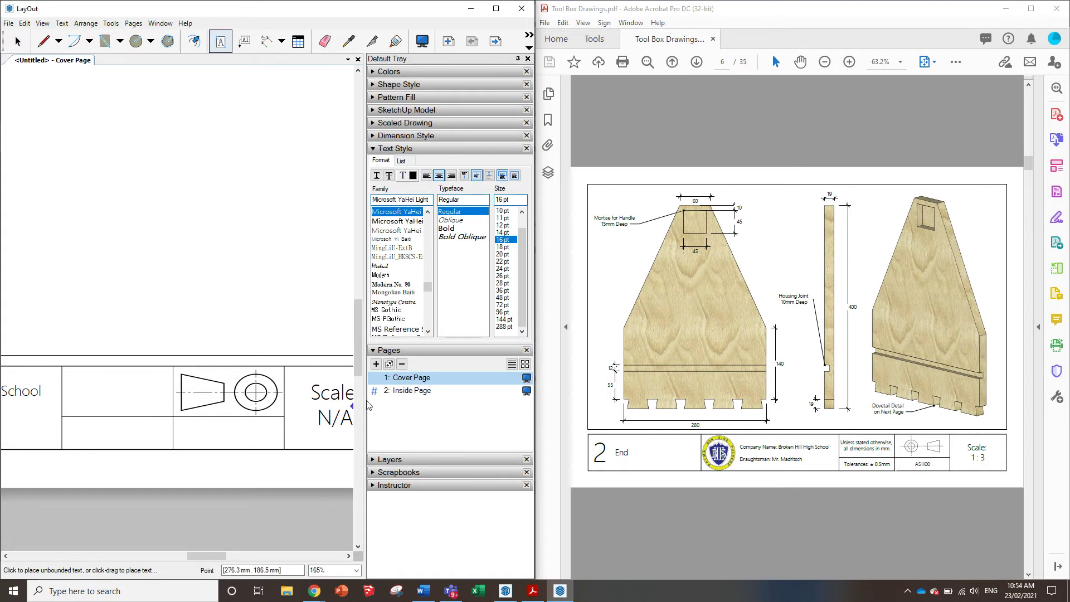
drag(62, 366, 172, 420)
text(A)
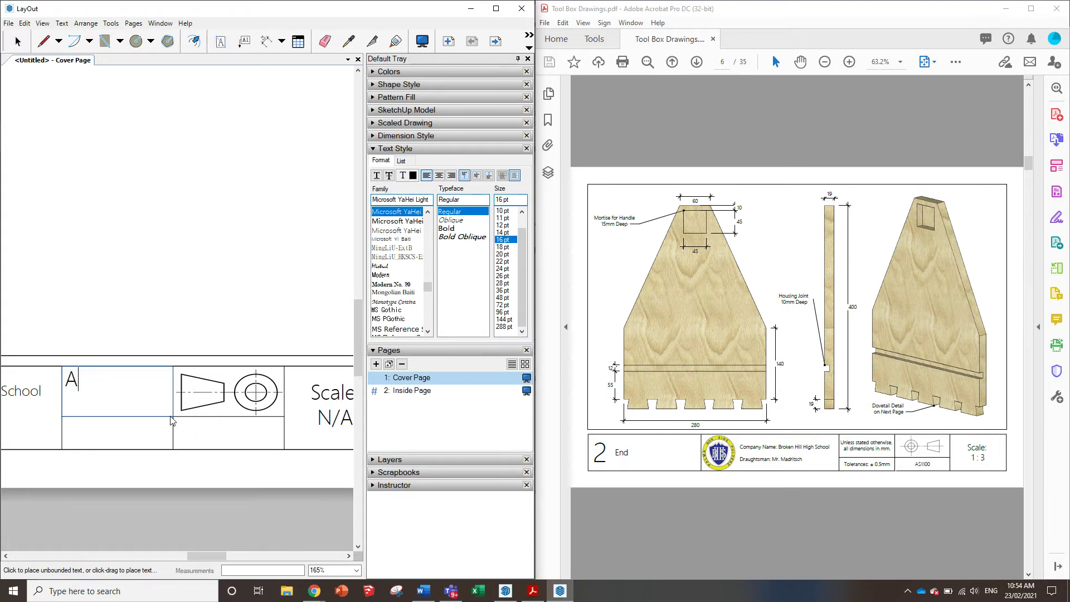
text(ll dimensions i)
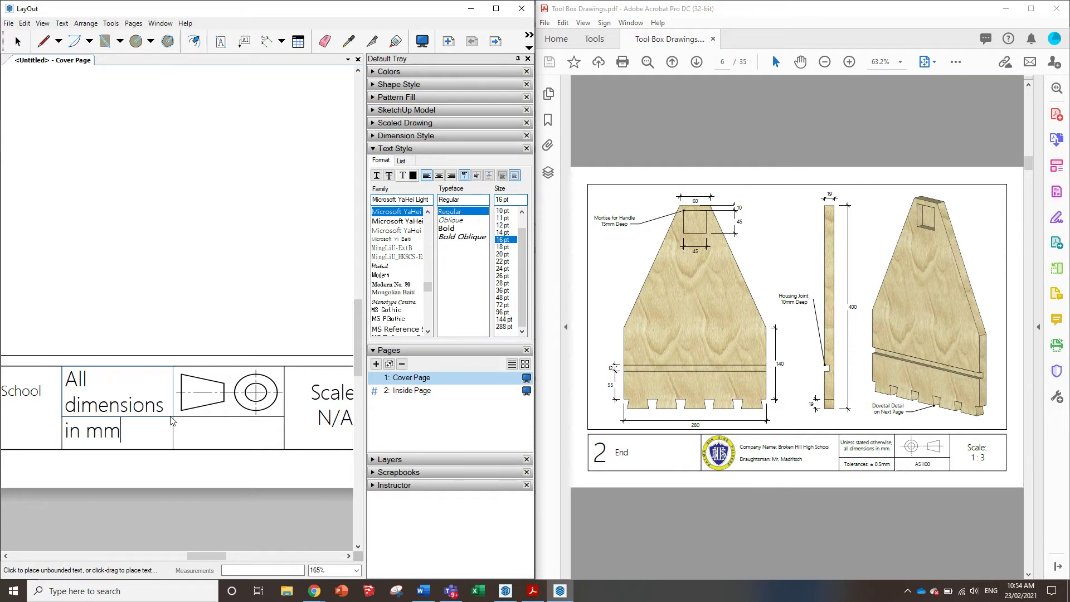
key(BackSpace)
key(BackSpace)
key(BackSpace)
key(BackSpace)
key(BackSpace)
key(BackSpace)
key(BackSpace)
key(BackSpace)
key(BackSpace)
key(BackSpace)
key(BackSpace)
key(BackSpace)
key(BackSpace)
key(BackSpace)
key(BackSpace)
key(BackSpace)
key(BackSpace)
key(BackSpace)
key(BackSpace)
key(BackSpace)
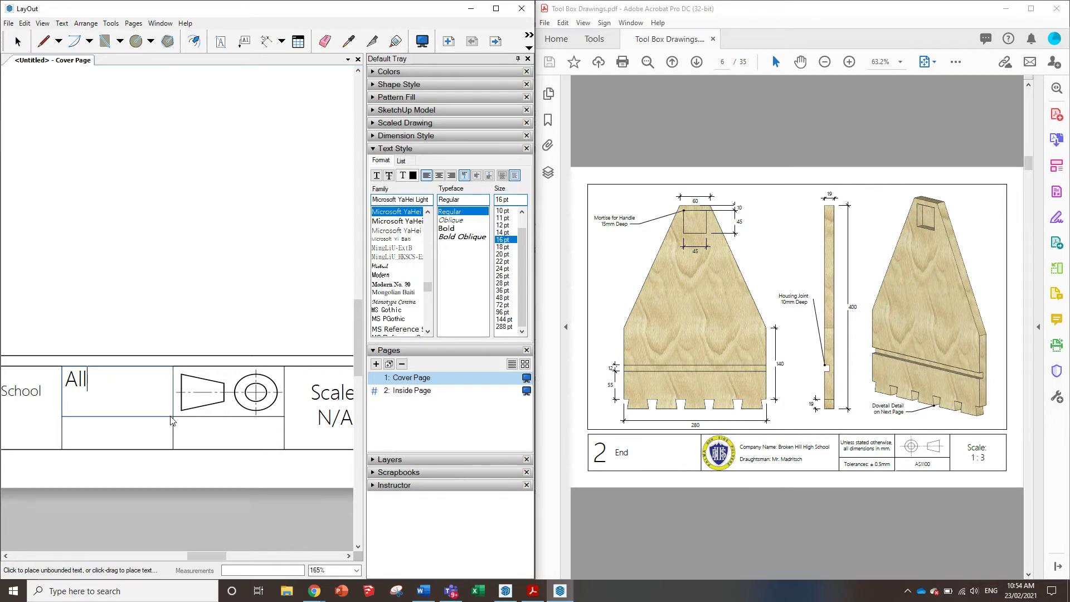
- Enter "Unless stated otherwise, all dimensions in mm" in the text box of the upper small cell
text(Unless stated ot he)
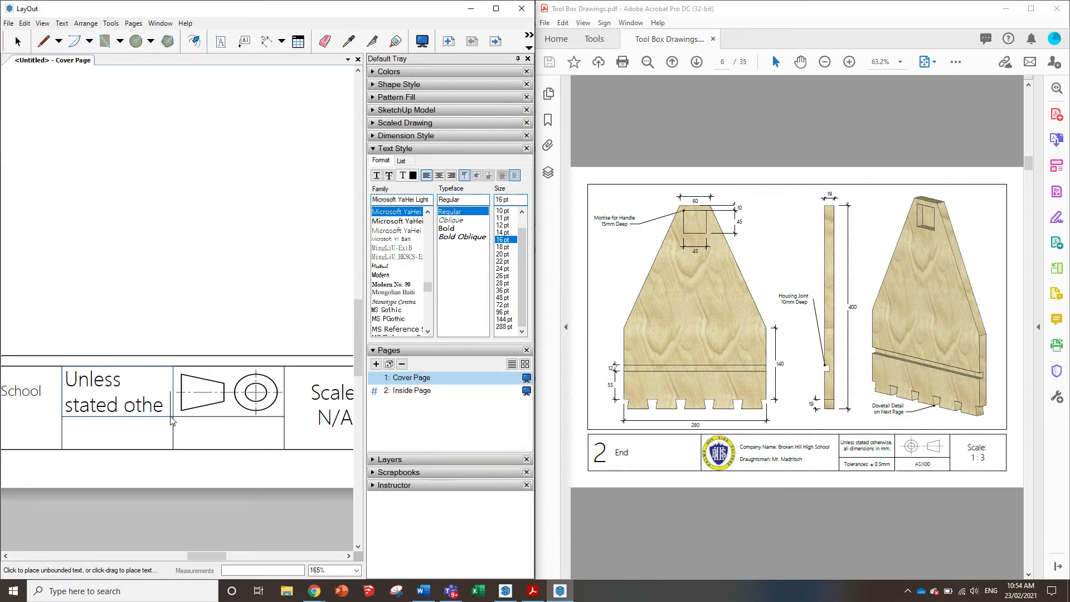
text(rwise,)
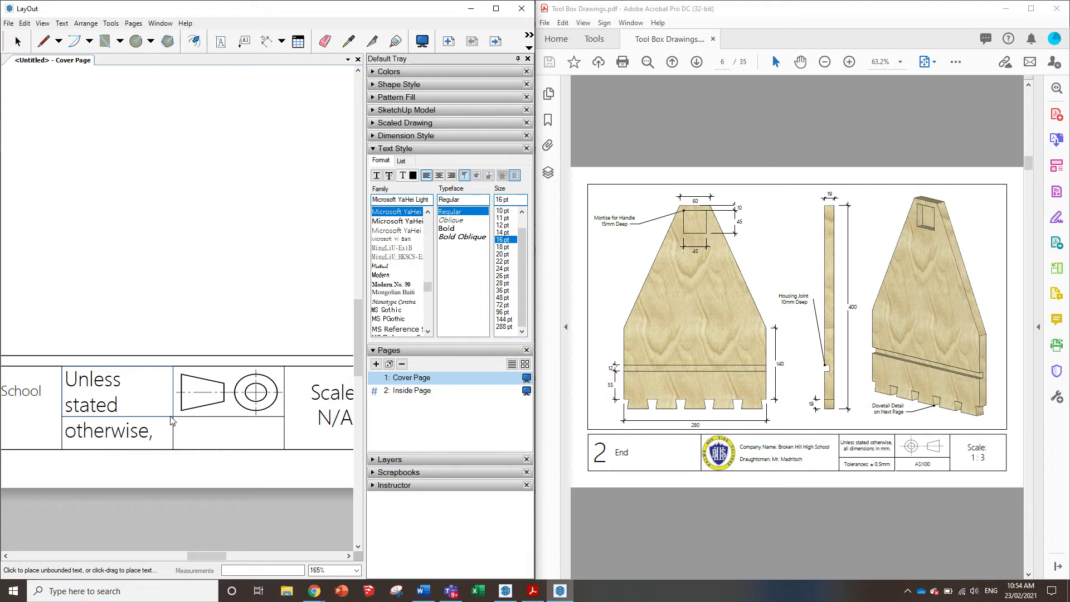
text( all dimensions in mm)
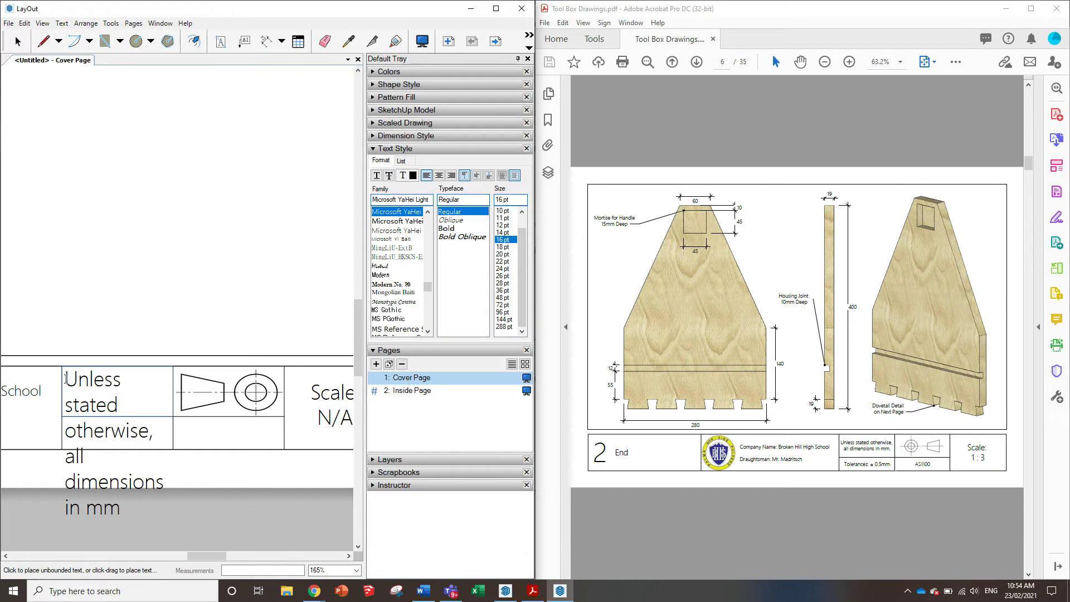
- Set the whole dimensions note to 10 pt and centre-align it
key(ctrl+a)
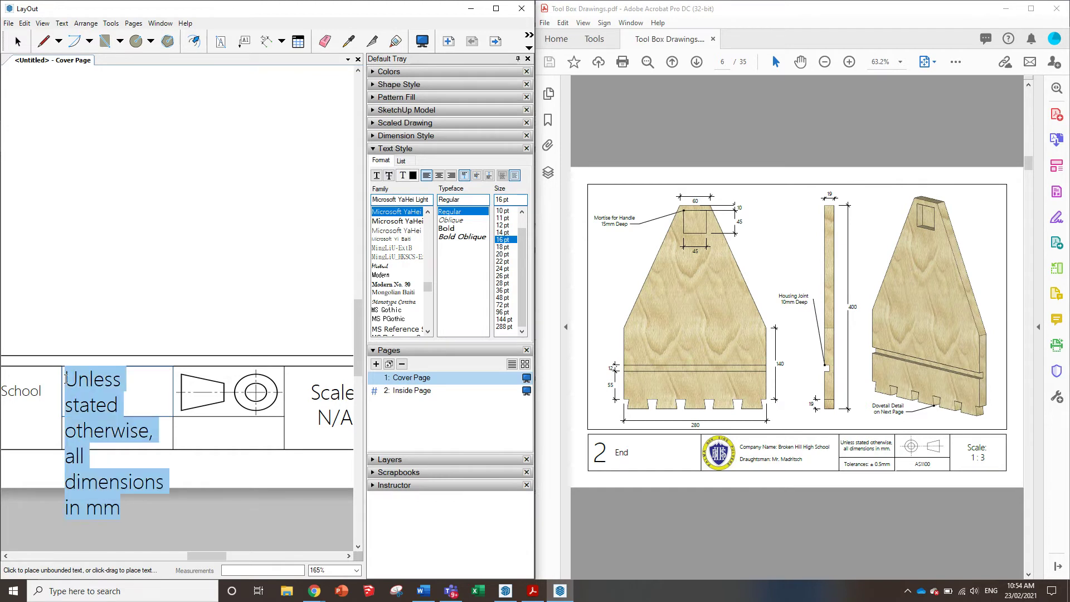
click(504, 212)
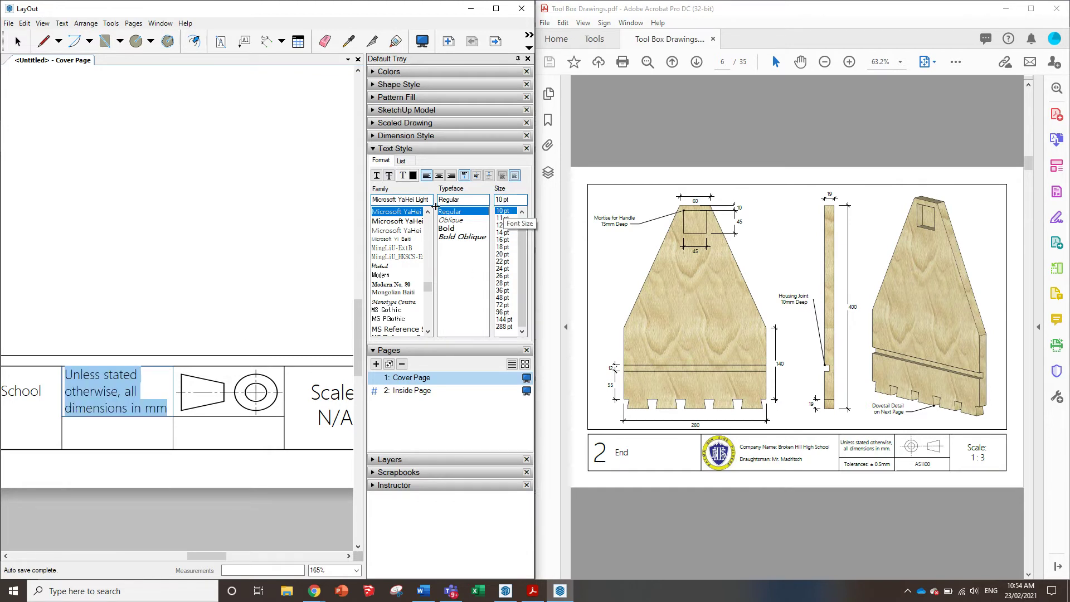
click(439, 175)
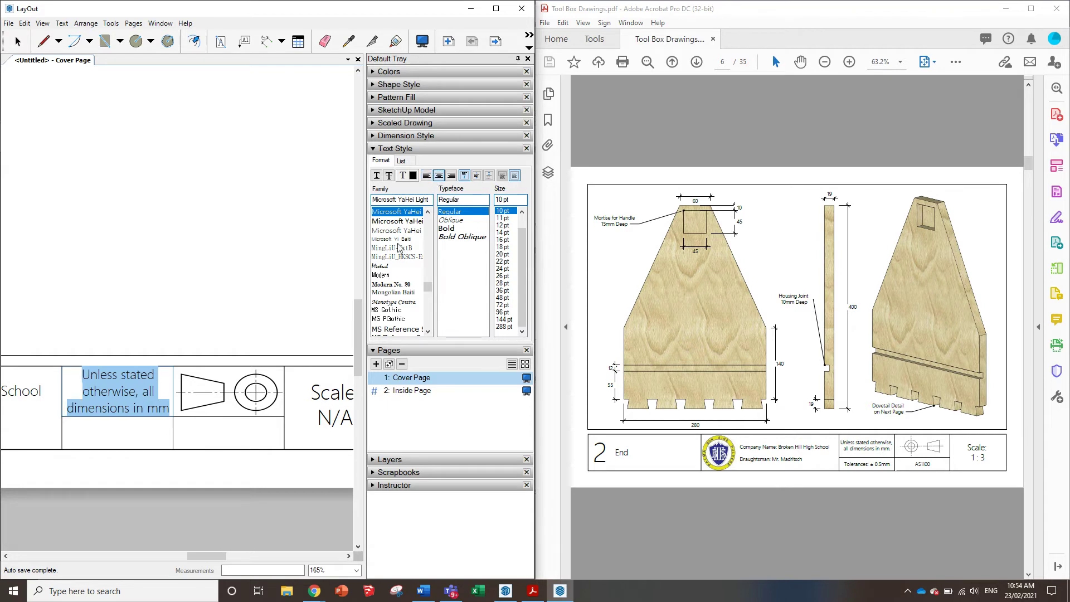
- Break the dimensions note onto a new line before "all dimensions in mm" and set its whole text to 7 pt
click(144, 391)
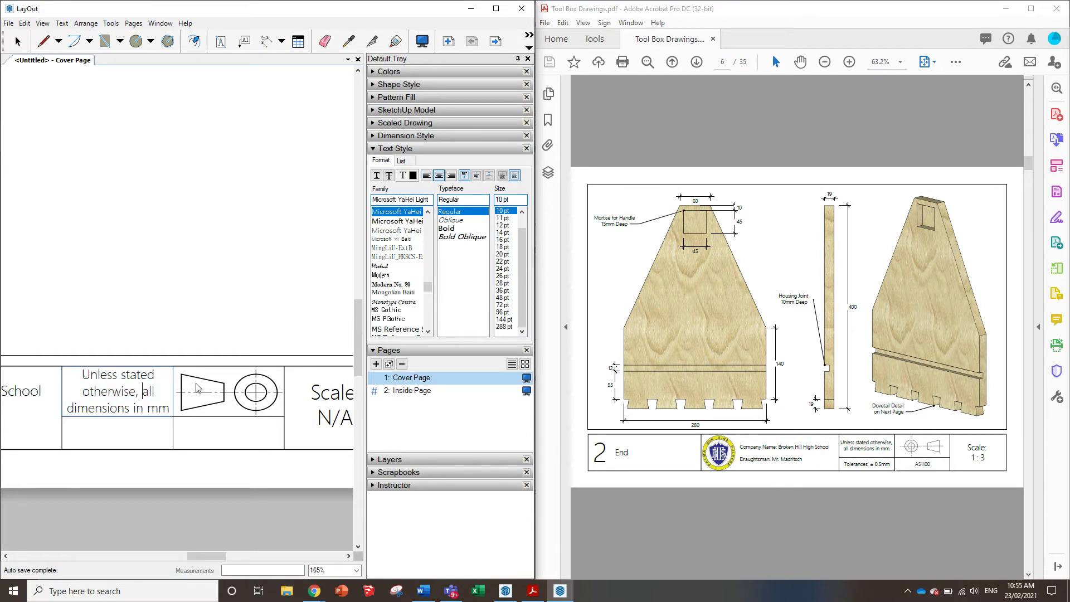
key(Return)
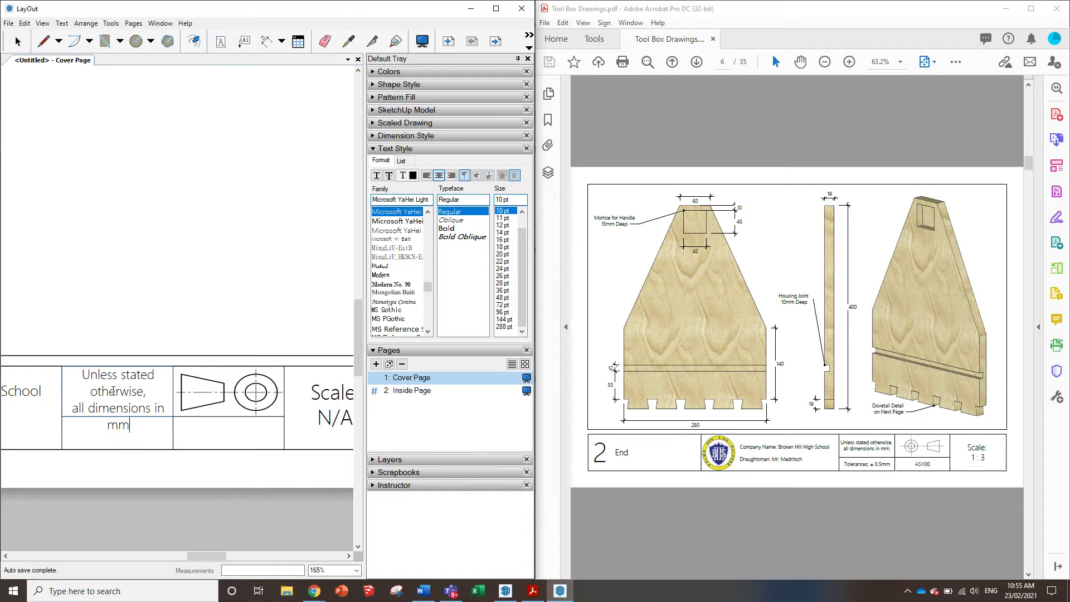
key(ctrl+a)
scroll(504, 223, up, 1)
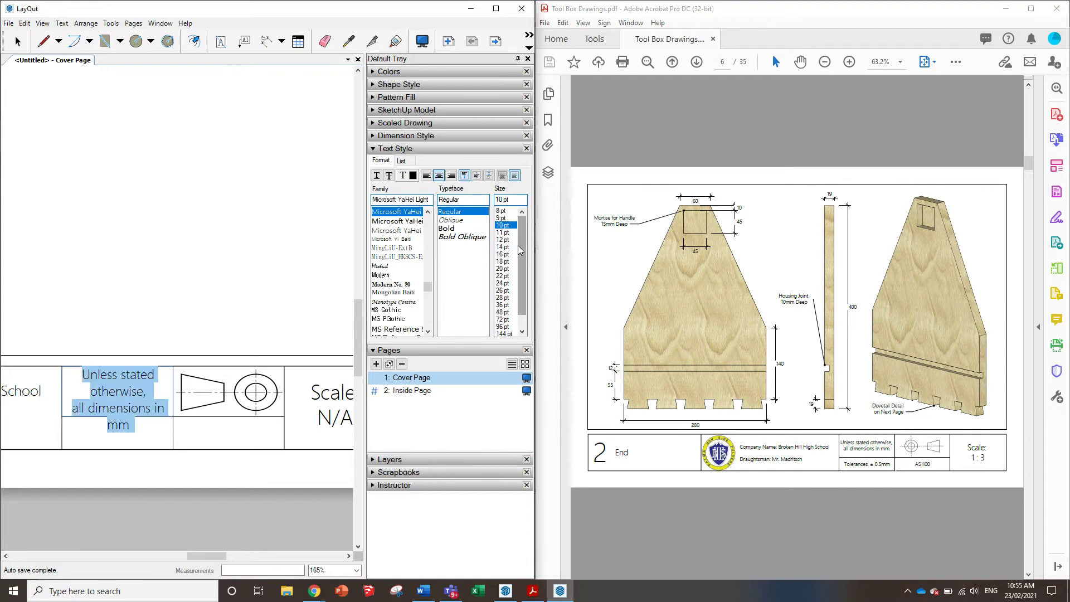
click(503, 219)
click(503, 211)
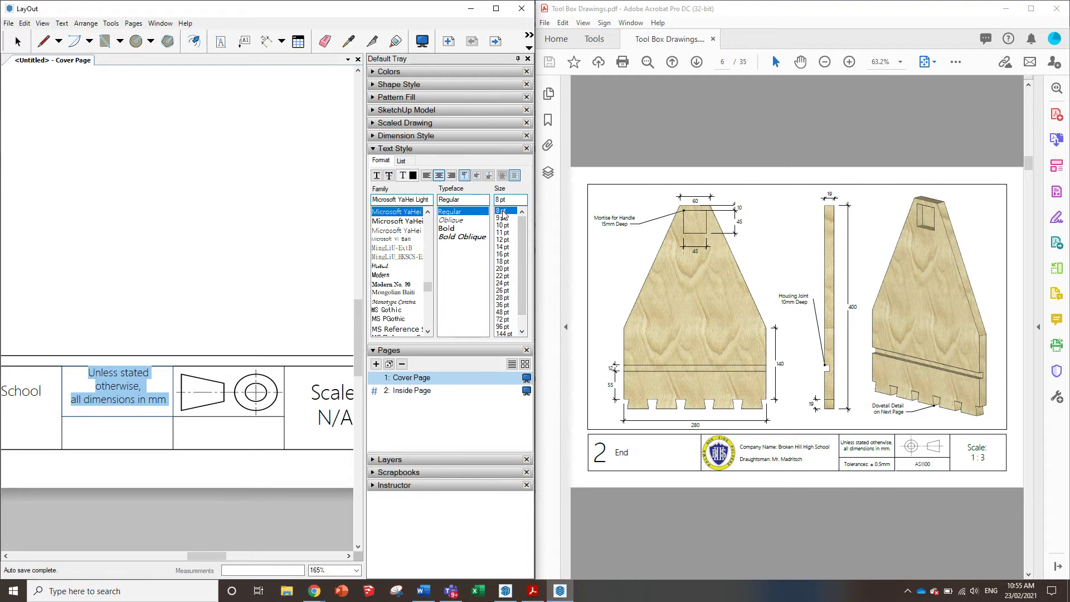
click(498, 198)
text(7)
key(Return)
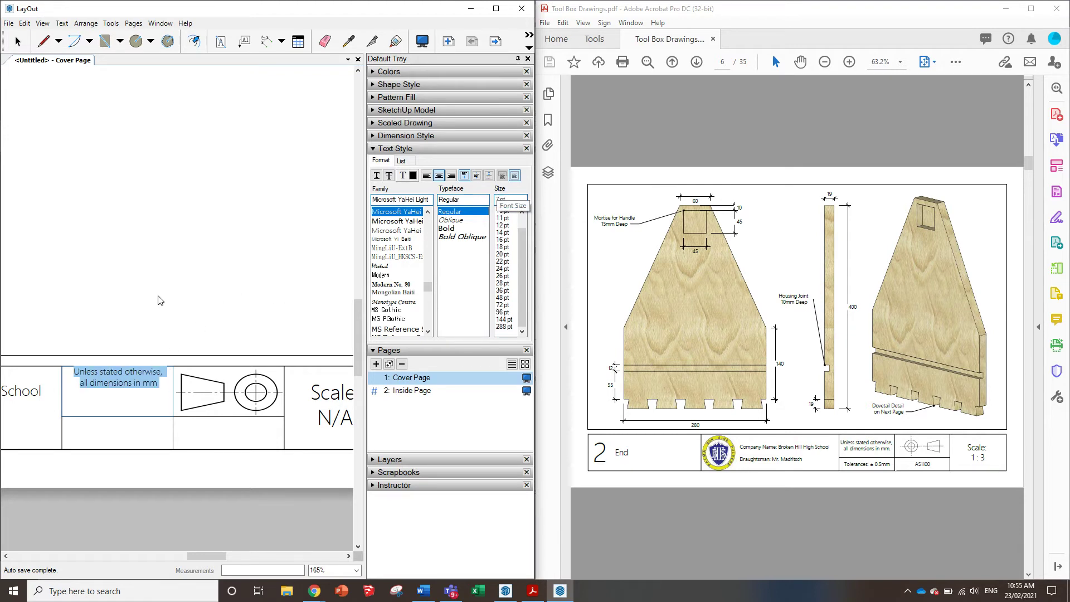
- Shorten the dimensions note's text box and shift it down to centre the note vertically in its cell
key(Escape)
click(18, 41)
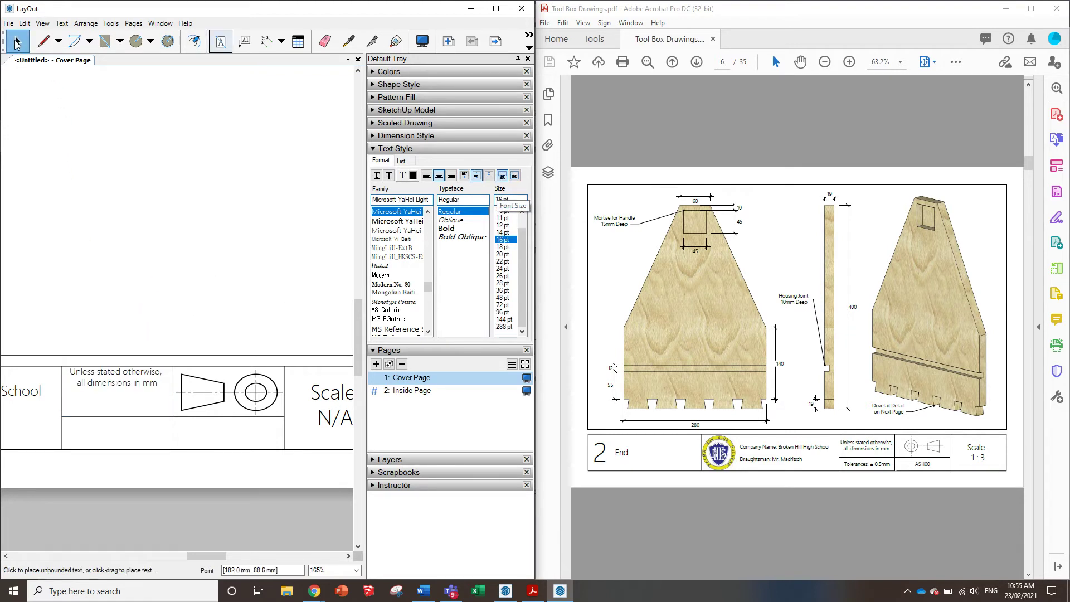
click(139, 383)
drag(116, 416, 117, 394)
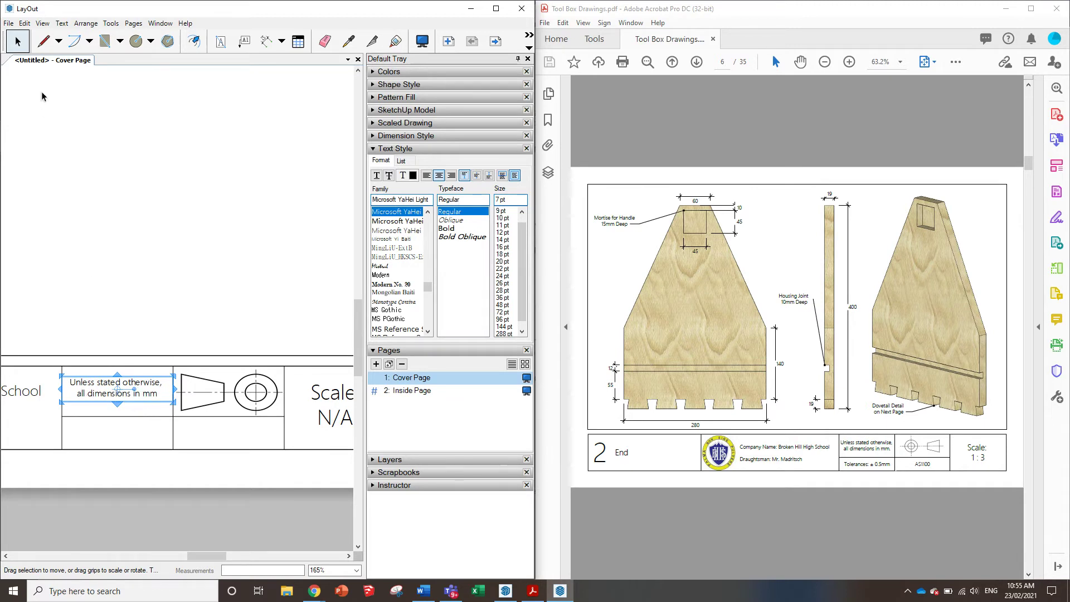
- Copy the dimensions note into the cell below it and replace the copy's text with "Tolerances +- 0.5mm"
ctrl+drag(150, 388, 149, 430)
double_click(133, 431)
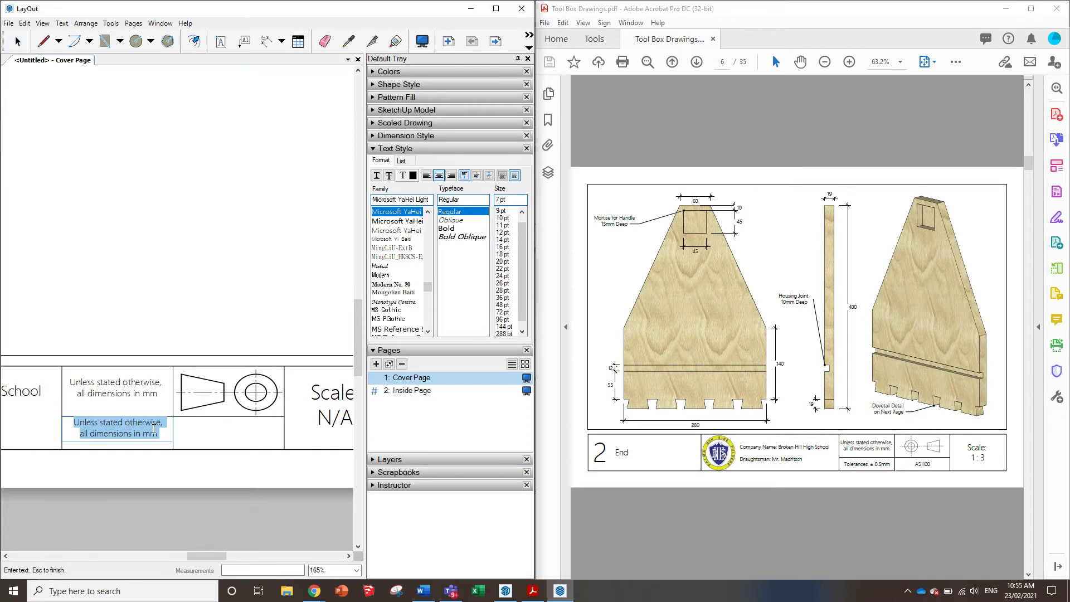
text(Tolere)
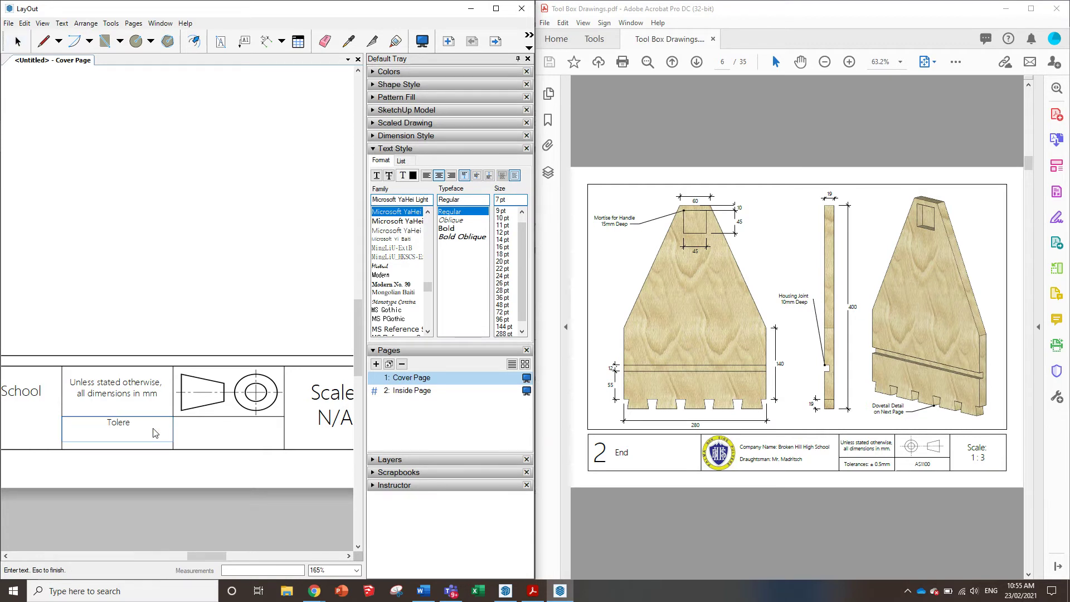
key(BackSpace)
text(ances +- 0.5mm)
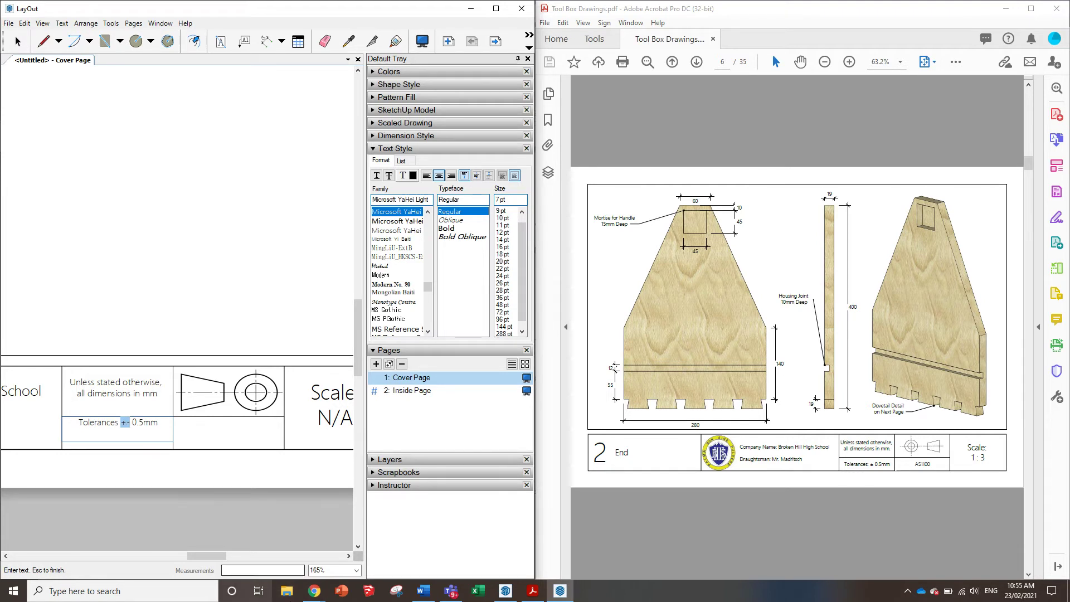
- Switch to Chrome, search for "plus minus symbol", open the Wikipedia article and copy the ± character from its first sentence
mouse_move(315, 591)
click(435, 544)
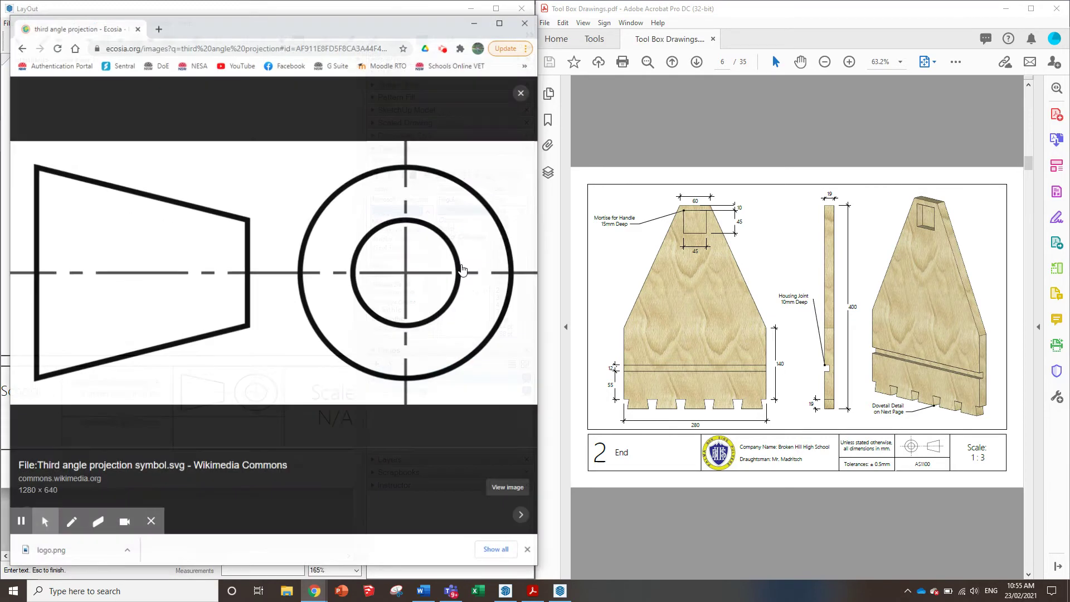
click(280, 39)
text(plus minus)
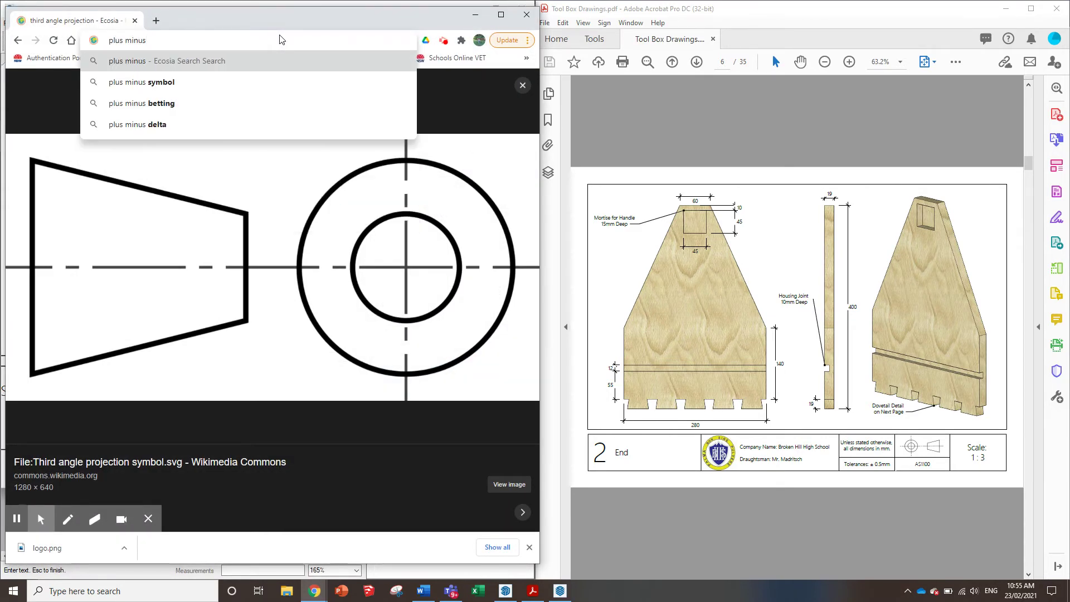
text( symbol)
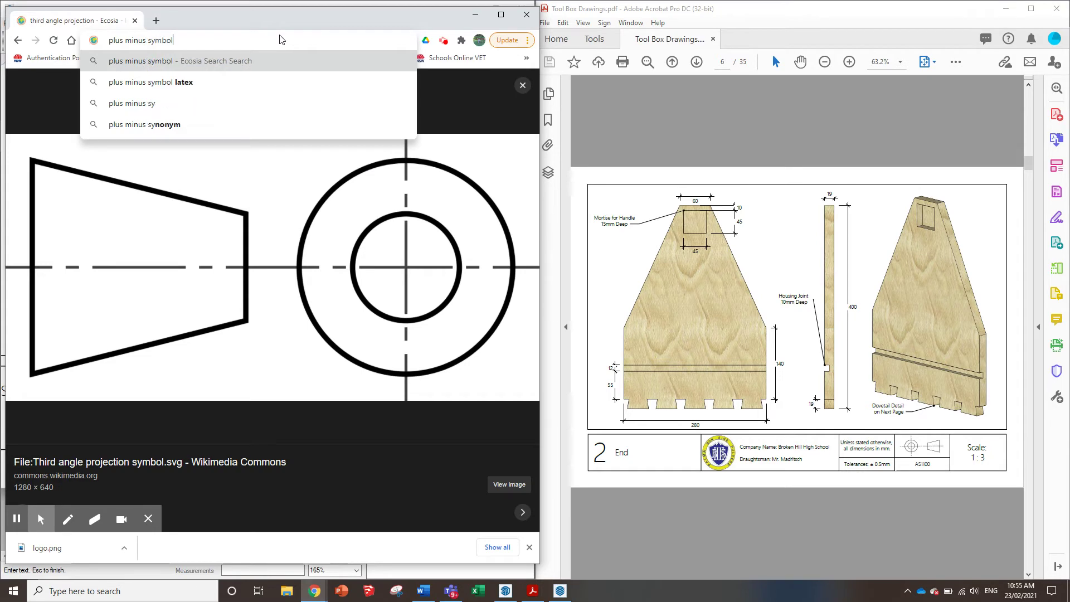
key(Return)
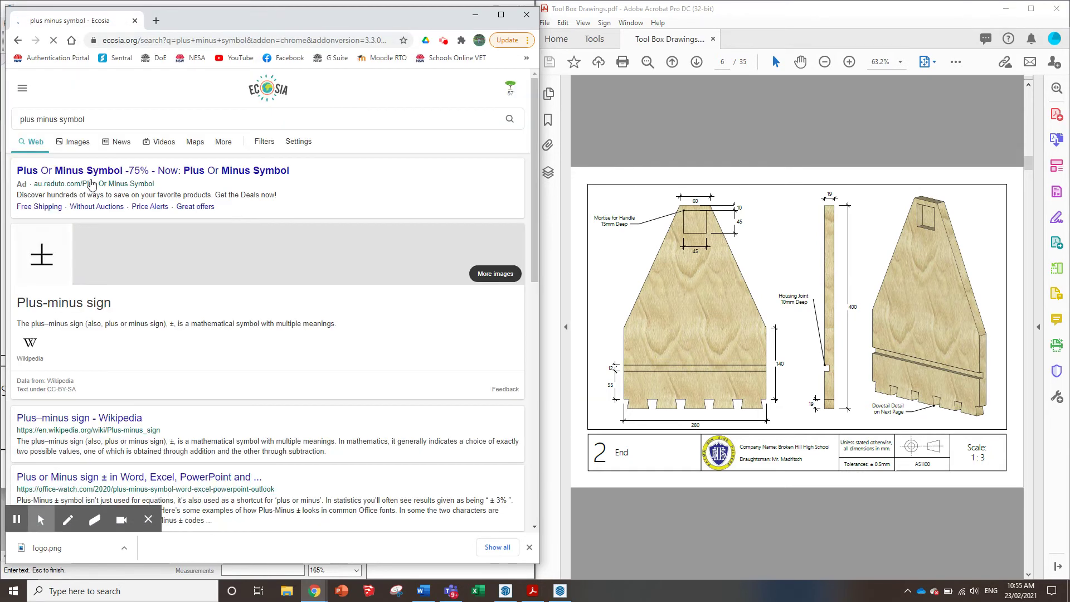
click(80, 419)
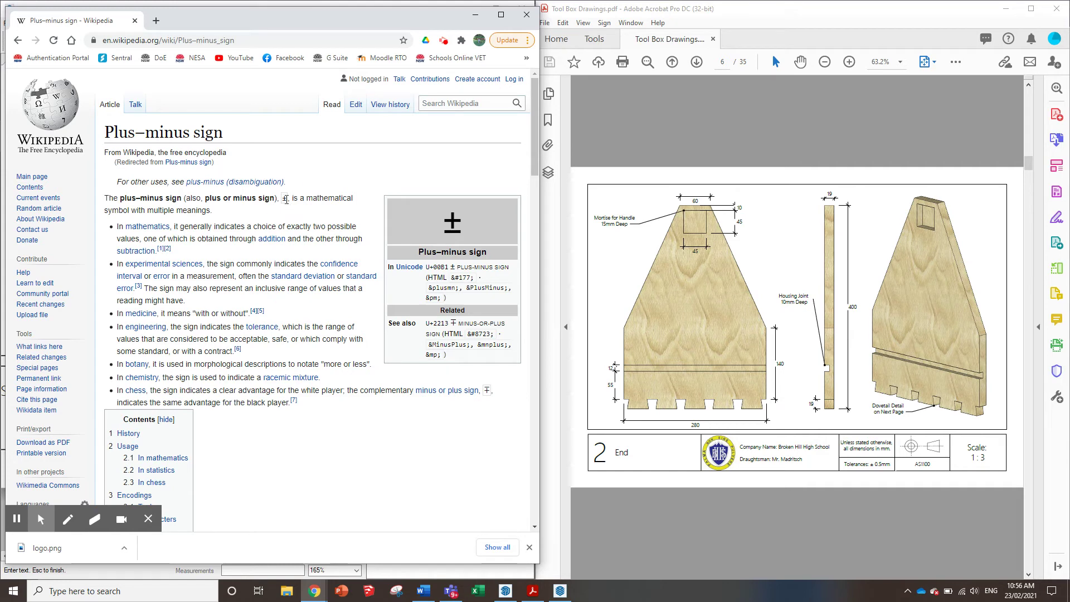
double_click(284, 199)
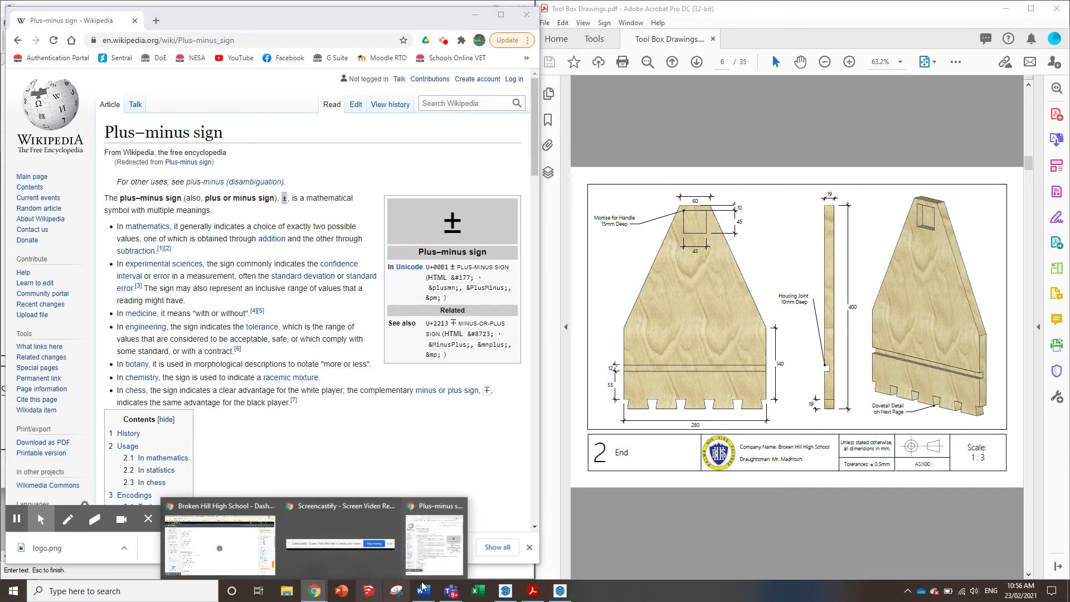
- Switch back to LayOut and replace the "+-" in the tolerances text with the copied ± sign
click(506, 591)
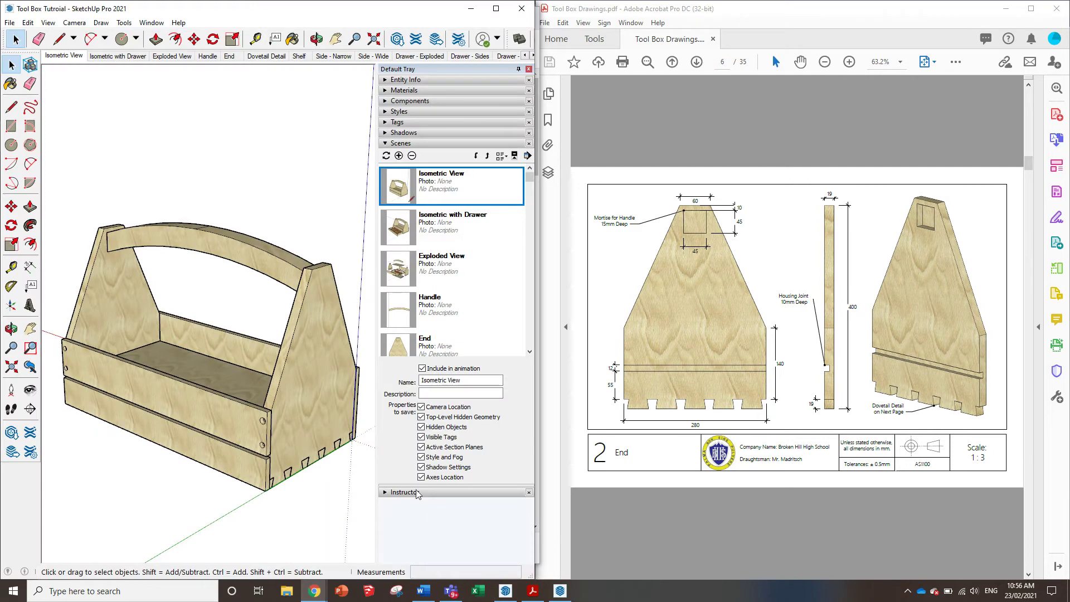
click(561, 591)
double_click(128, 427)
scroll(122, 424, up, 2)
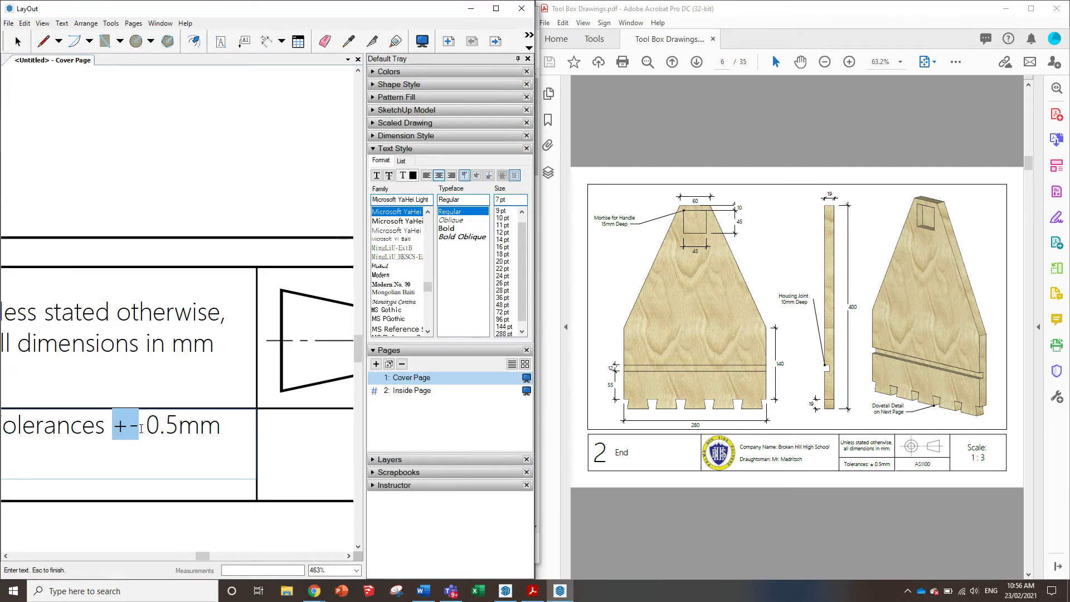
click(141, 428)
double_click(120, 428)
text(±)
scroll(126, 432, down, 3)
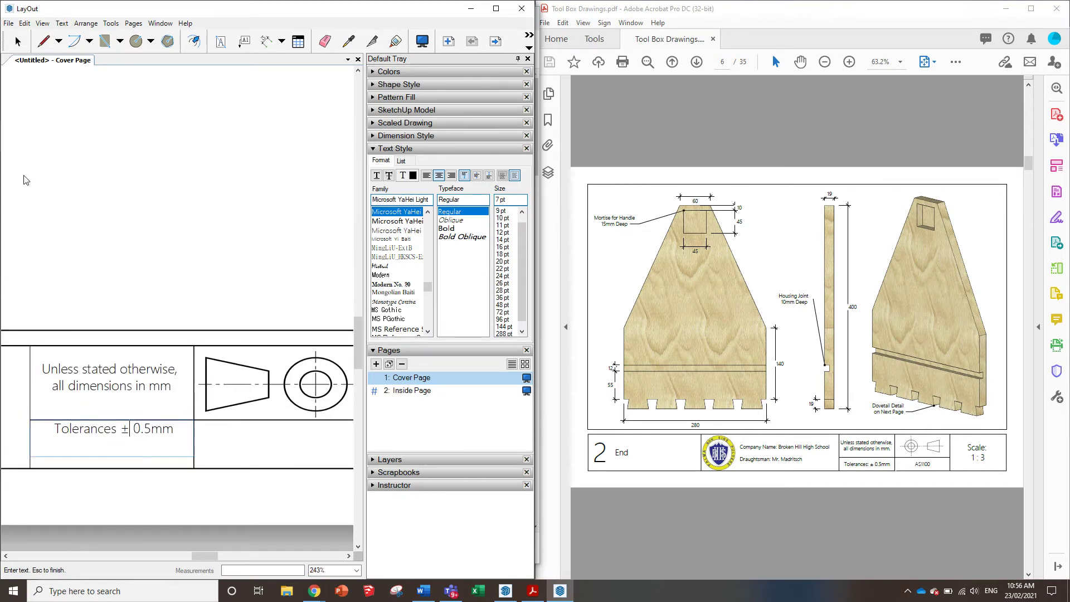
- Nudge the tolerances text box down to centre its text vertically in the lower cell
click(18, 42)
click(153, 431)
key(Down)
key(Down)
key(Down)
key(Down)
key(Down)
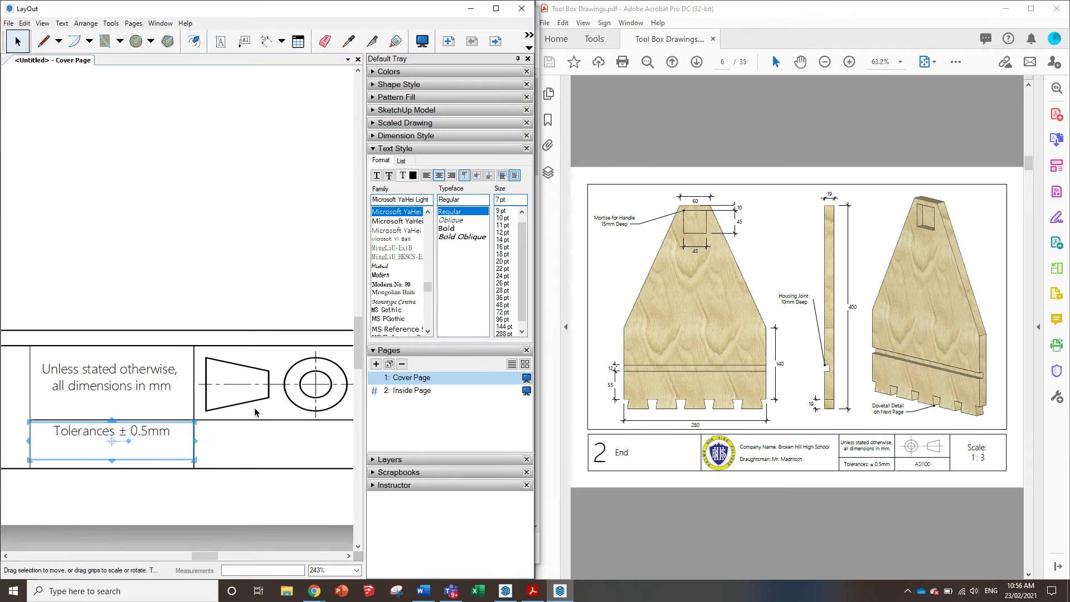
key(Down)
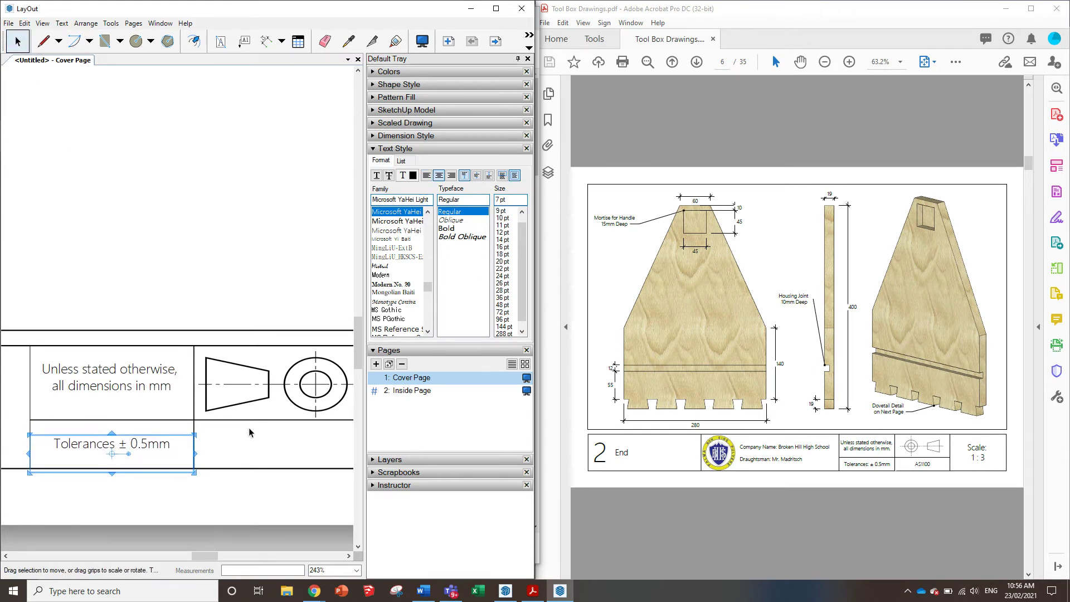
- Fit the tolerances text box to its cell, copy it beneath the projection symbol and replace the copy's text with "AS1100"
drag(113, 472, 304, 442)
scroll(199, 454, down, 2)
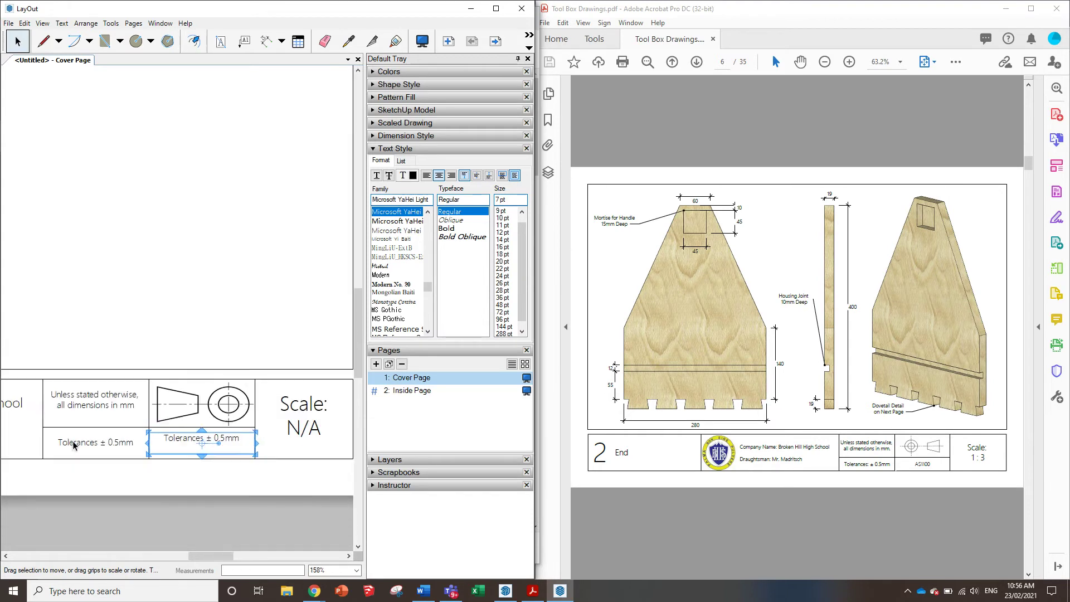
scroll(199, 455, up, 3)
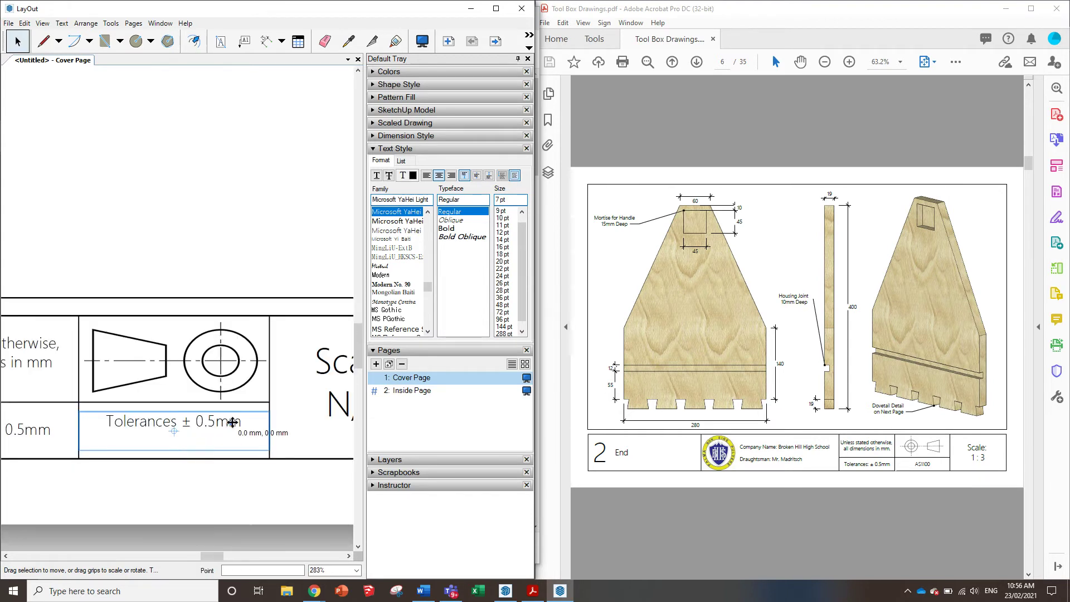
double_click(264, 437)
text(AS)
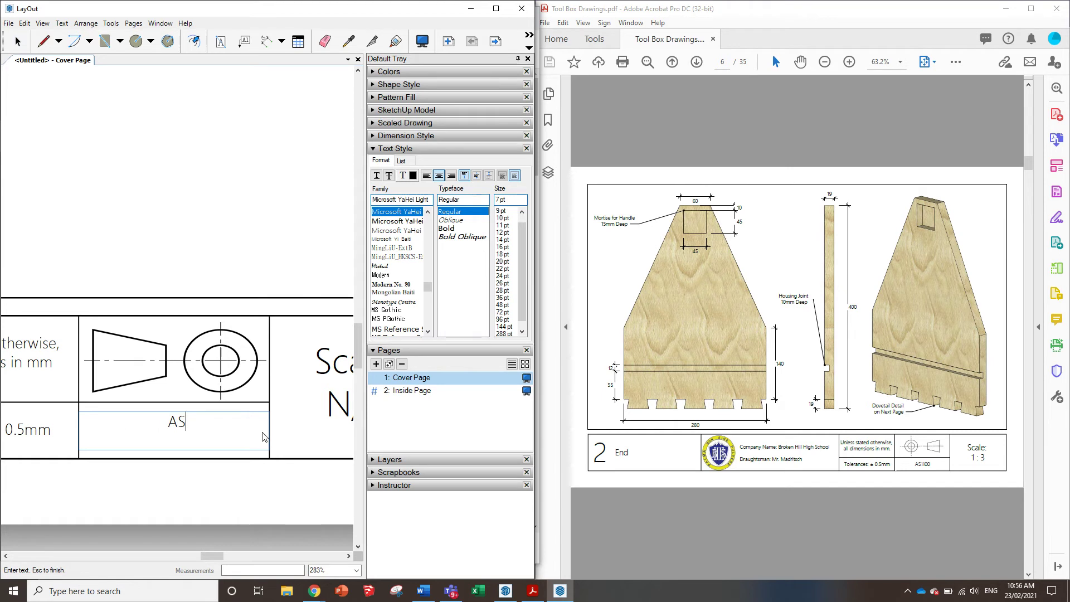
text(1100)
- Set the AS1100 text beneath the projection symbol to 14 pt and finish editing it
double_click(197, 422)
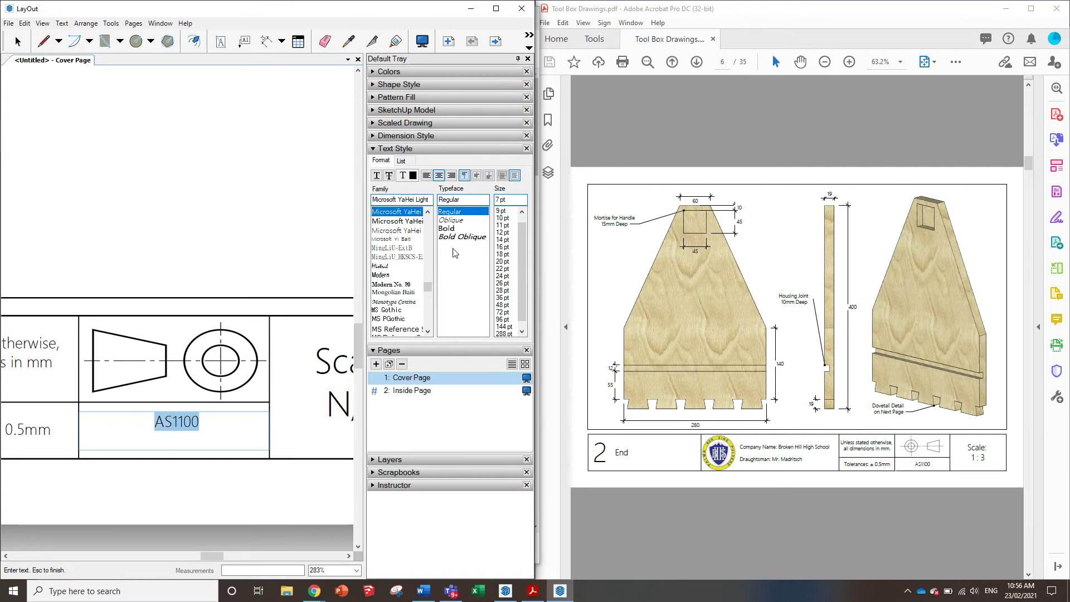
click(504, 240)
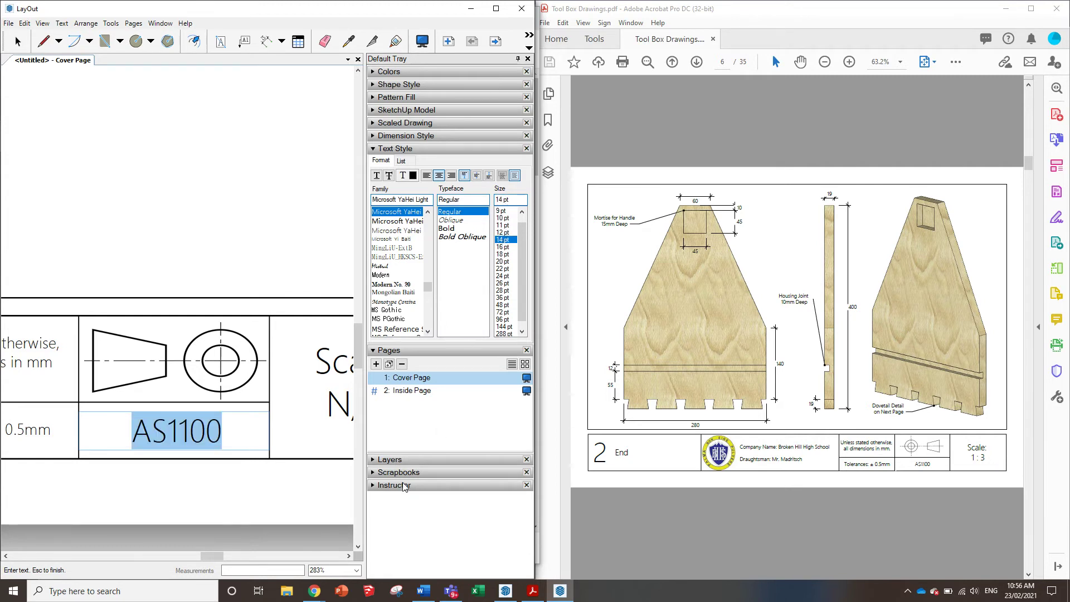
scroll(308, 475, down, 2)
key(Escape)
scroll(116, 504, down, 5)
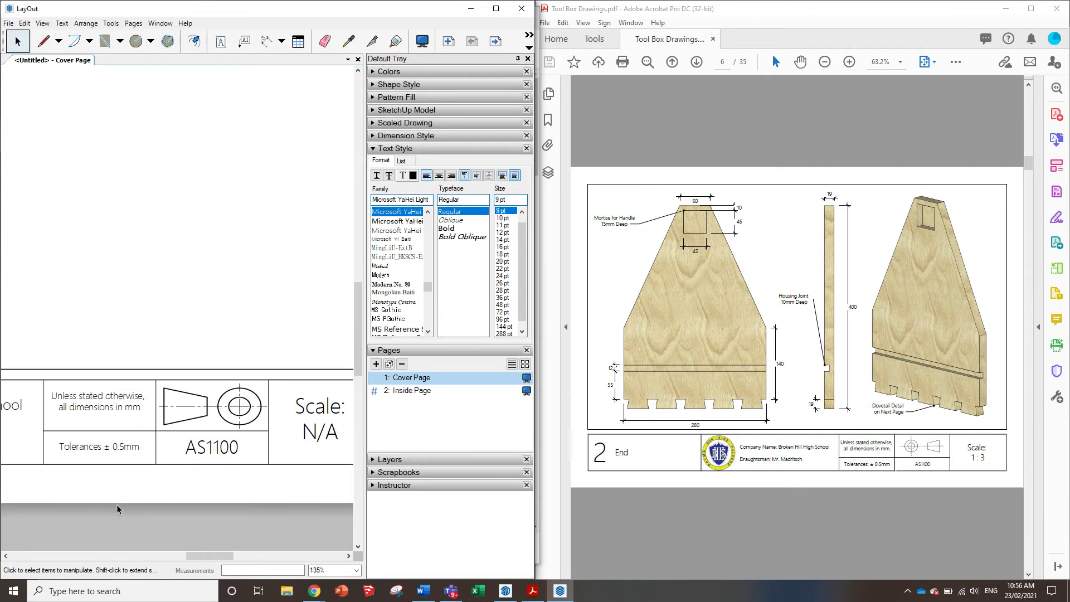
- Compare the finished title block with the reference PDF, examining how part titles and scales differ from page to page
scroll(45, 479, down, 2)
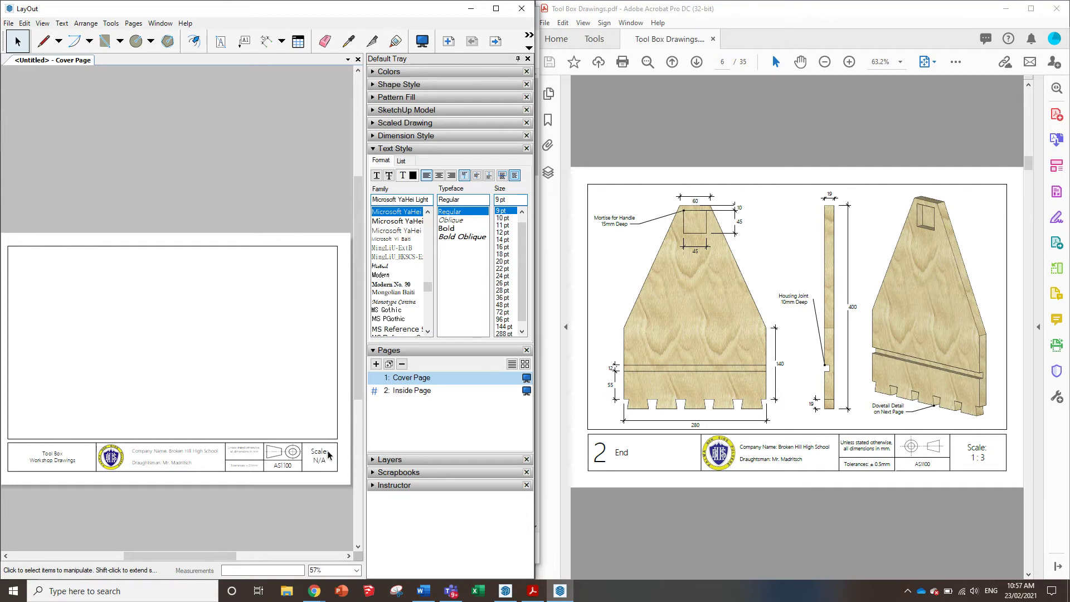
scroll(868, 424, up, 2)
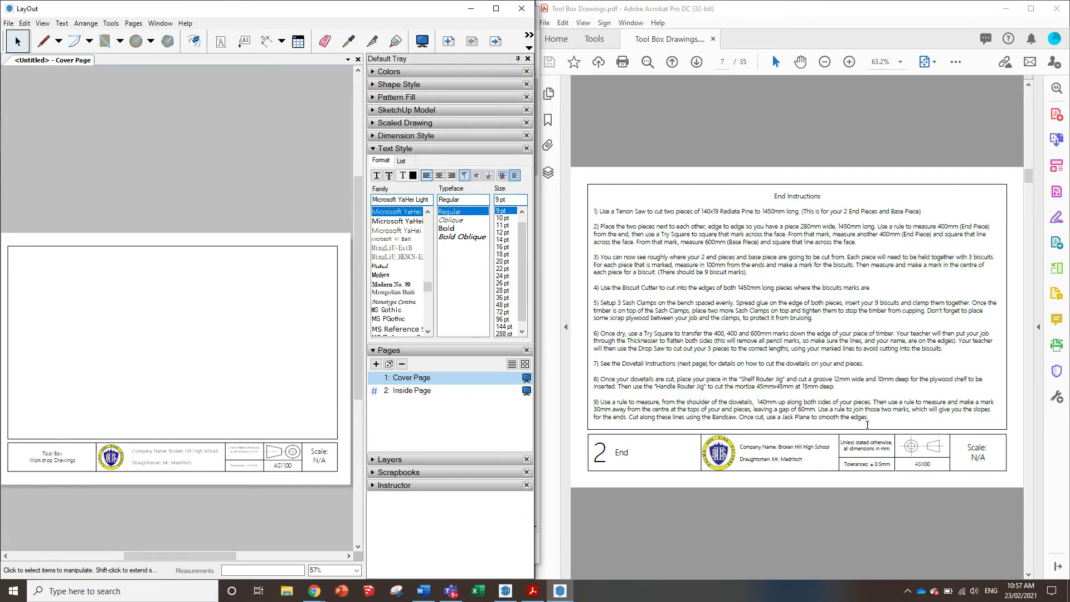
scroll(626, 449, down, 2)
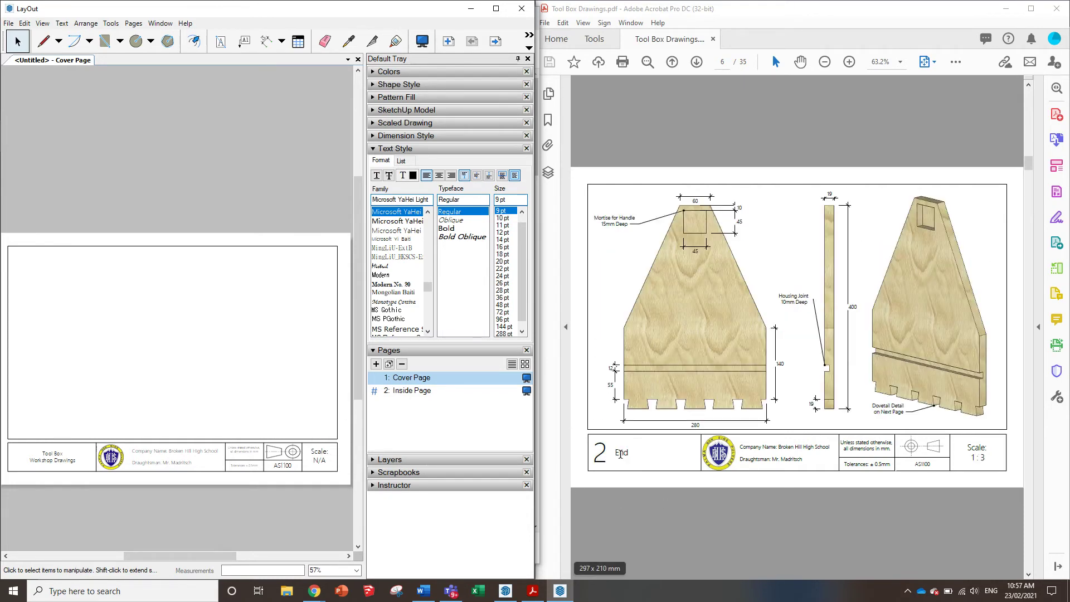
scroll(621, 453, down, 4)
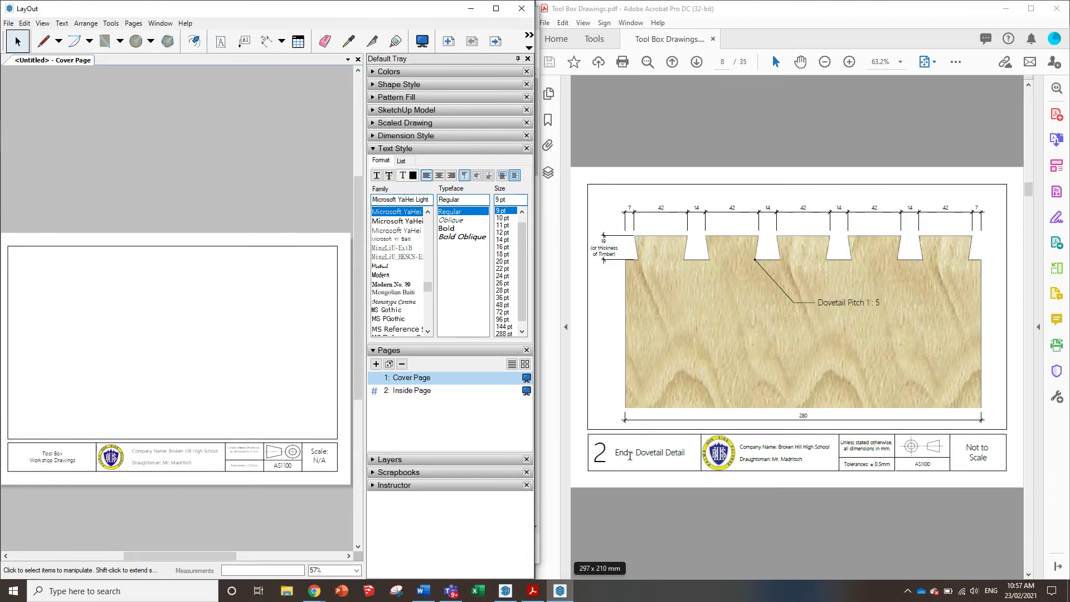
scroll(761, 477, down, 5)
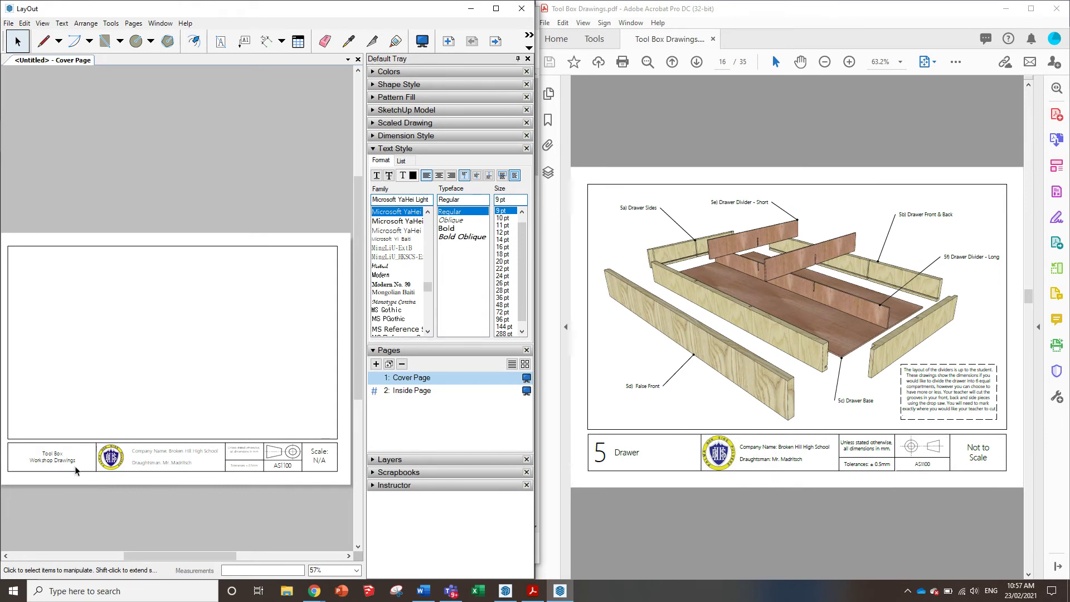
- Try to move the Cover Page title block, except its title and scale texts, to the On Every Inside Page layer
drag(6, 488, 344, 439)
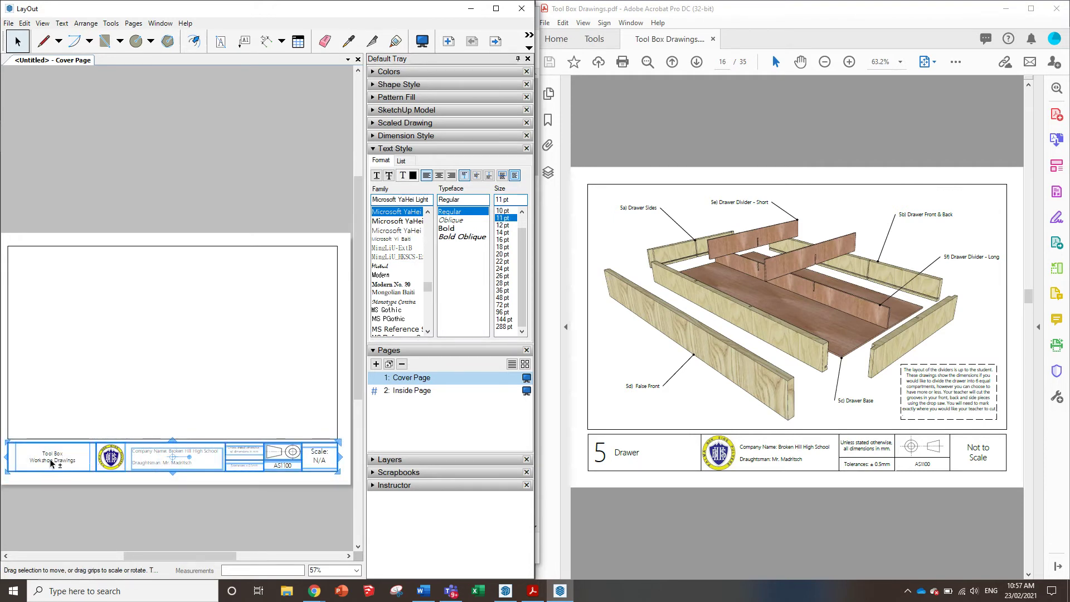
right_click(303, 466)
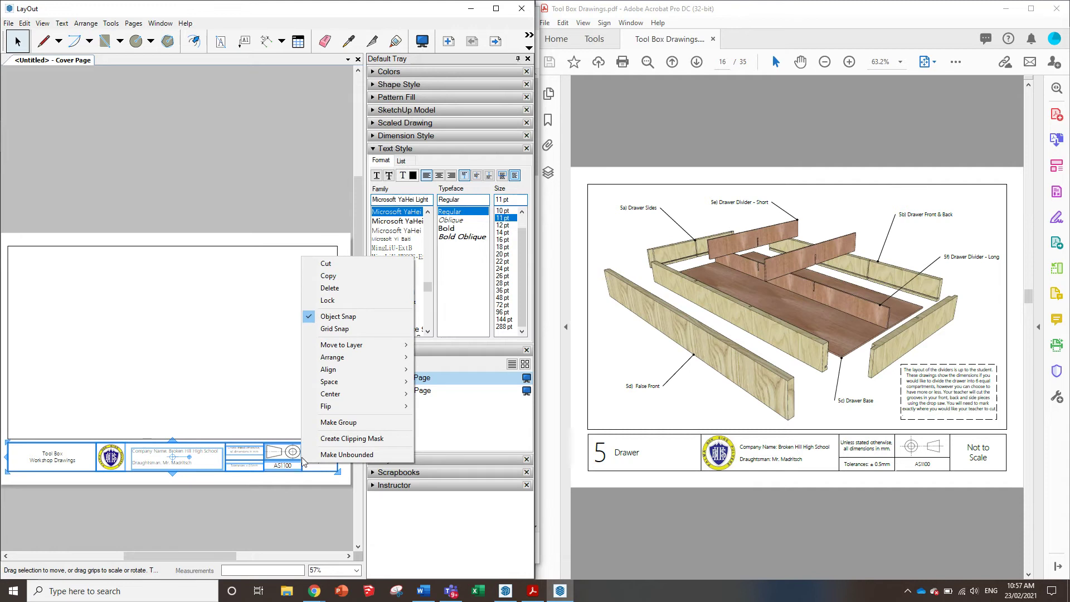
mouse_move(339, 347)
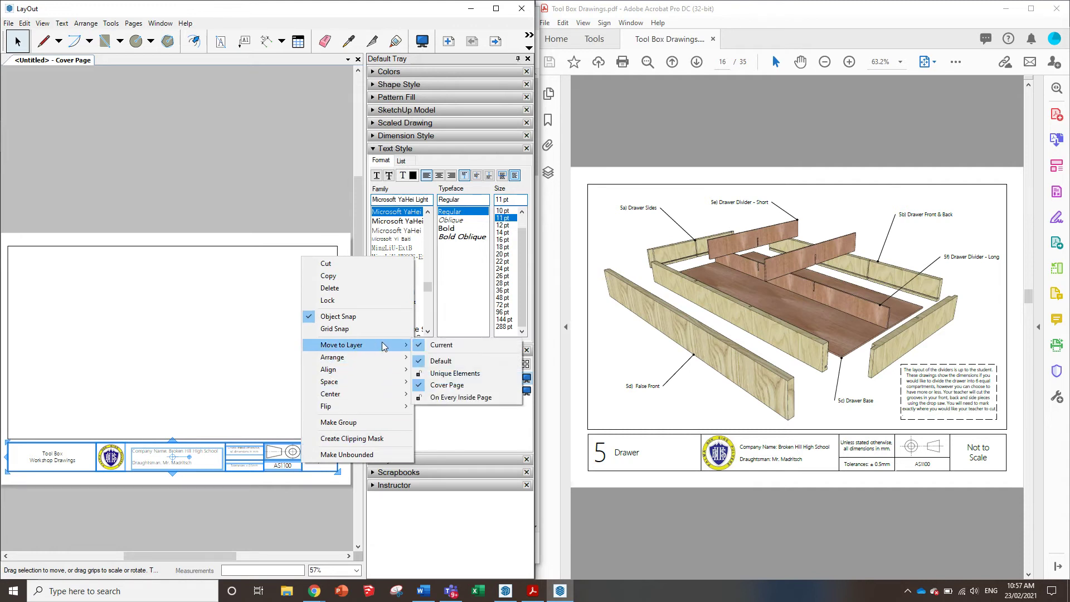
click(478, 399)
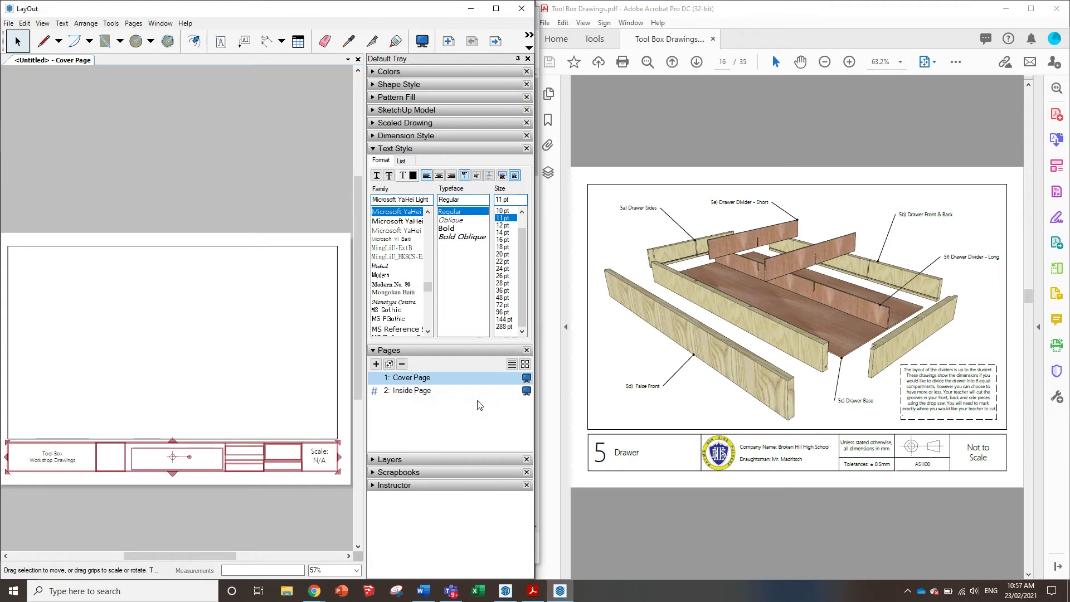
click(339, 426)
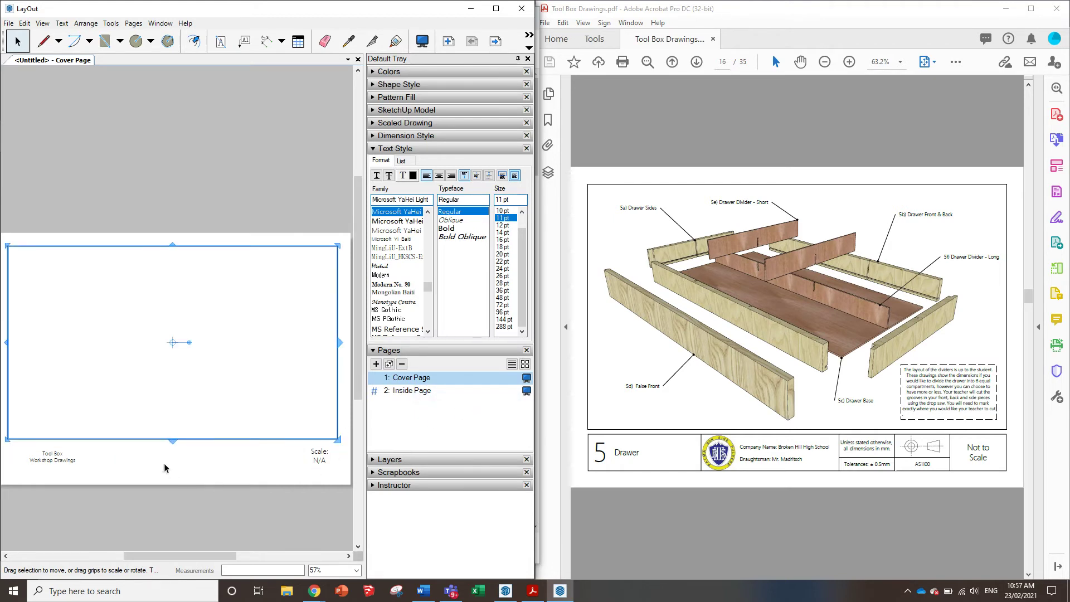
- Delete the template's original title block from the Inside Page, keeping the drawing border
click(412, 392)
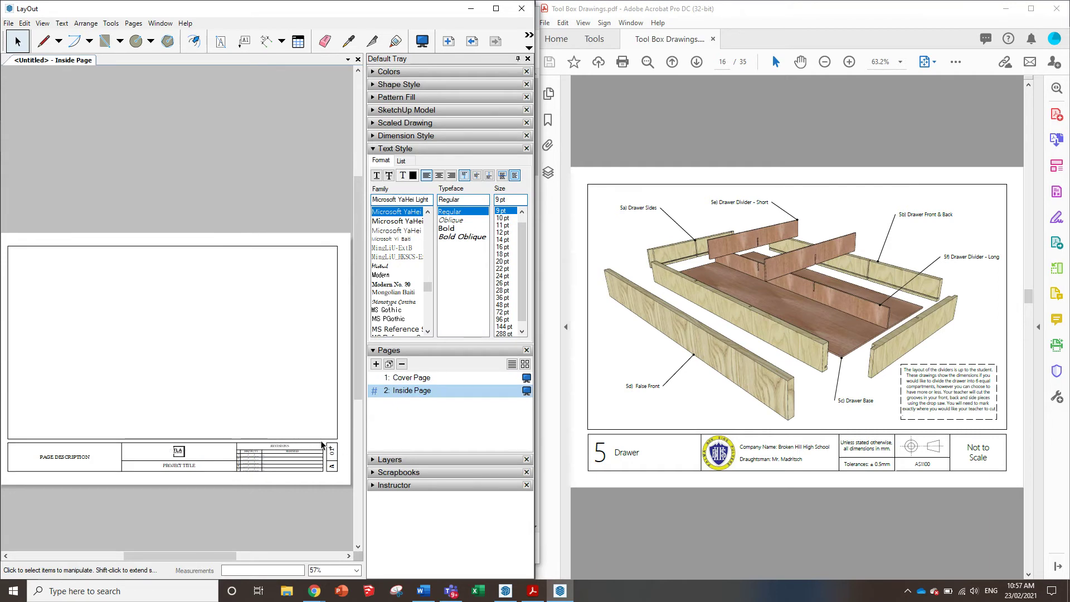
click(408, 379)
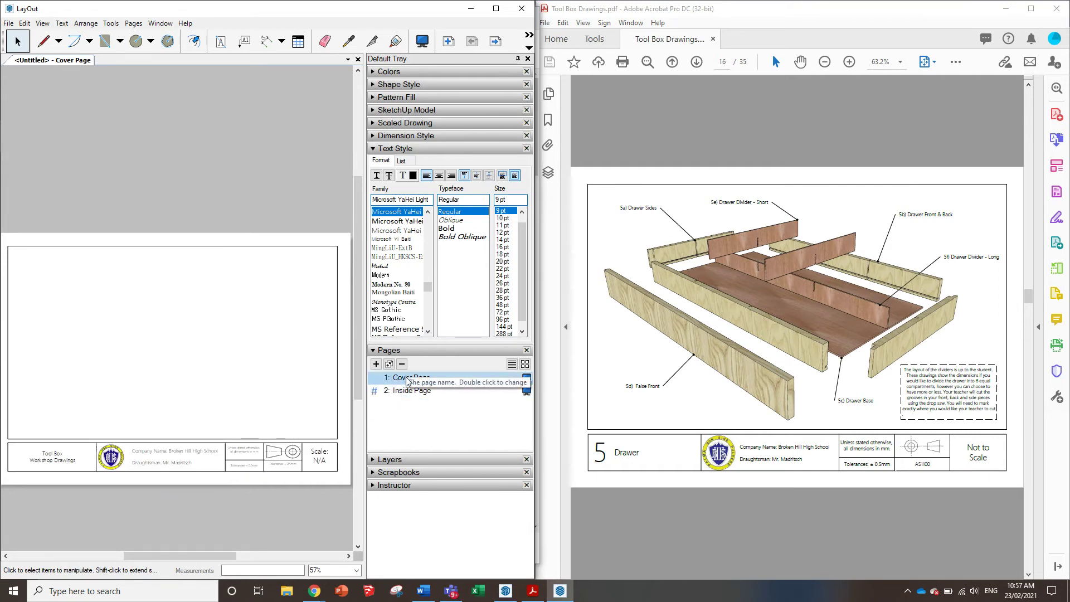
click(411, 393)
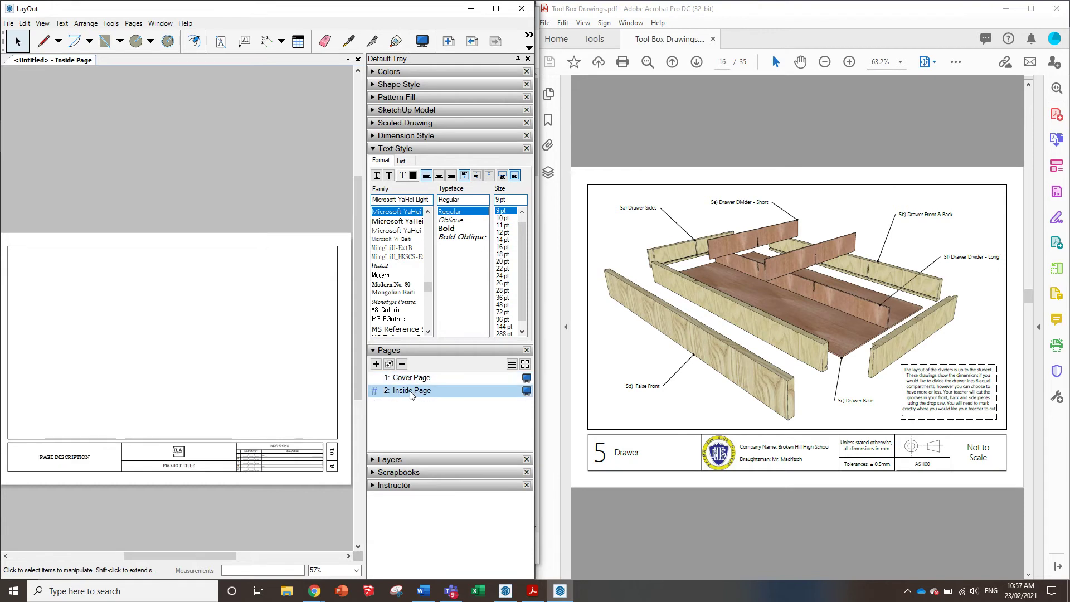
scroll(246, 401, down, 2)
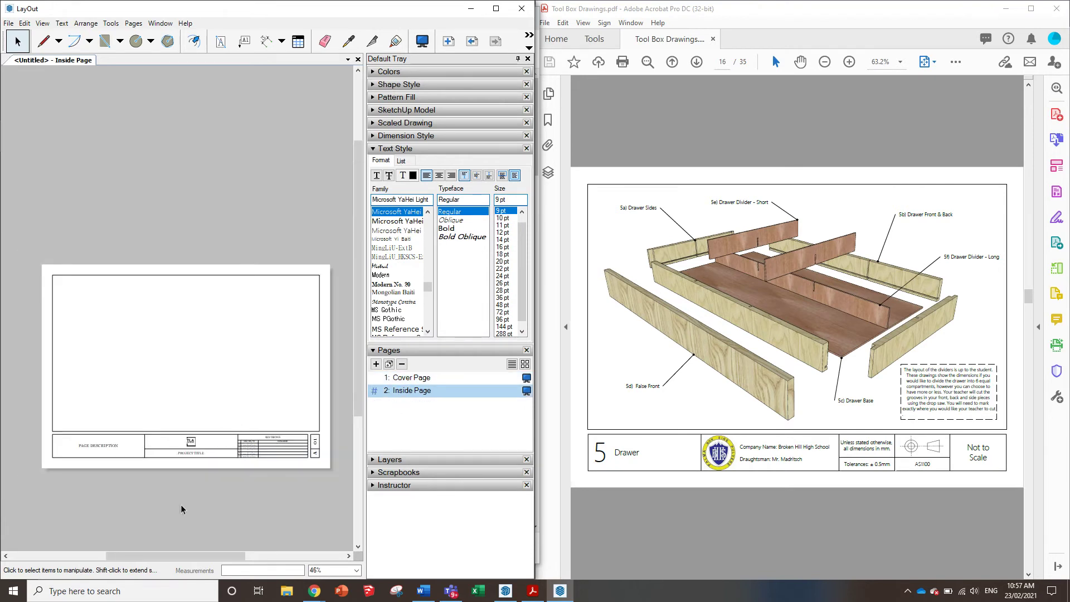
scroll(181, 504, up, 2)
scroll(81, 490, down, 1)
drag(39, 459, 195, 419)
drag(322, 427, 334, 426)
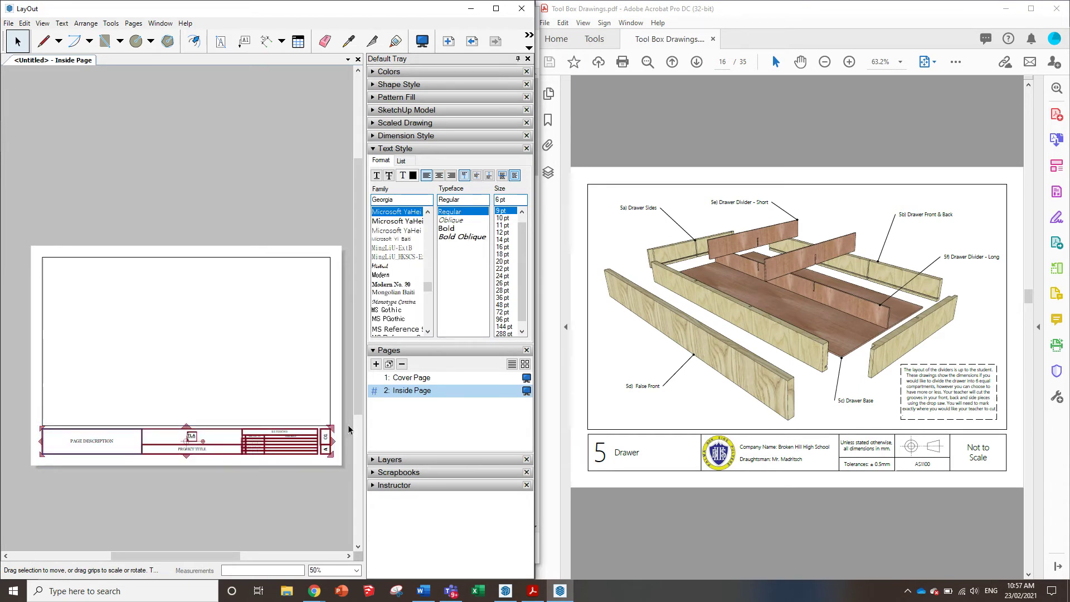
key(Delete)
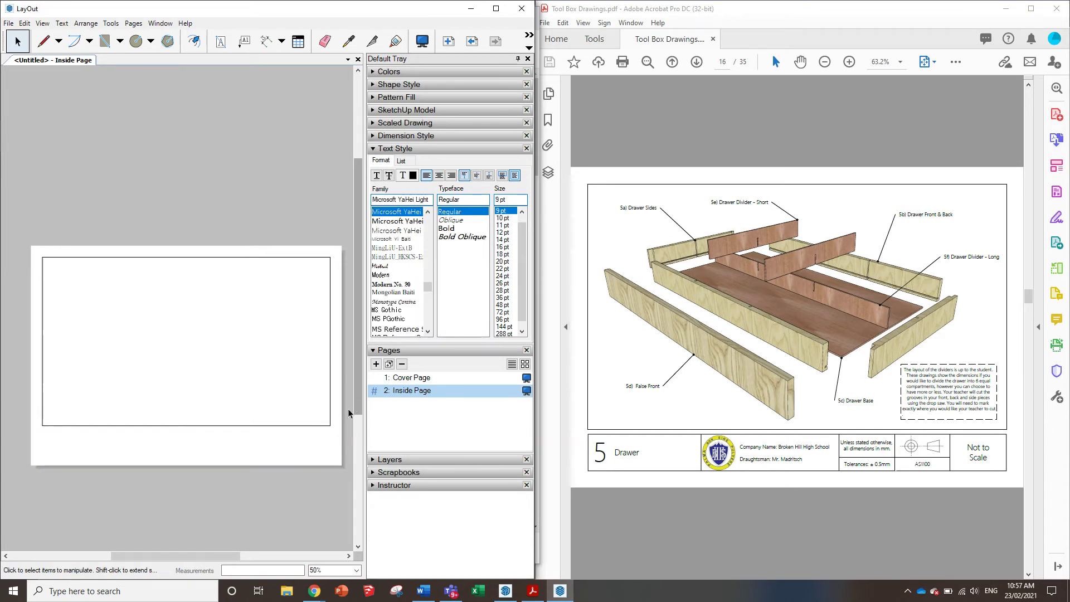
- Copy the entire customised title block from the Cover Page and paste it onto the Inside Page
click(407, 378)
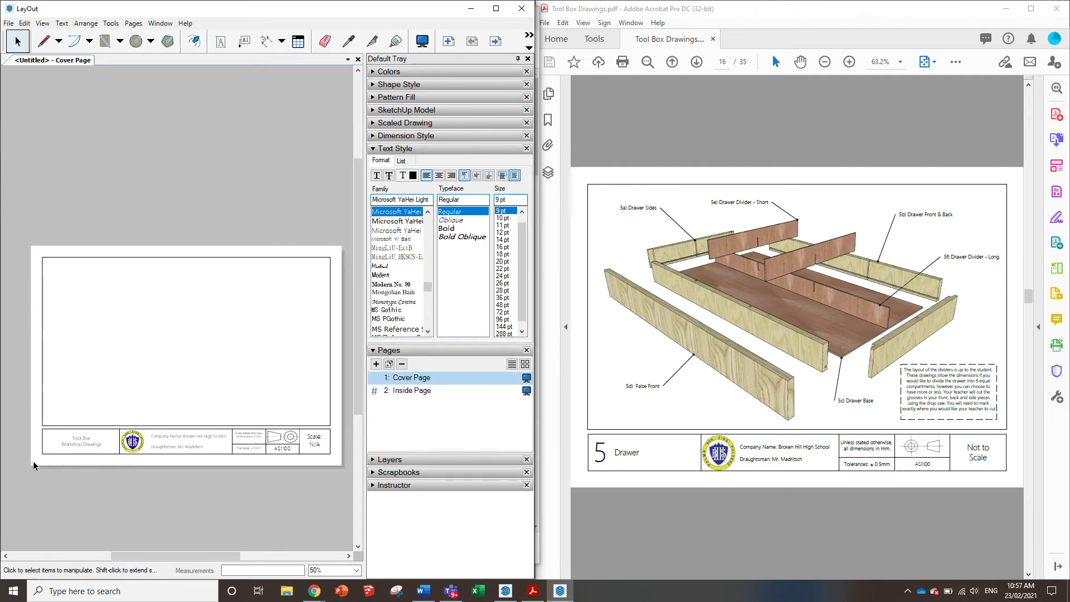
drag(33, 464, 339, 428)
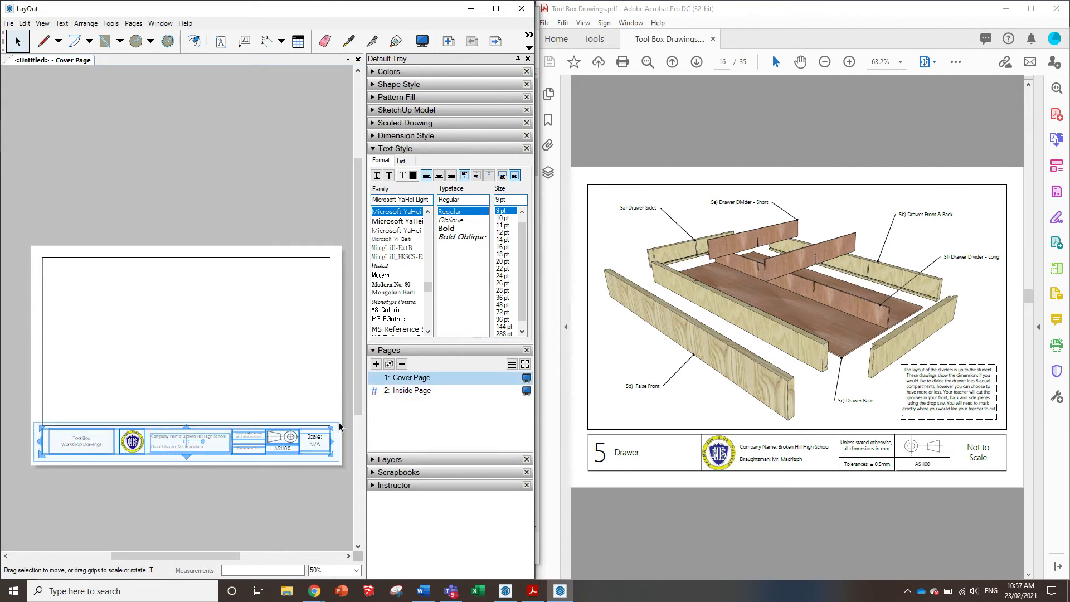
click(401, 391)
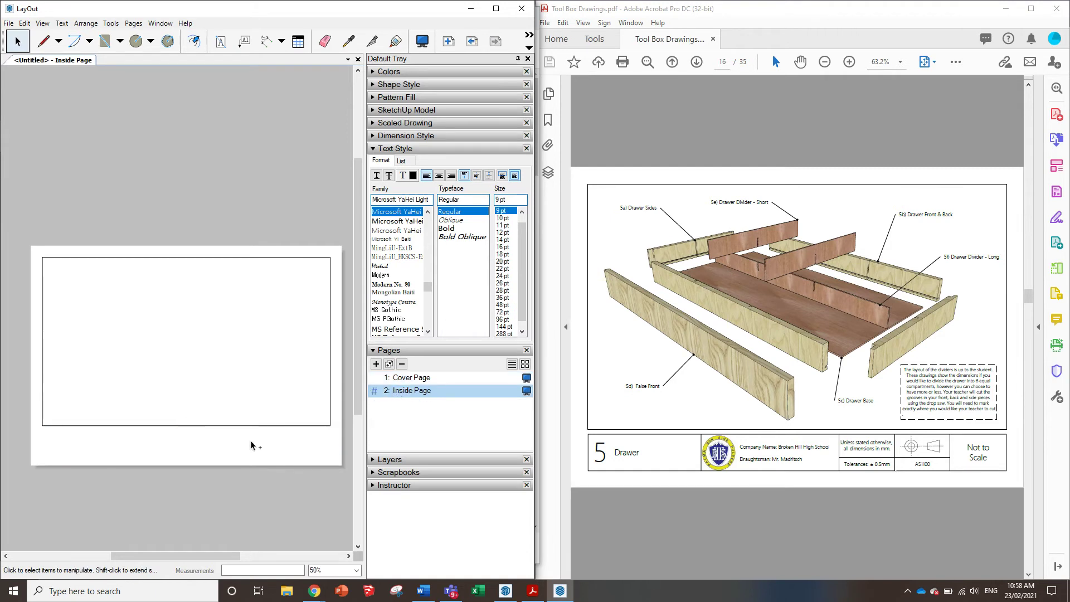
key(ctrl+v)
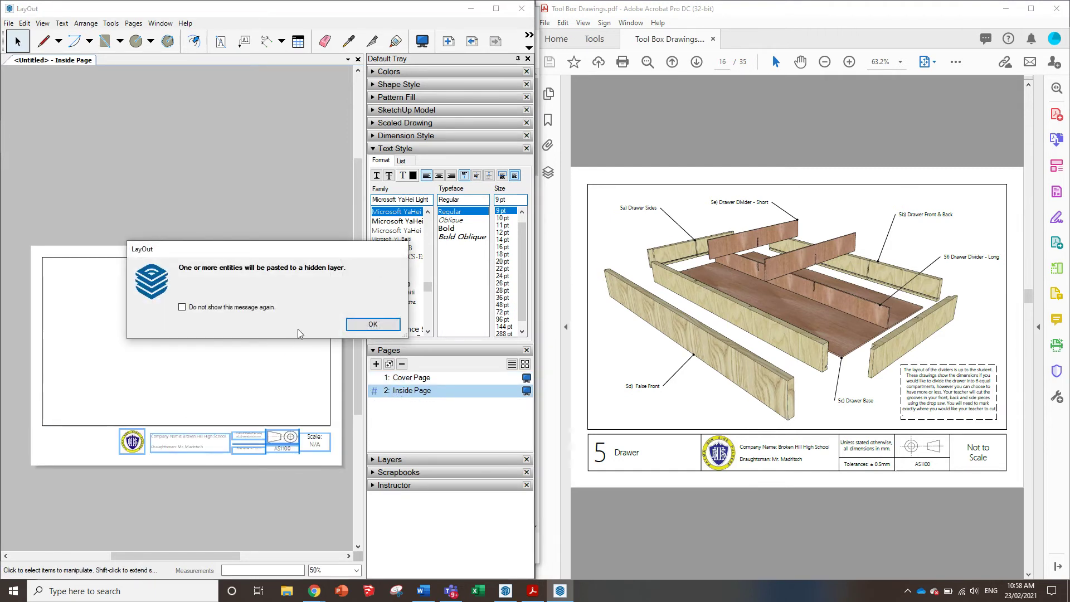
click(373, 325)
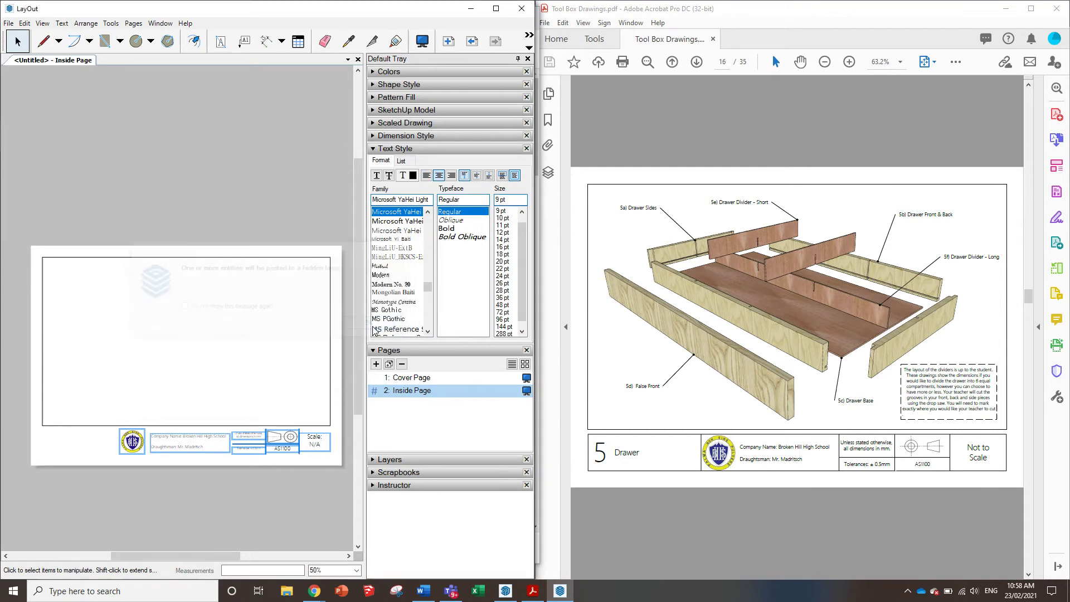
right_click(88, 460)
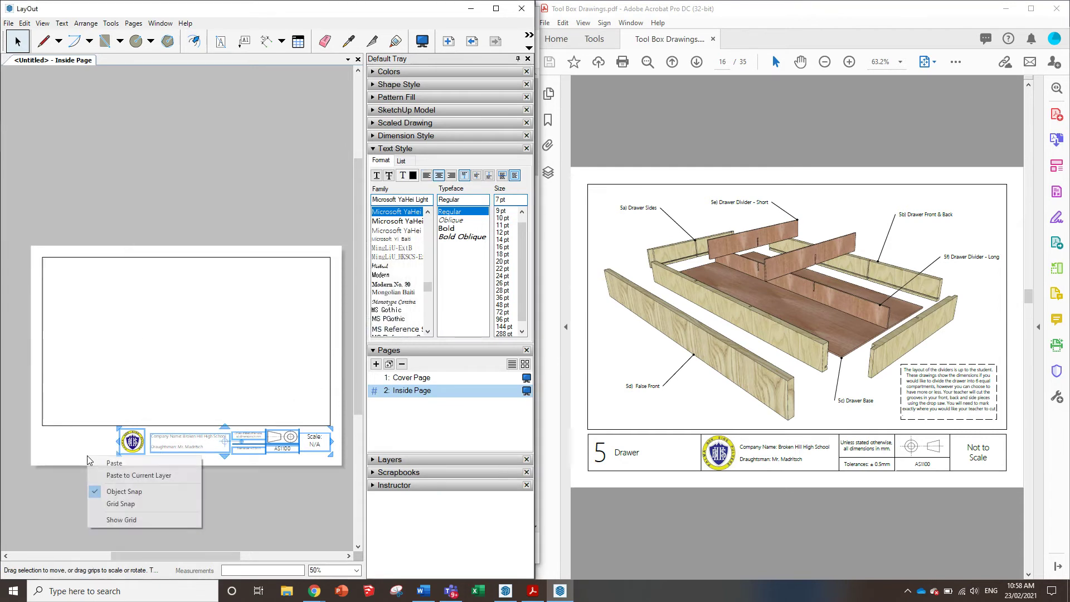
click(41, 23)
click(42, 22)
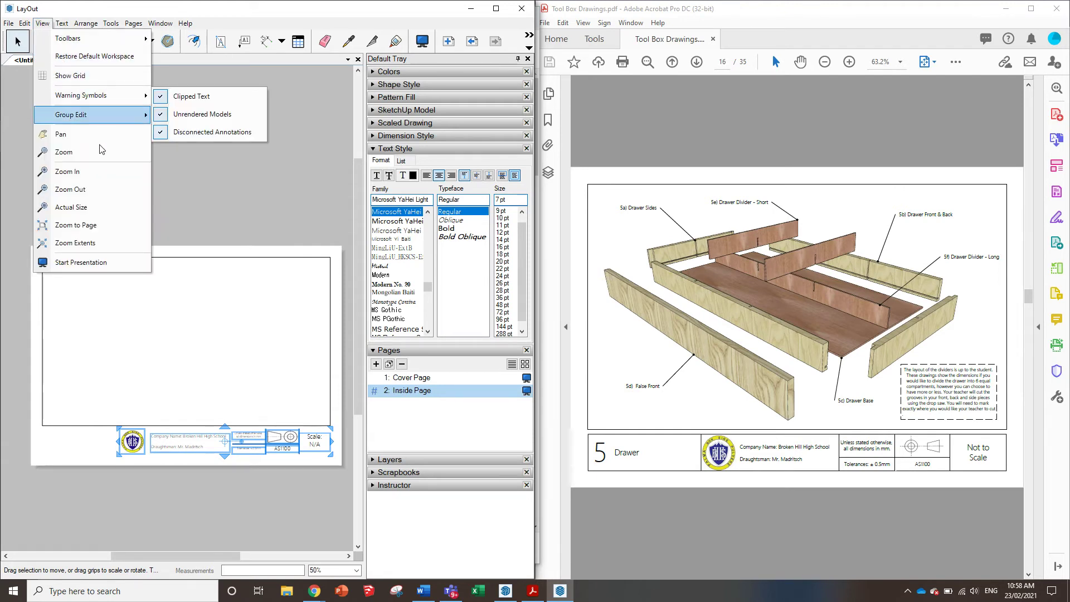
mouse_move(94, 43)
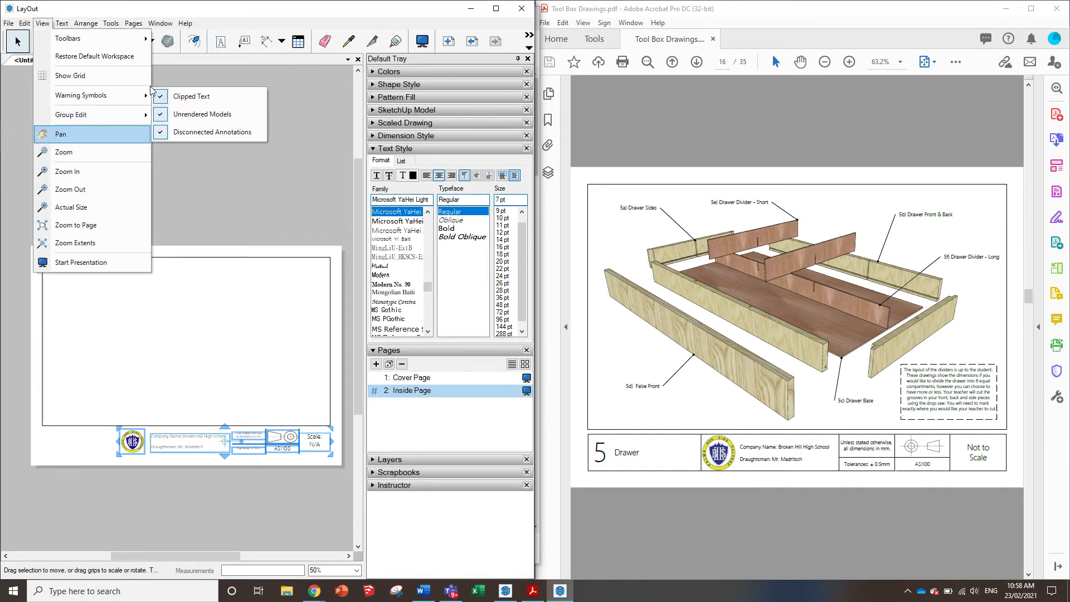
click(310, 212)
- Turn on the Cover Page layer's visibility for the Inside Page
scroll(263, 440, up, 5)
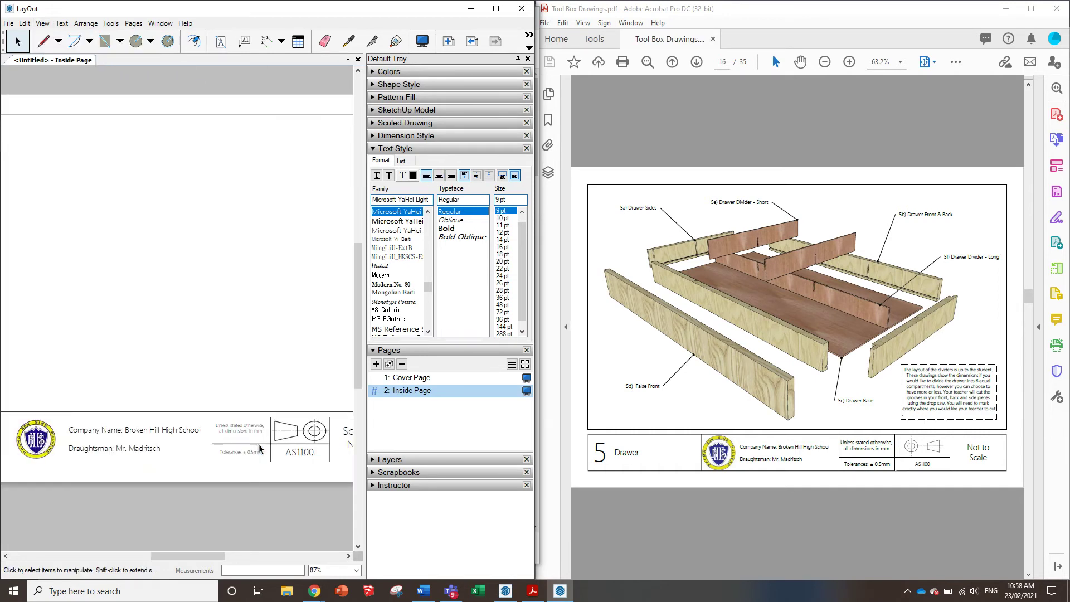
click(376, 463)
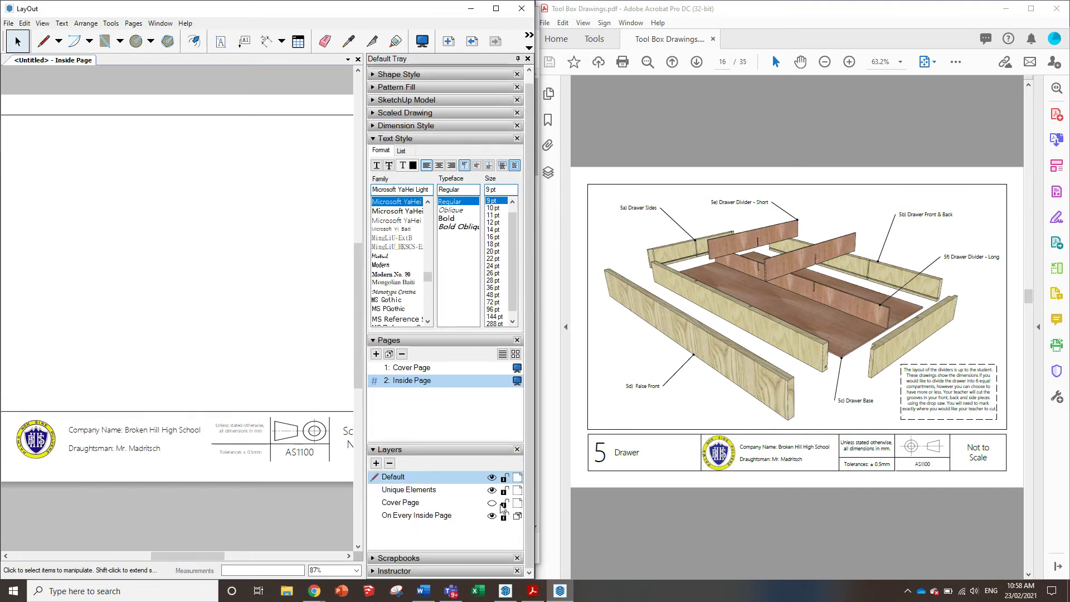
click(492, 503)
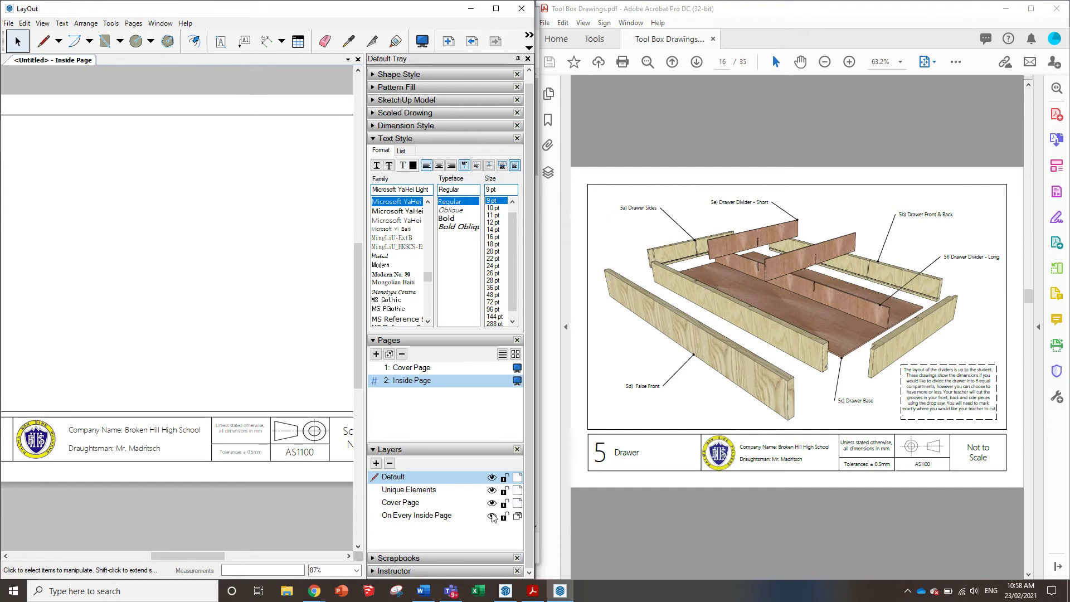
scroll(195, 486, down, 3)
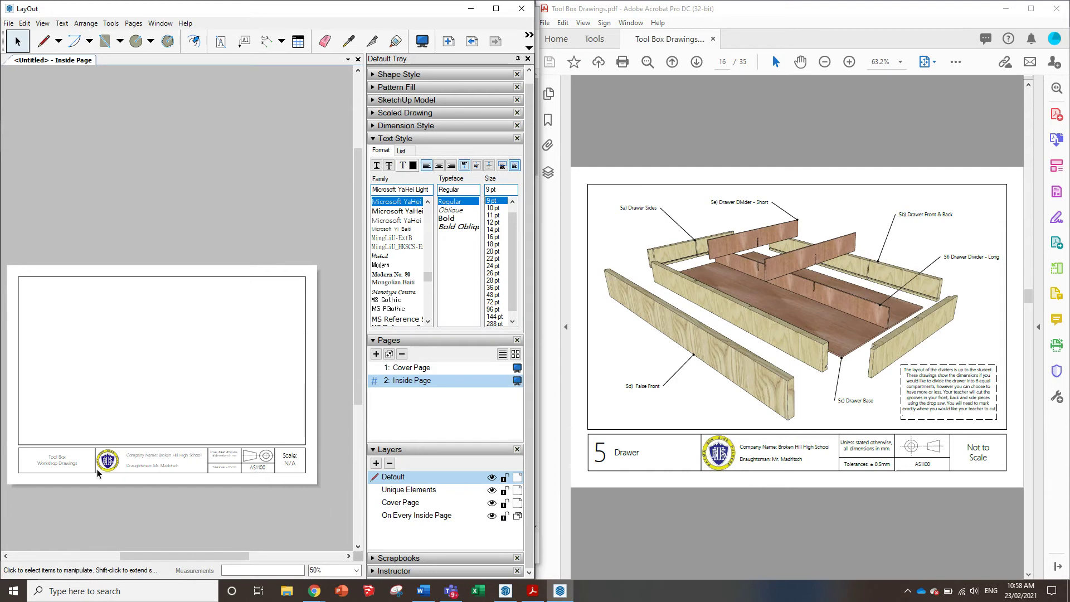
click(373, 449)
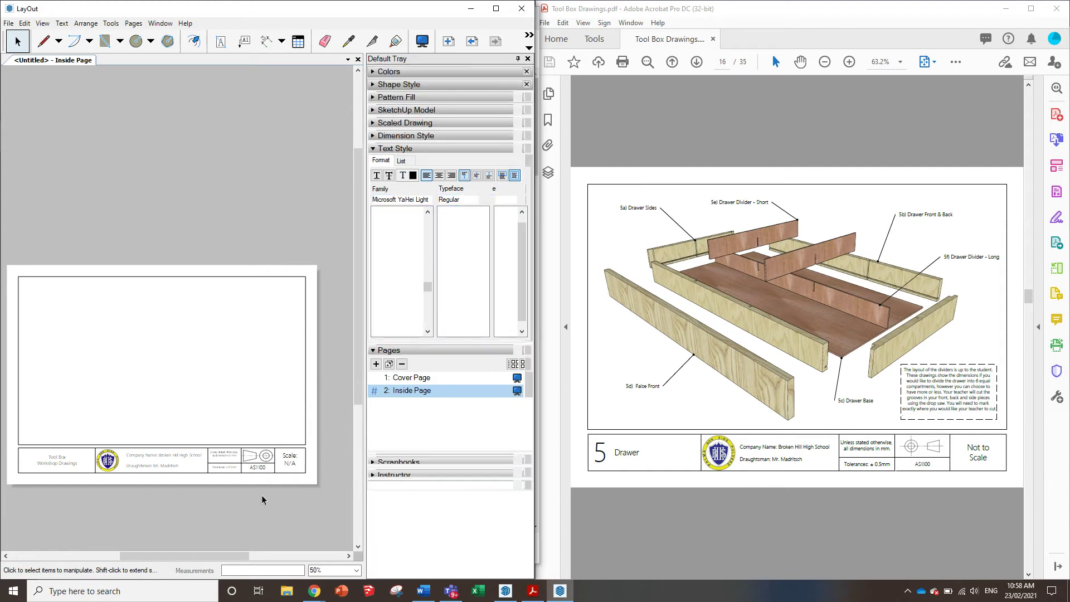
- Try to move all the pasted title block elements on the Inside Page to the On Every Inside Page layer
scroll(136, 521, up, 1)
scroll(160, 517, down, 1)
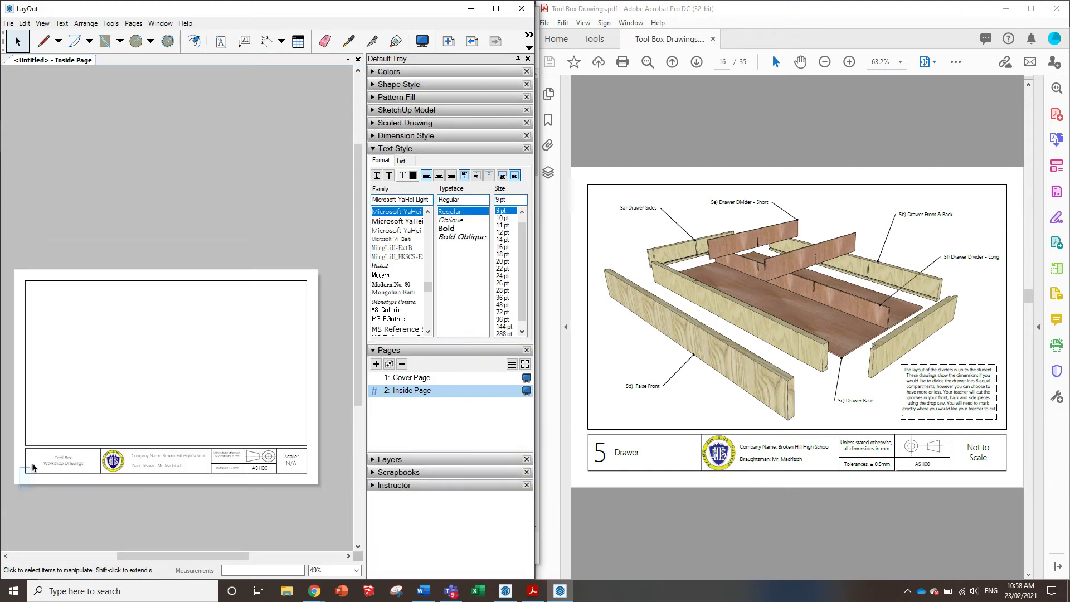
drag(32, 467, 318, 446)
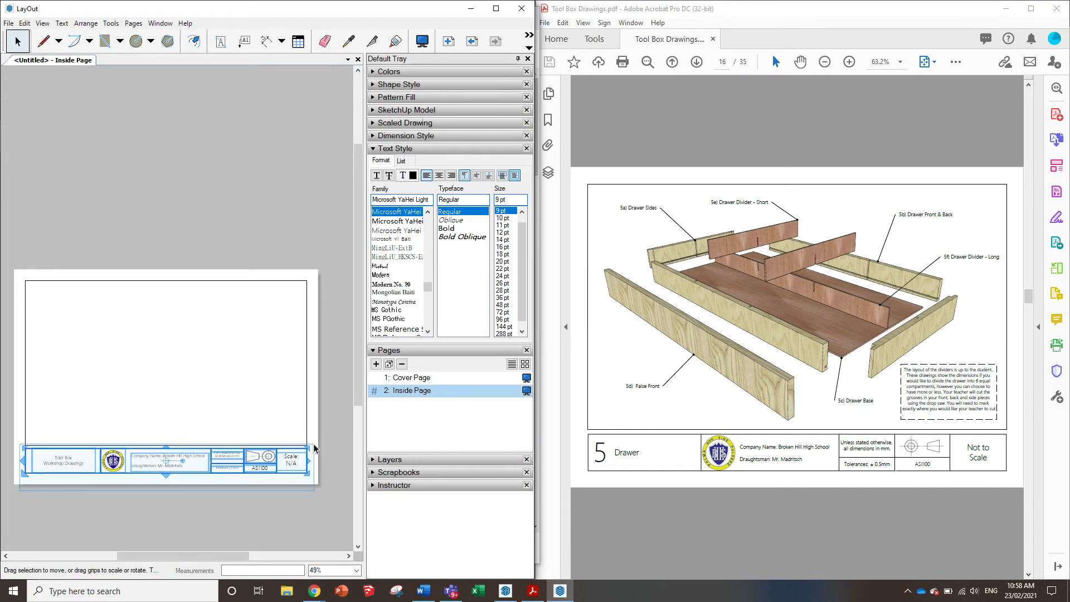
right_click(296, 462)
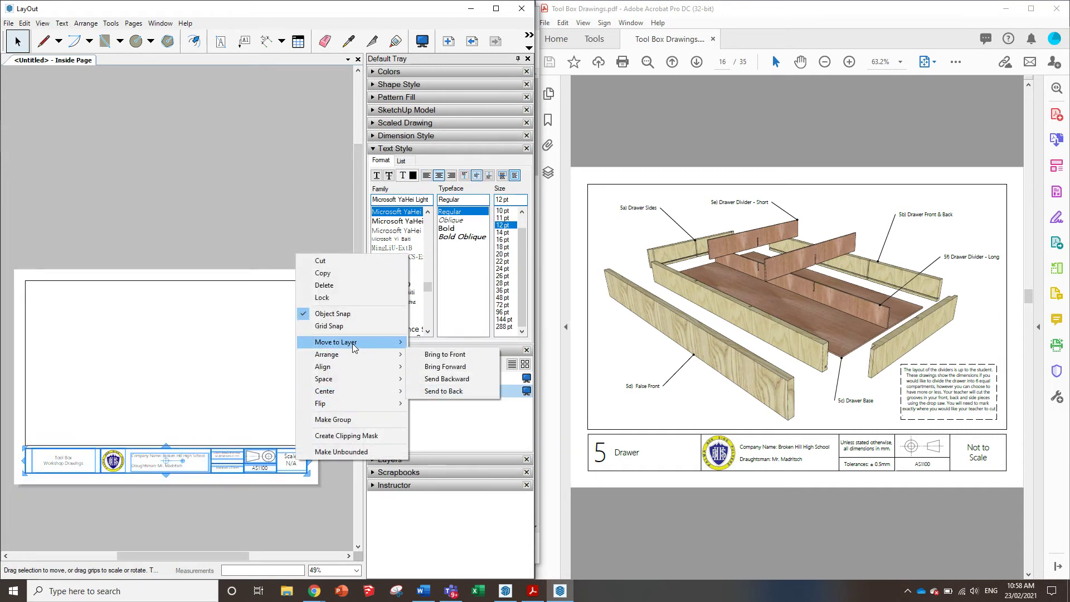
mouse_move(355, 344)
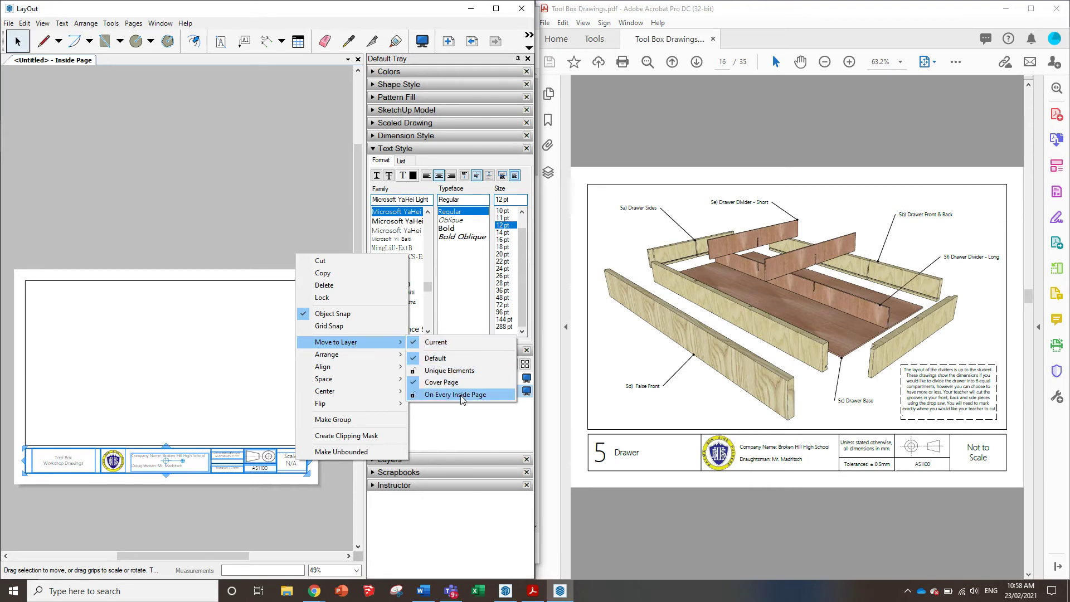
click(441, 396)
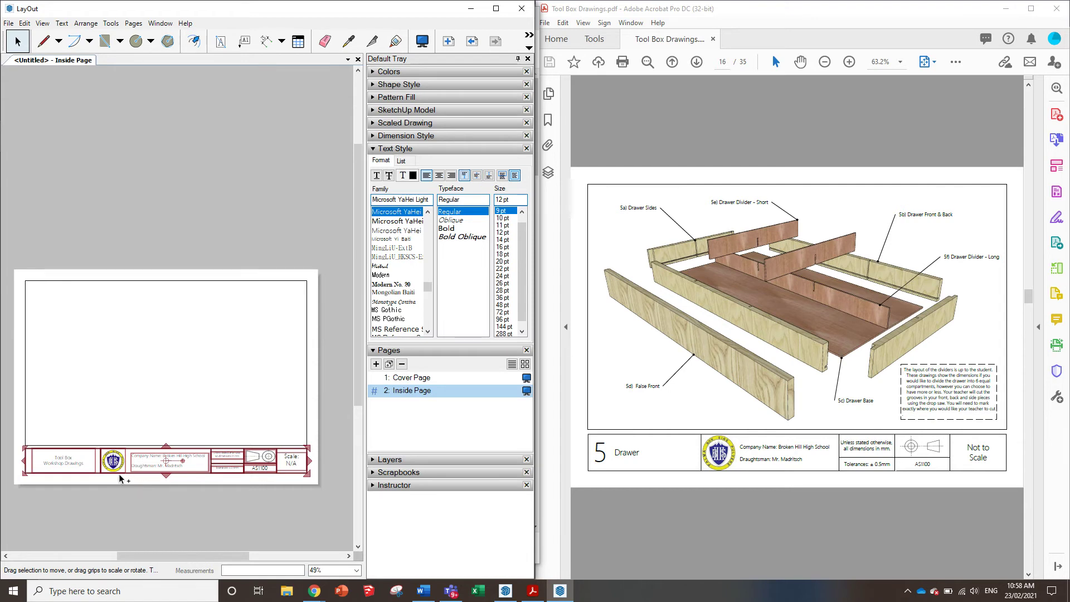
click(66, 463)
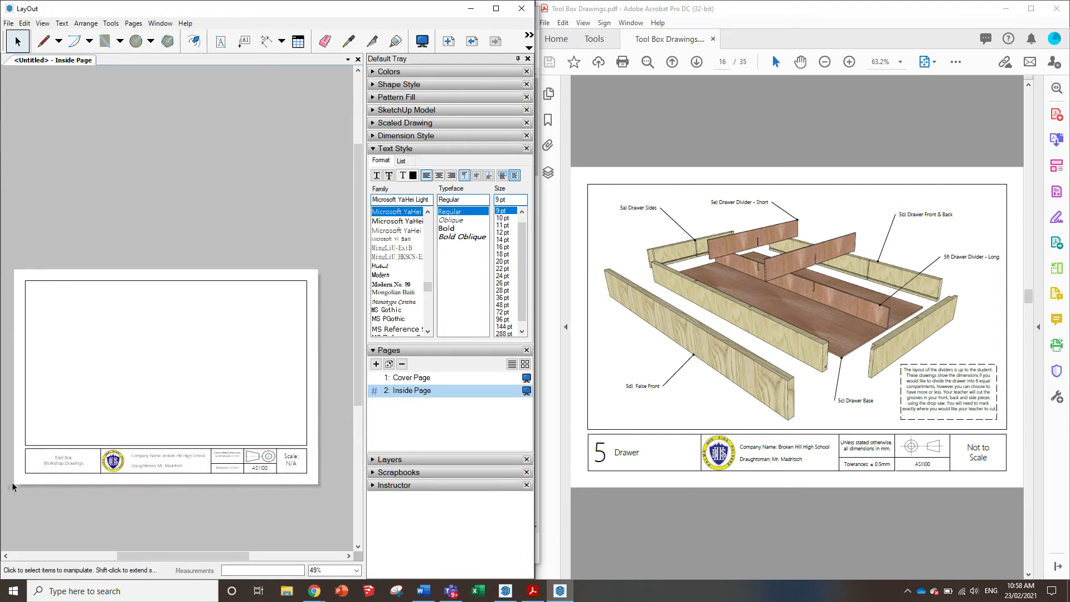
- Move the Inside Page title block elements, except the Tool Box Workshop Drawings title and the Scale text, to the On Every Inside Page layer
drag(8, 489, 96, 449)
drag(312, 440, 312, 440)
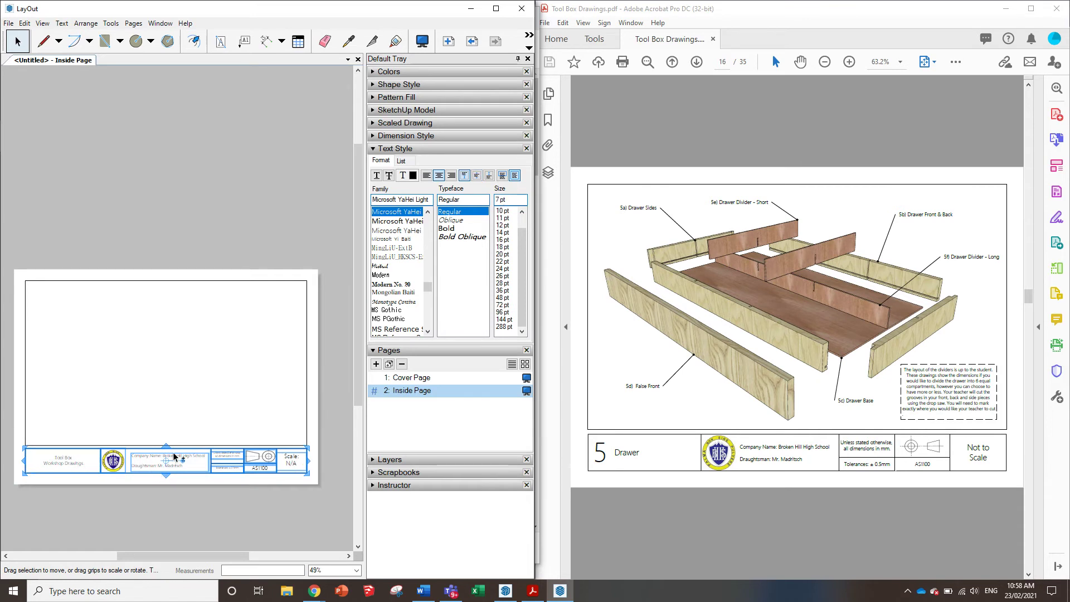
right_click(68, 456)
click(13, 490)
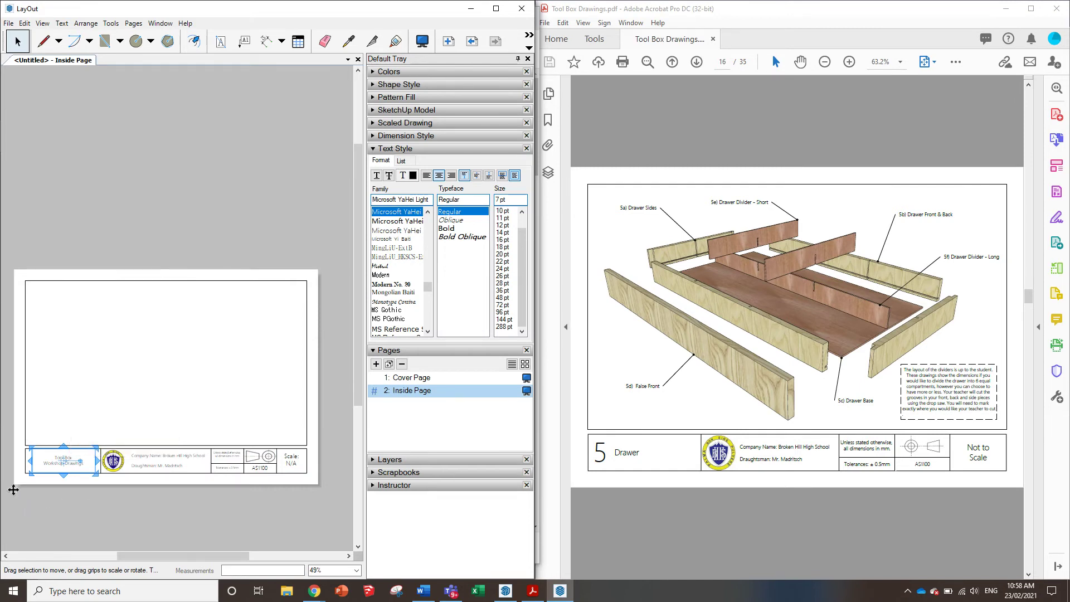
drag(151, 438, 16, 489)
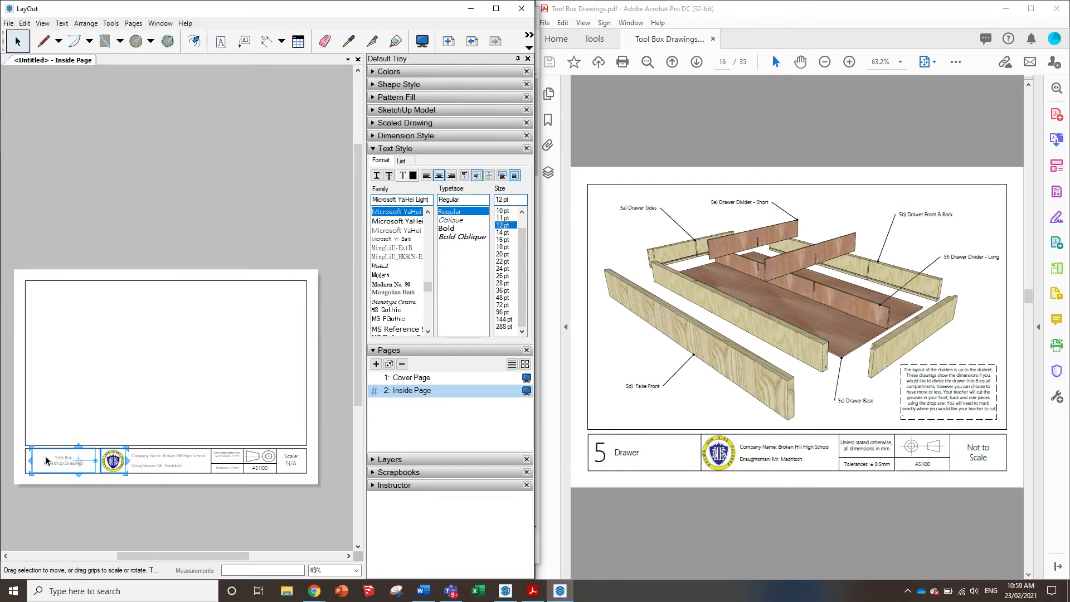
drag(20, 436, 309, 454)
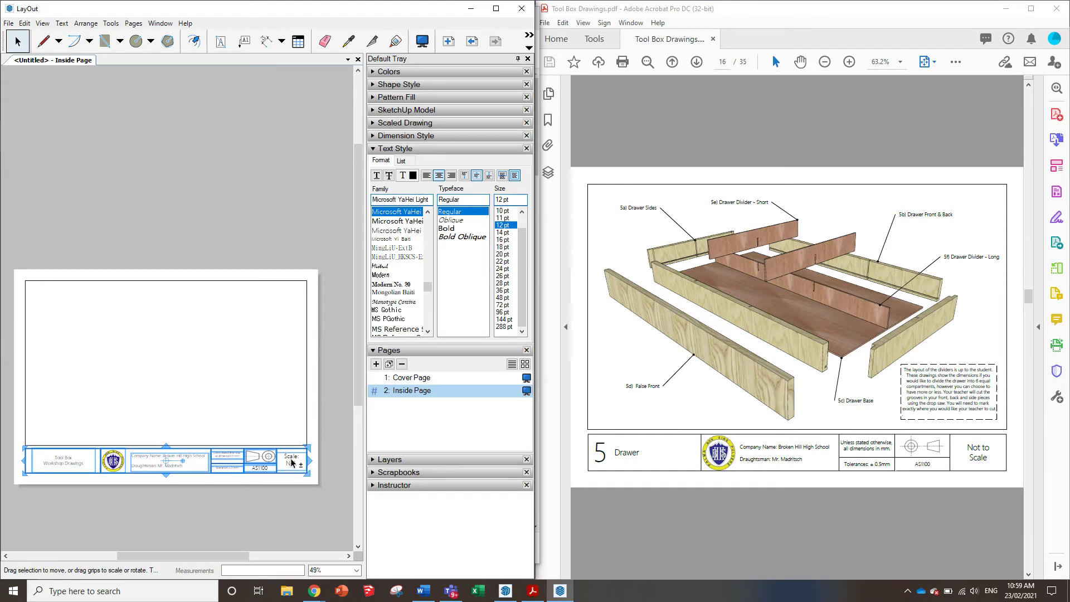
click(72, 460)
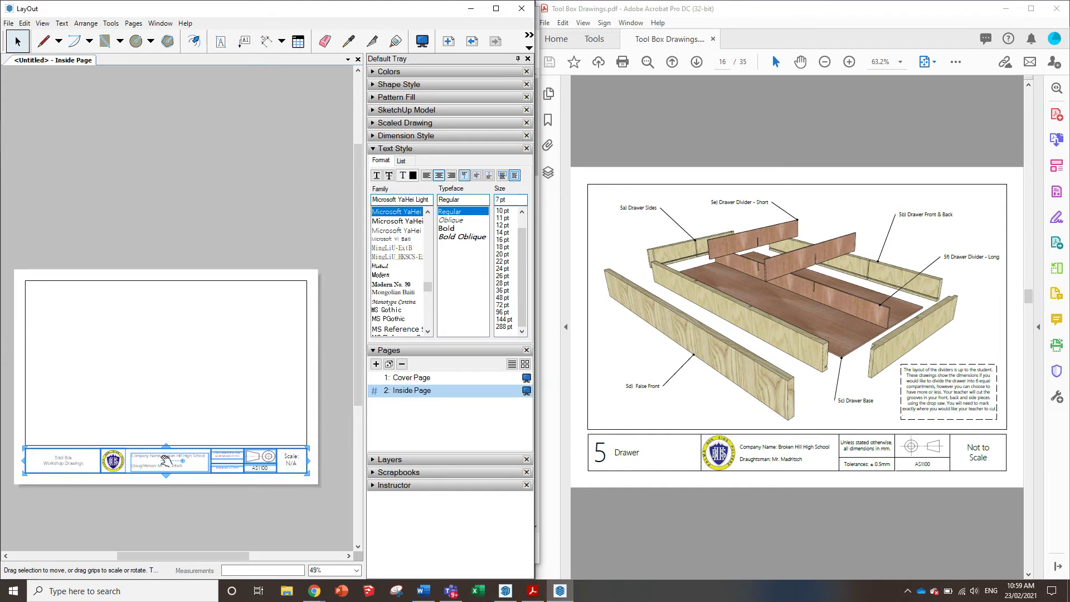
right_click(222, 456)
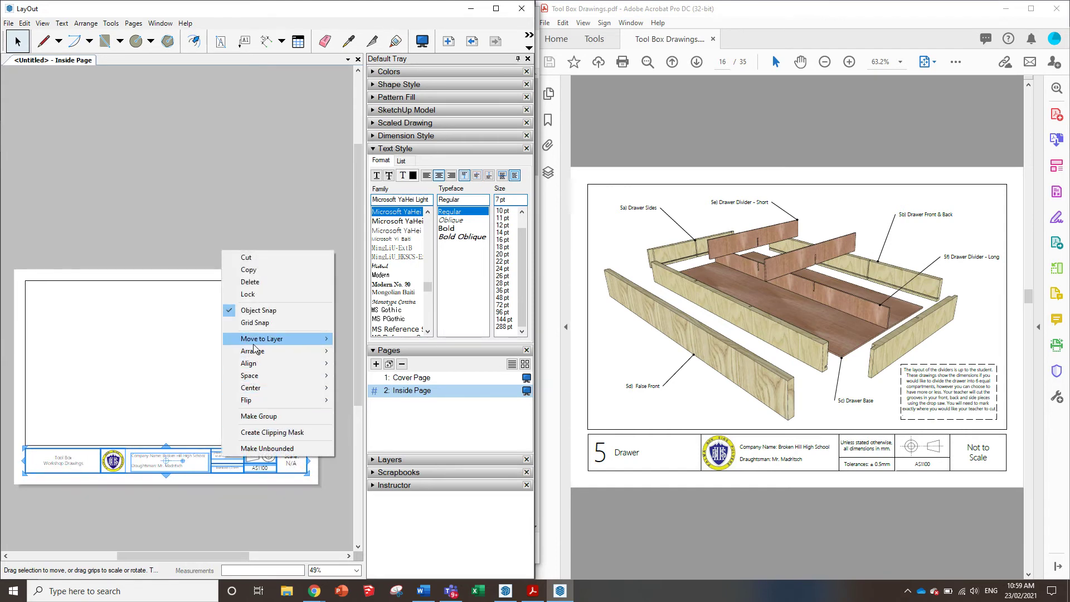
mouse_move(256, 340)
click(357, 393)
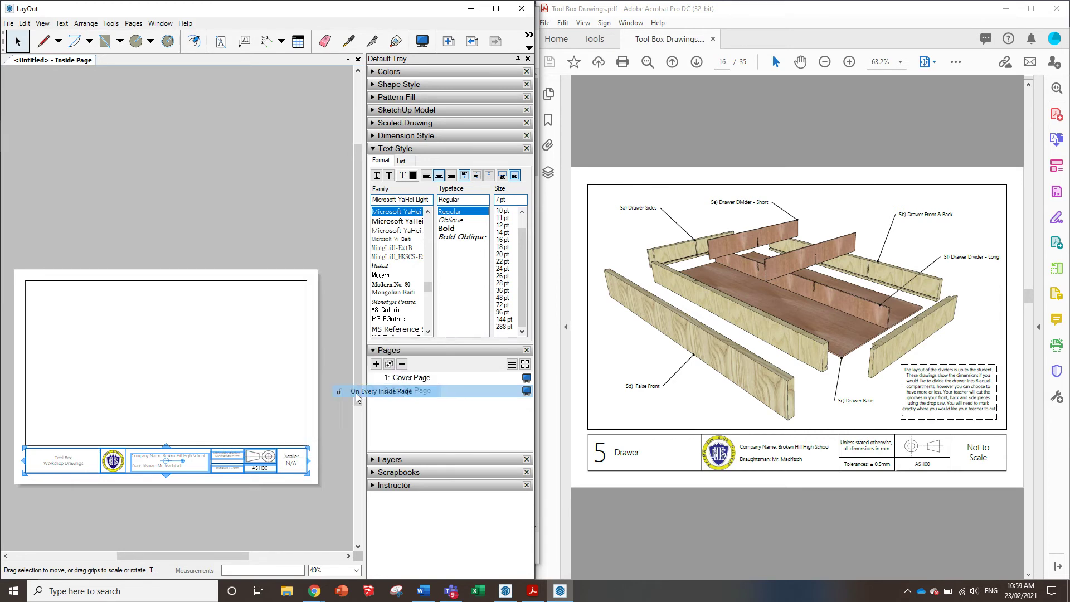
- Add two new pages following the Inside Page
click(376, 364)
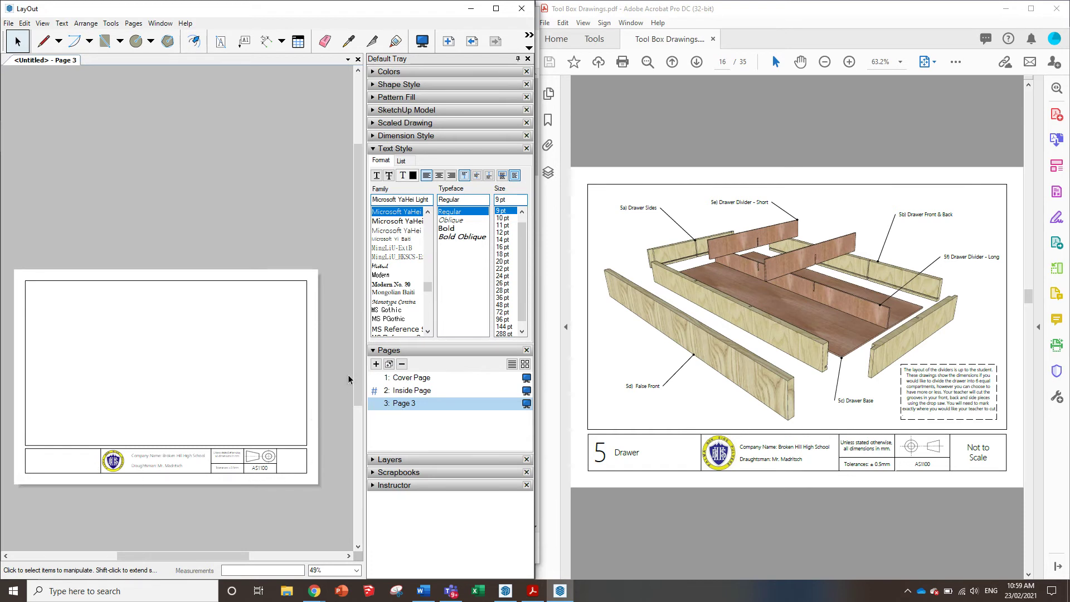
click(377, 364)
- Compare the title blocks on the Cover Page, Inside Page, Page 3 and Page 4
click(400, 392)
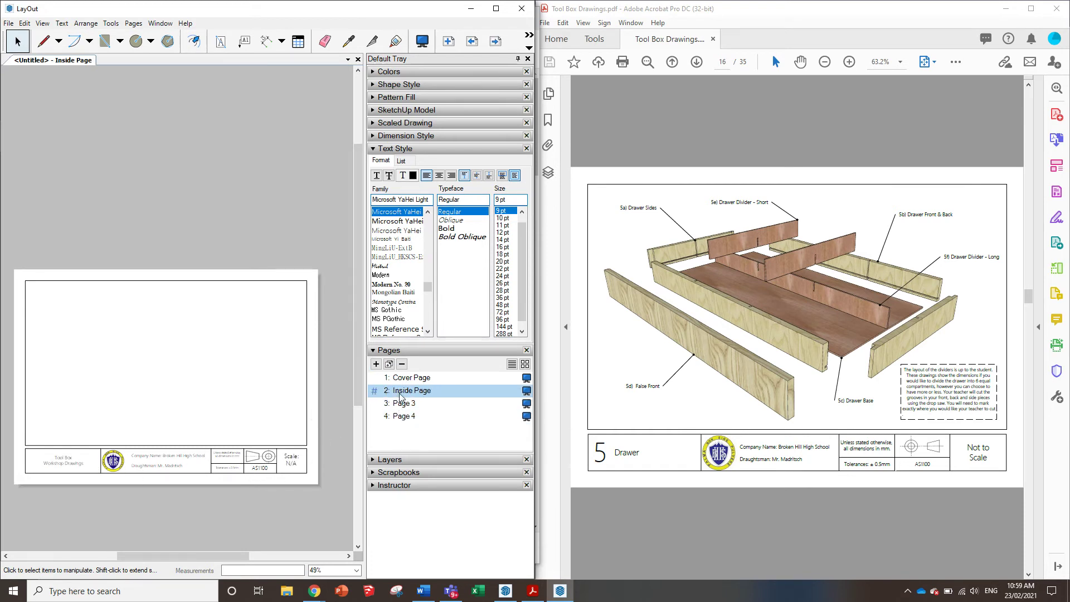
click(404, 404)
click(403, 417)
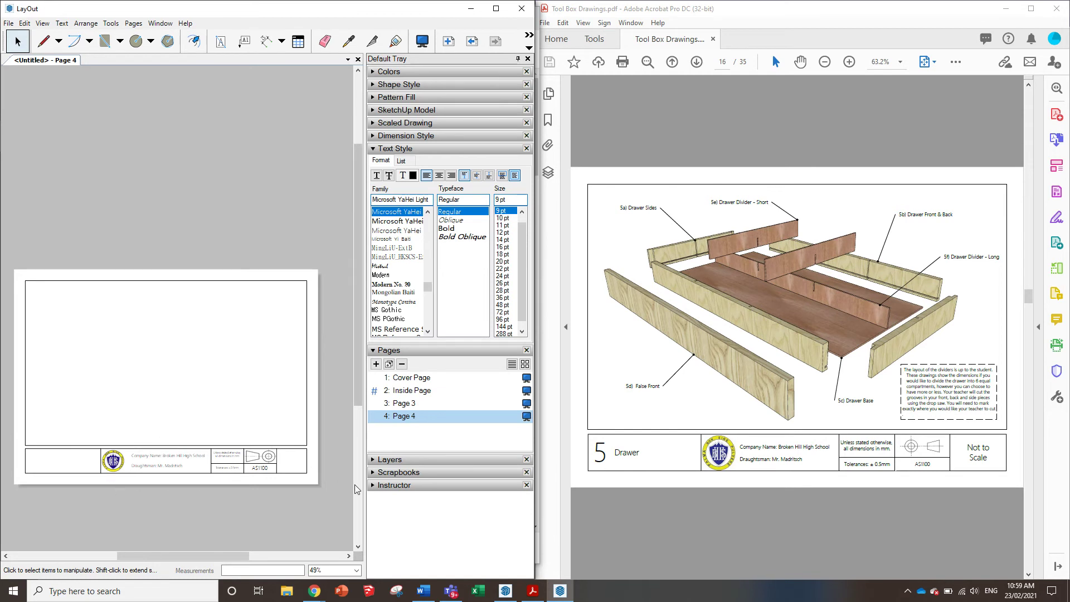
click(407, 406)
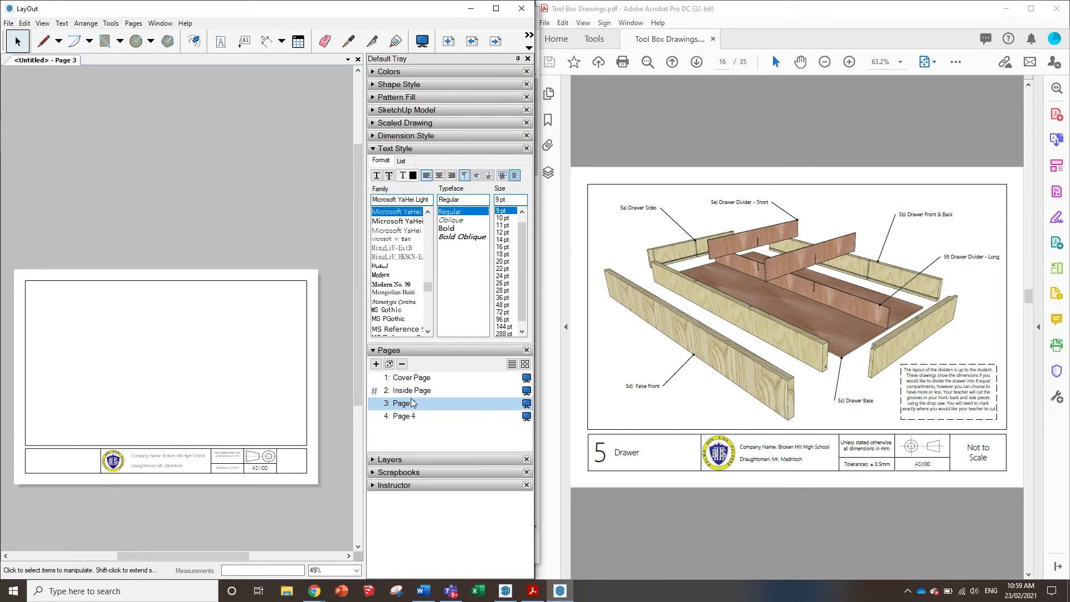
click(410, 392)
click(403, 377)
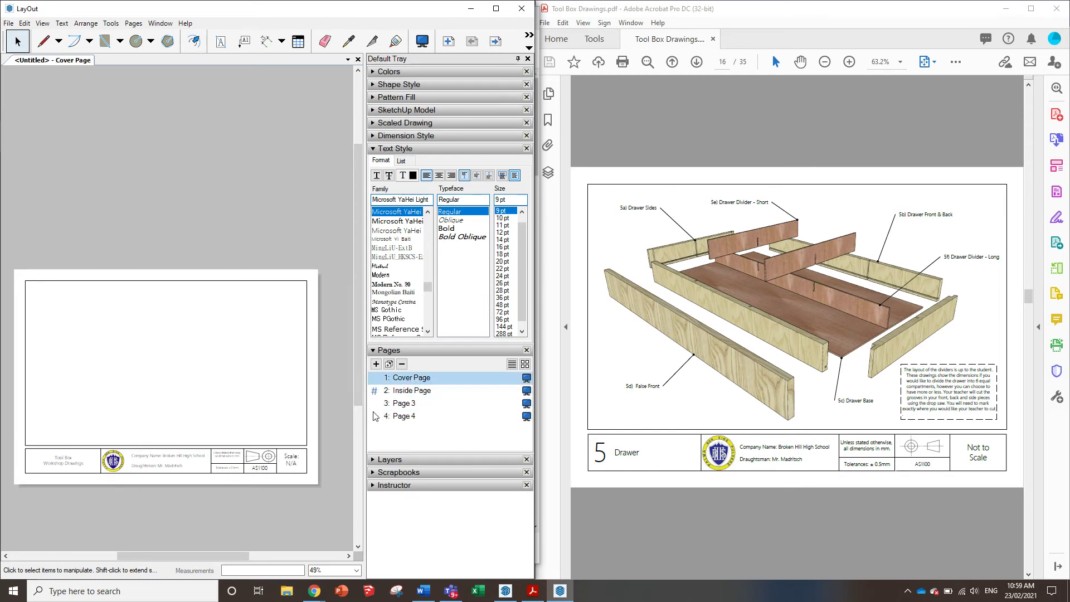
click(421, 391)
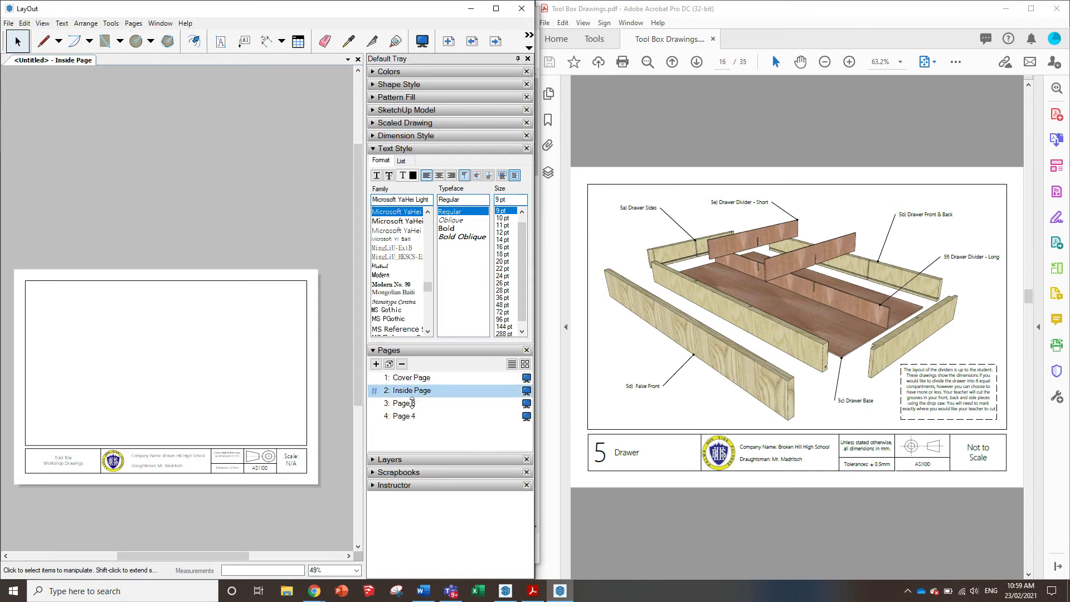
click(412, 403)
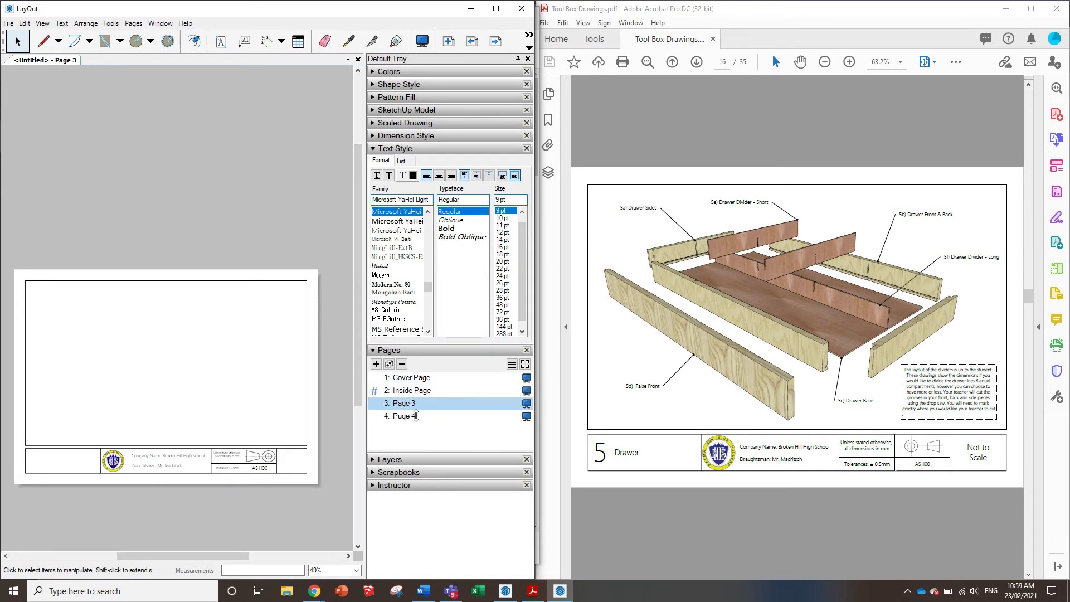
click(416, 416)
click(413, 391)
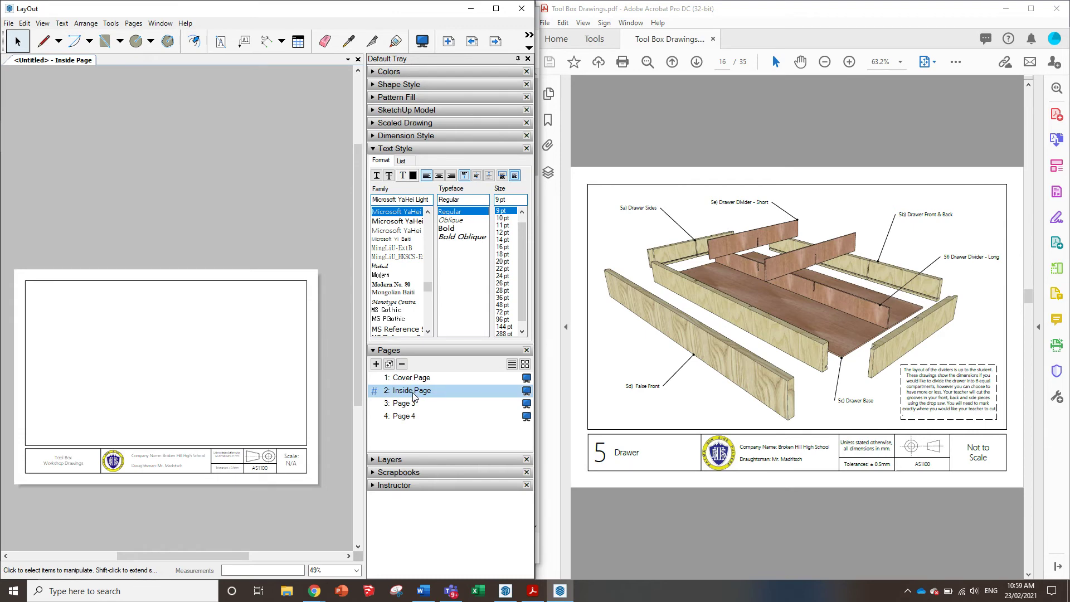
- Draw a four-column, 17-row table along the right side of the Inside Page border, following the PDF's Tool Box Components page
scroll(633, 355, up, 8)
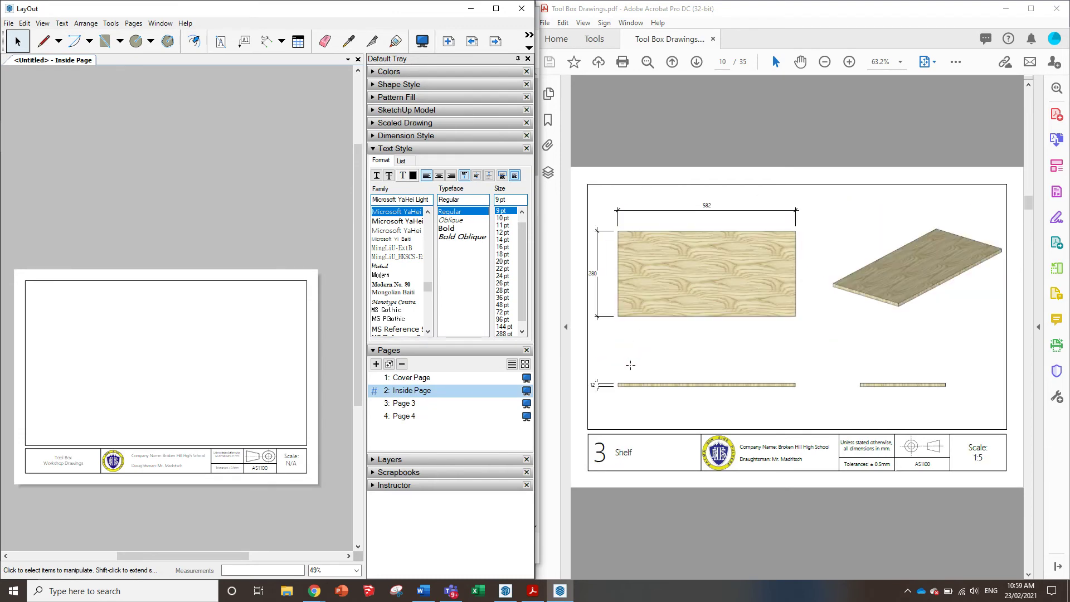
scroll(620, 373, up, 7)
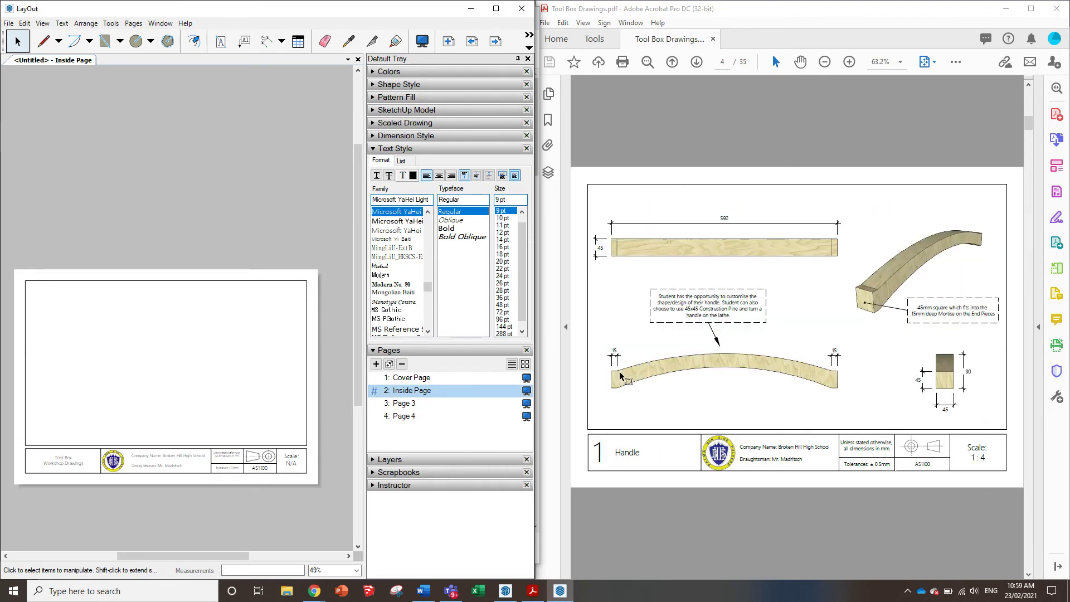
scroll(620, 371, down, 2)
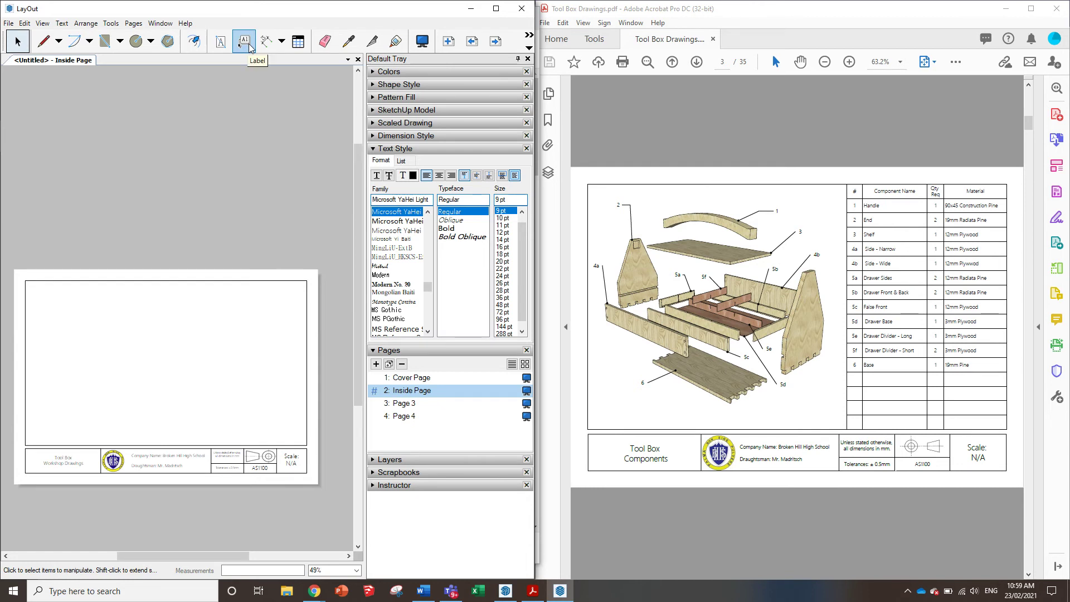
click(299, 41)
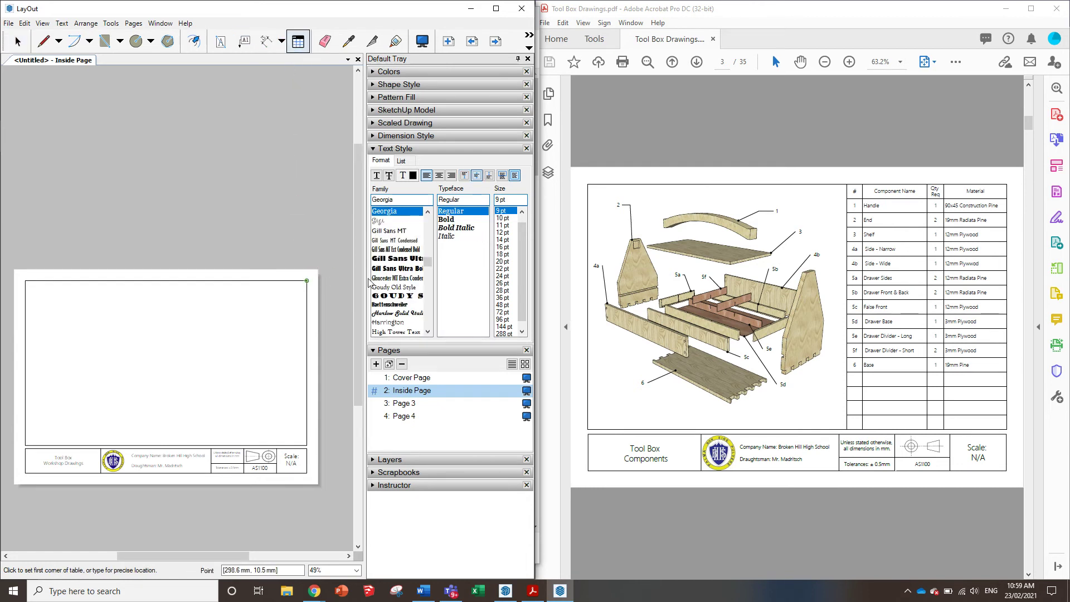
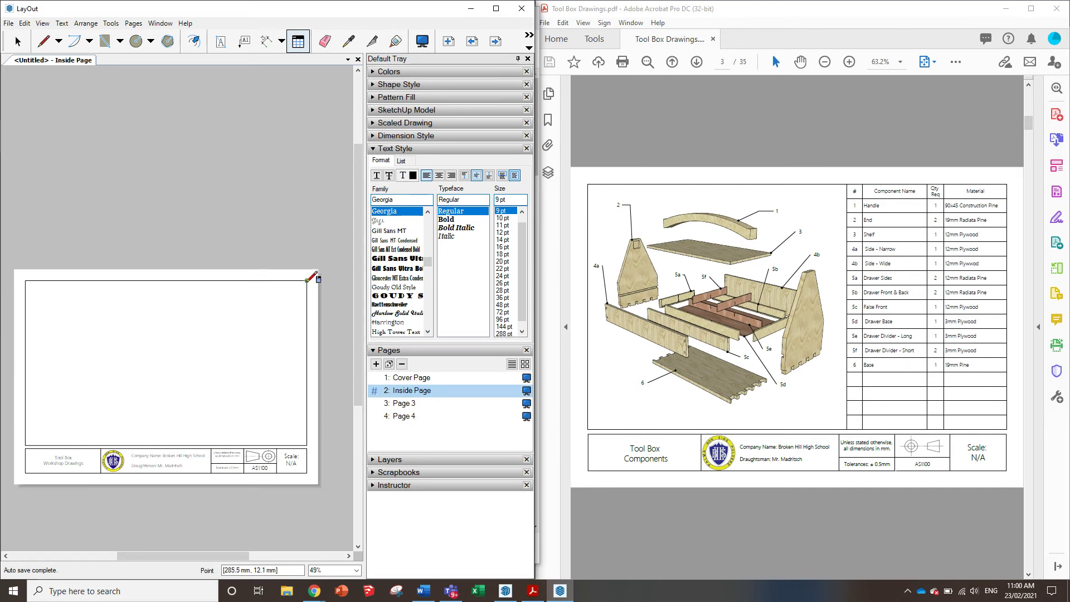
drag(307, 280, 259, 342)
click(84, 68)
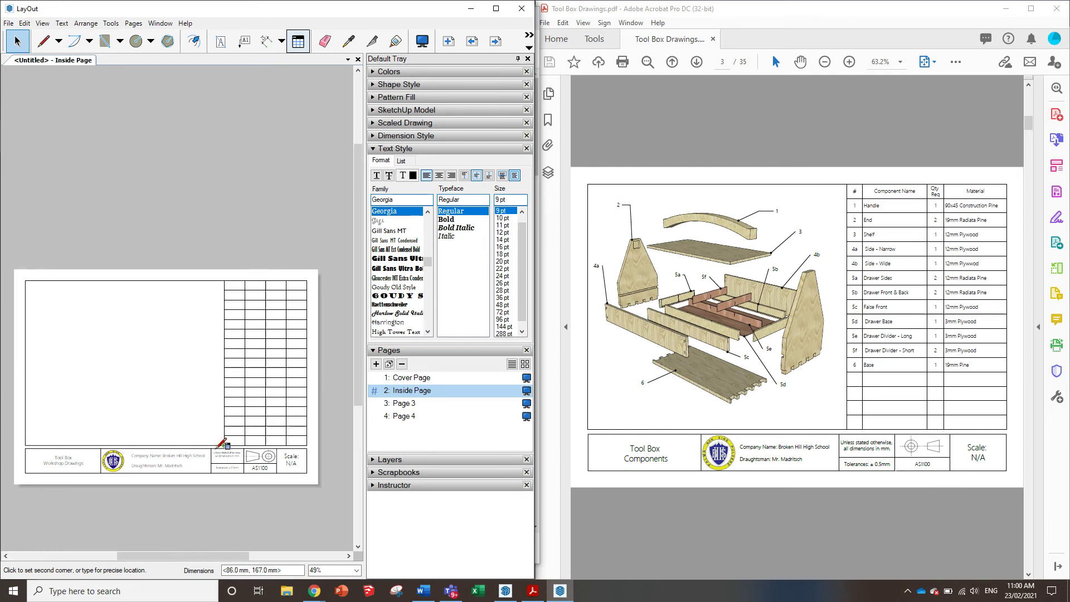
scroll(219, 444, up, 4)
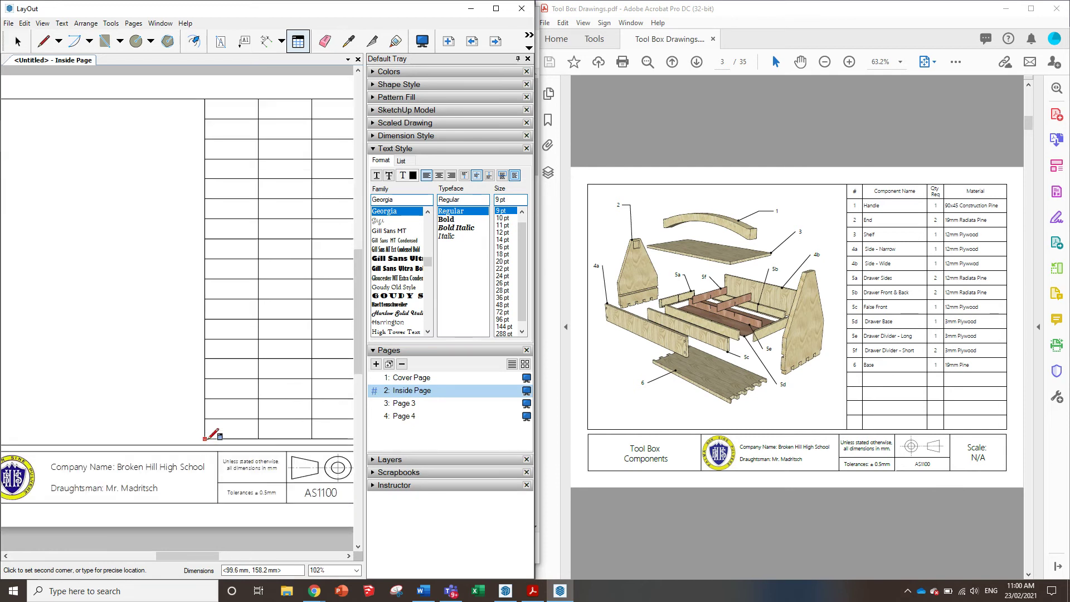
click(199, 443)
scroll(199, 443, down, 4)
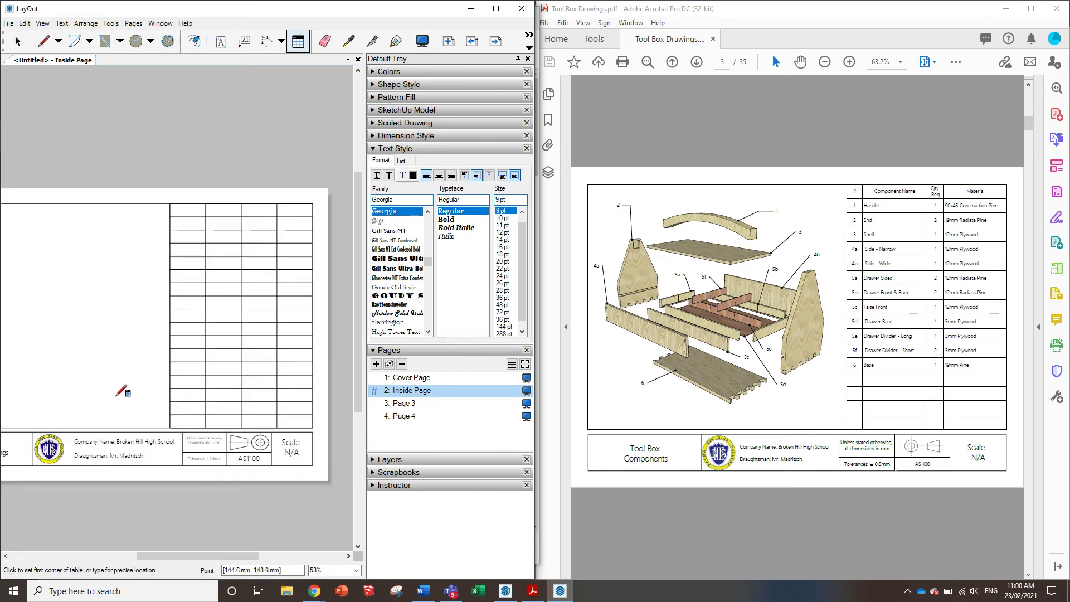
- Narrow the component table's first and third columns, and stretch its last column to the drawing border's right edge
scroll(110, 381, up, 2)
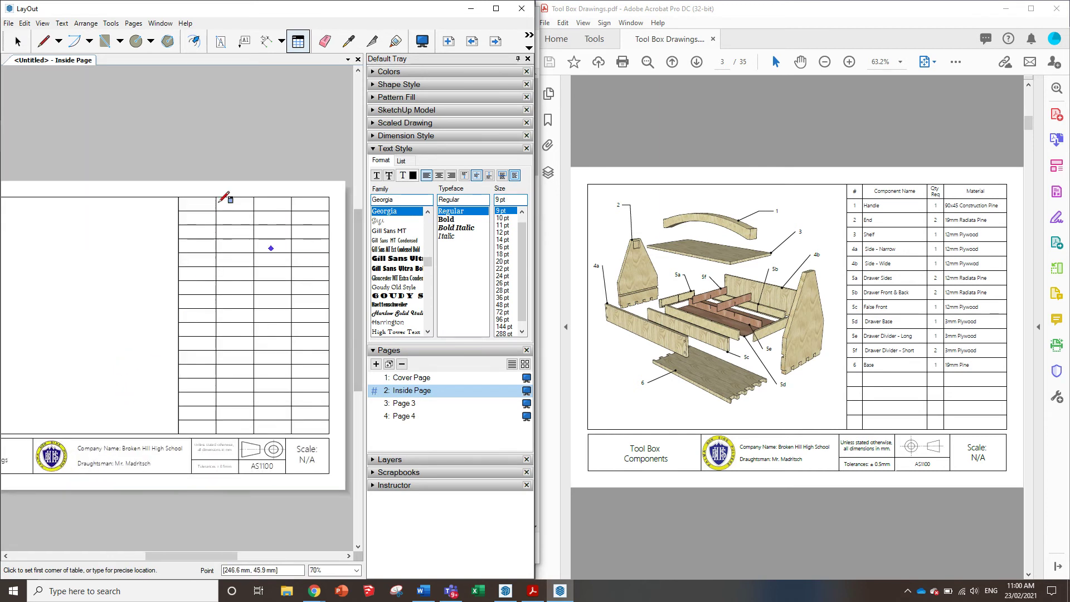
click(17, 41)
click(225, 228)
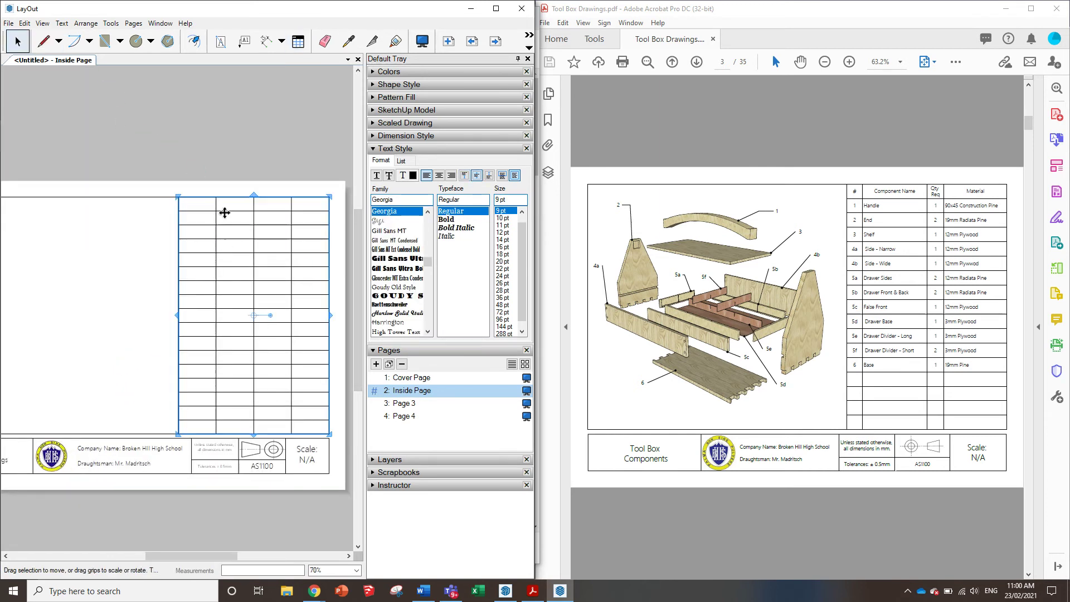
double_click(219, 217)
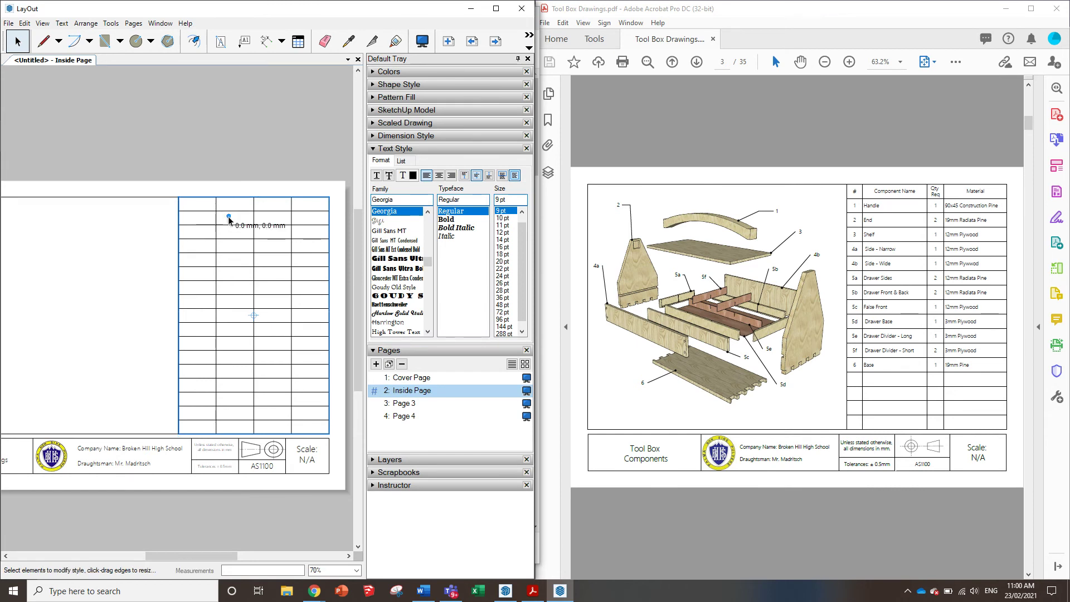
drag(216, 216, 194, 218)
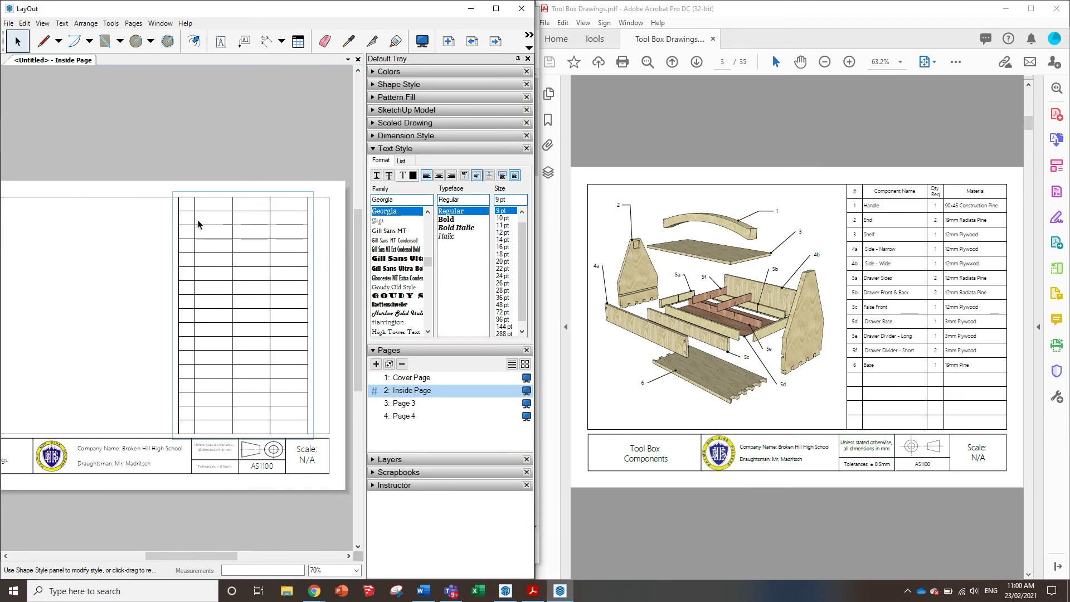
drag(195, 224, 325, 208)
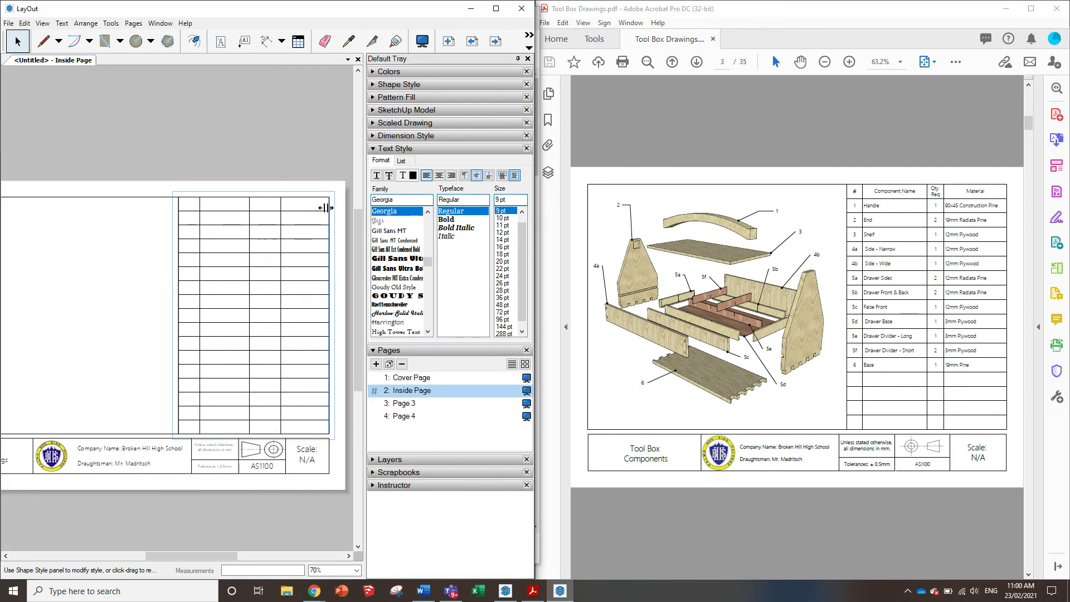
key(ctrl+z)
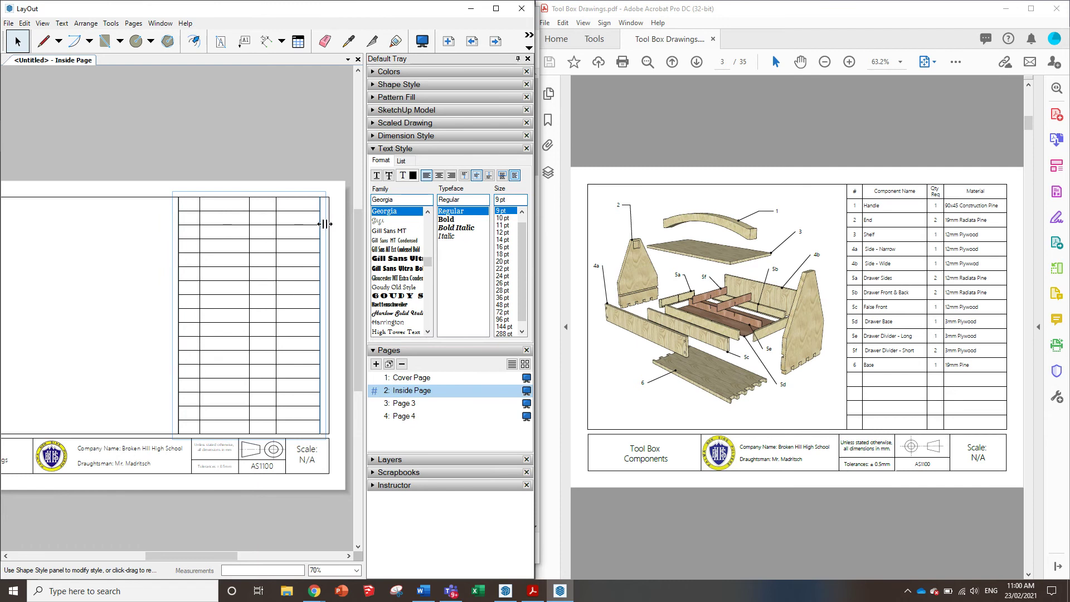
key(ctrl+y)
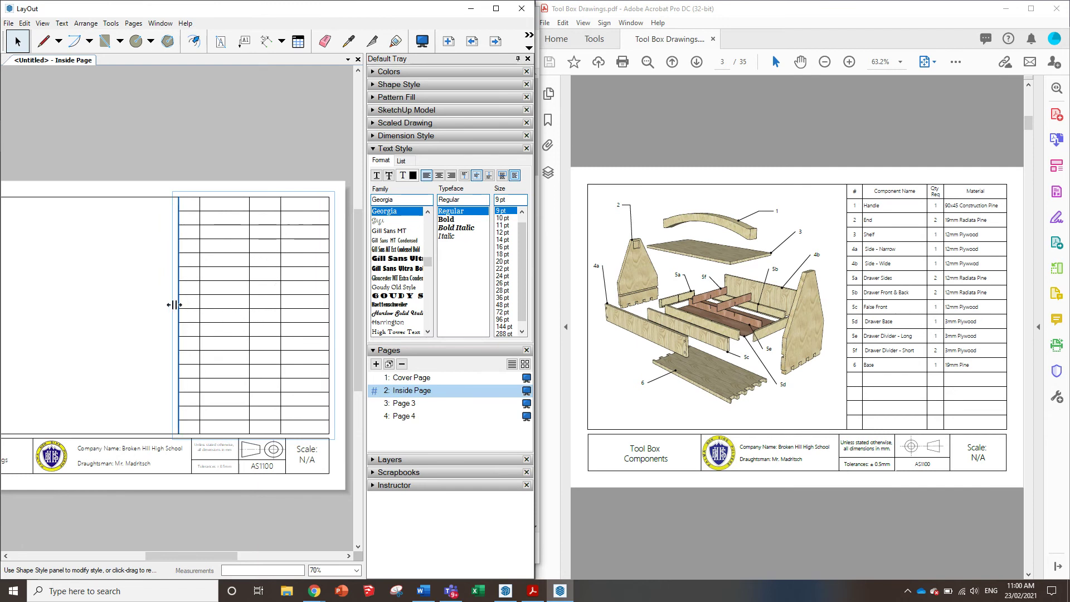
- Widen the component table leftwards and refine its column widths to match the PDF, keeping its right edge on the drawing border
drag(178, 306, 171, 305)
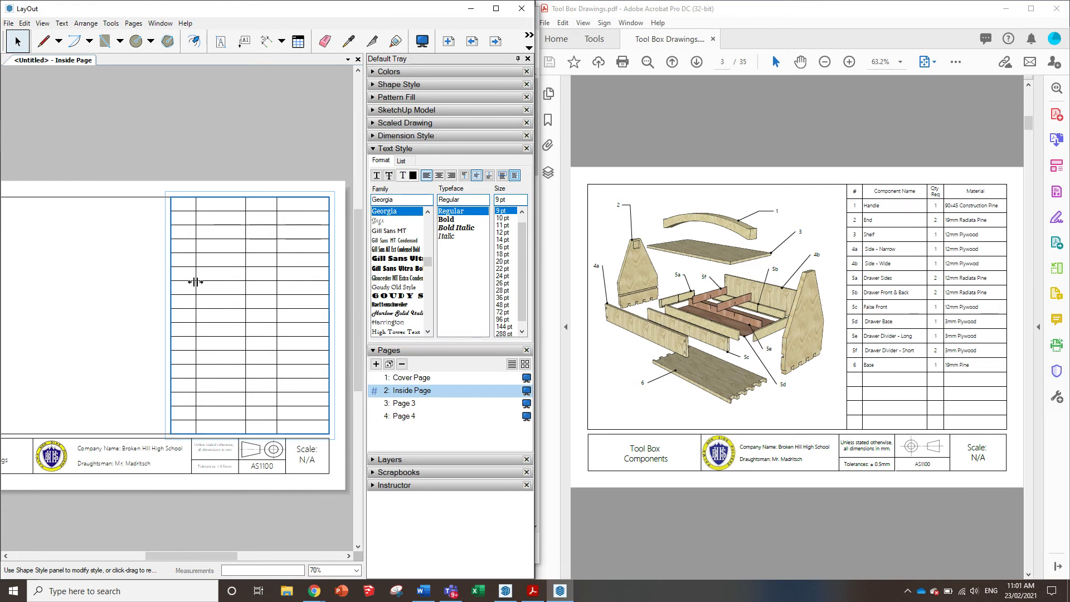
drag(196, 281, 189, 282)
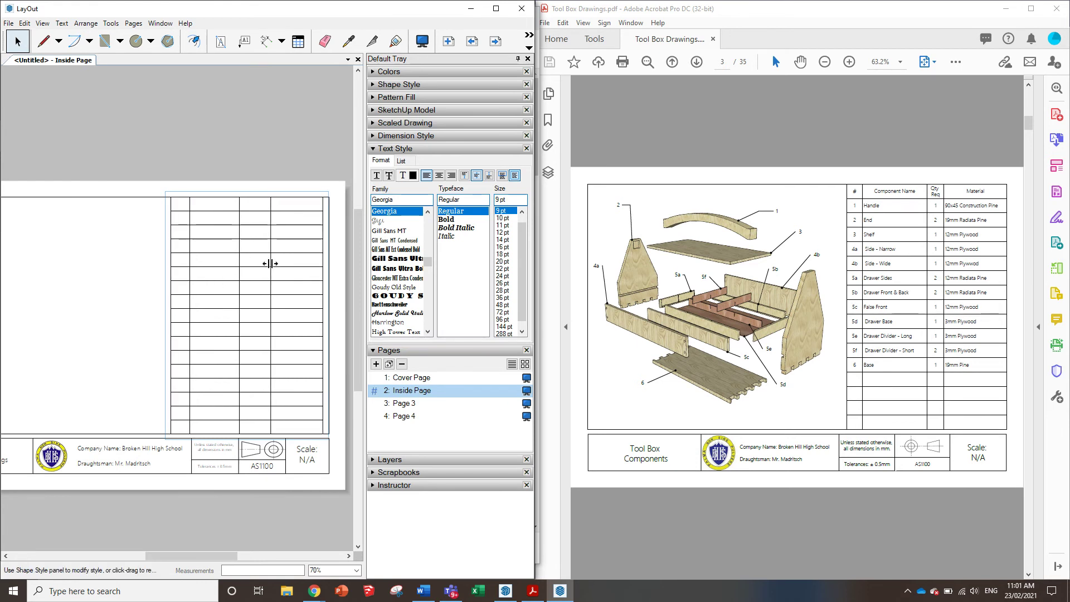
drag(271, 263, 329, 249)
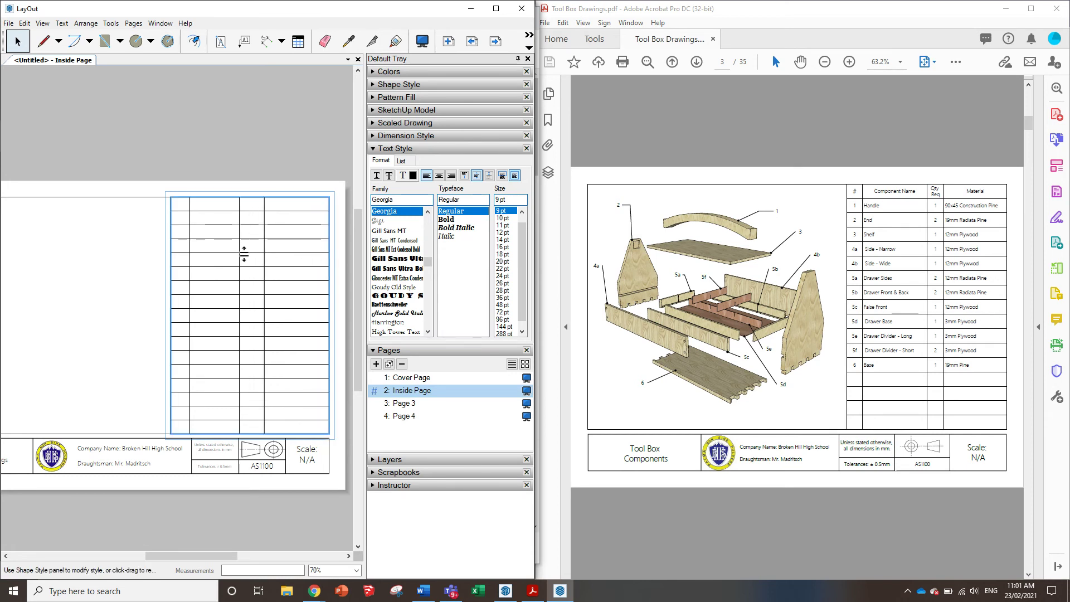
drag(240, 255, 246, 256)
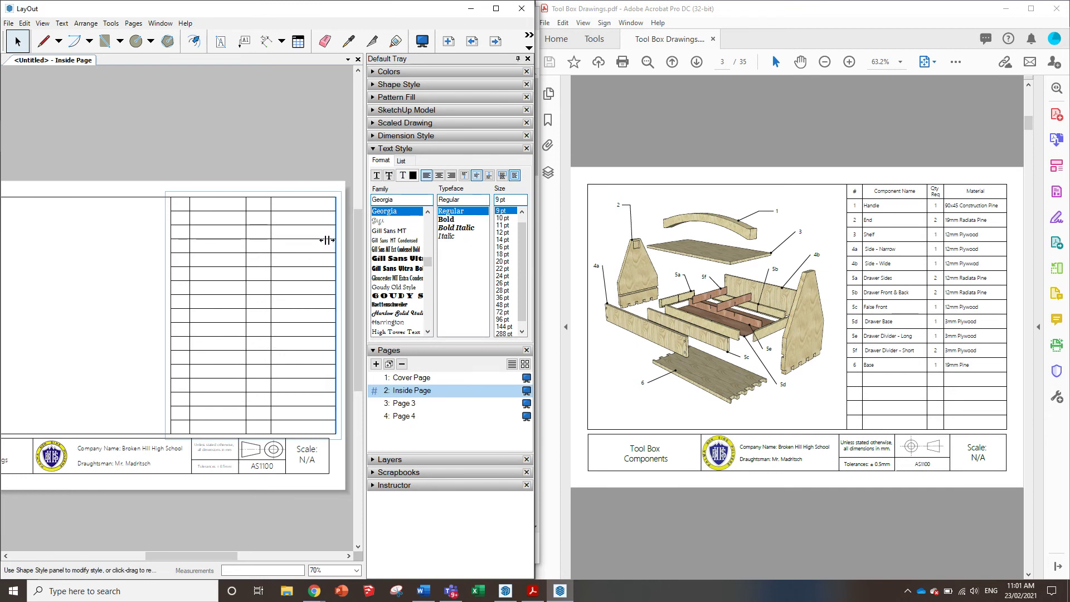
drag(335, 240, 326, 241)
click(302, 249)
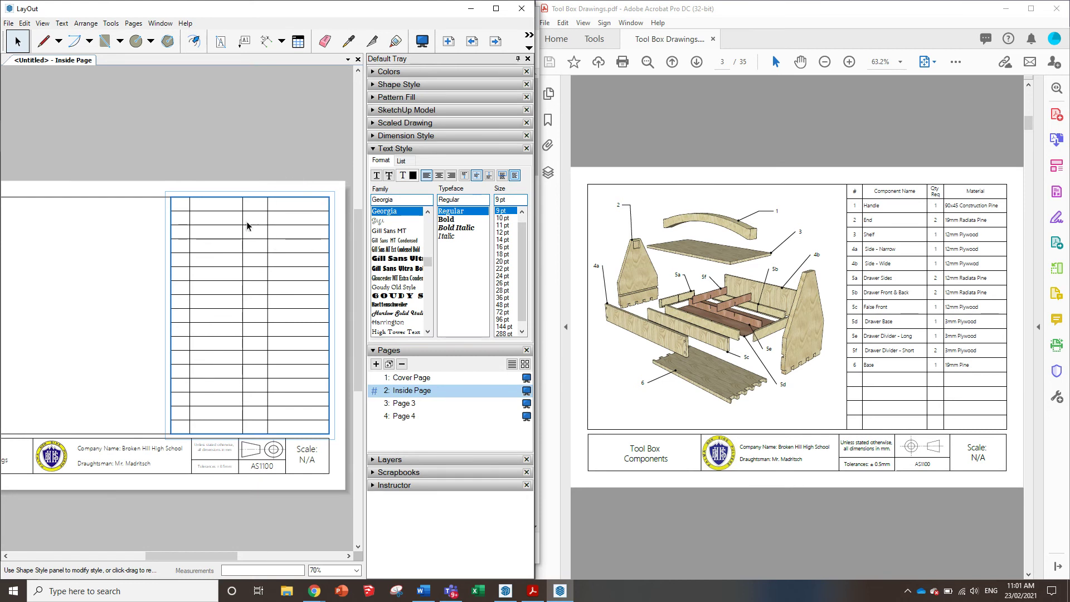
- Narrow the component table's third column to match the PDF, keeping the table's right edge on the drawing border
mouse_move(244, 224)
mouse_down()
mouse_move(270, 221)
mouse_move(261, 221)
mouse_up()
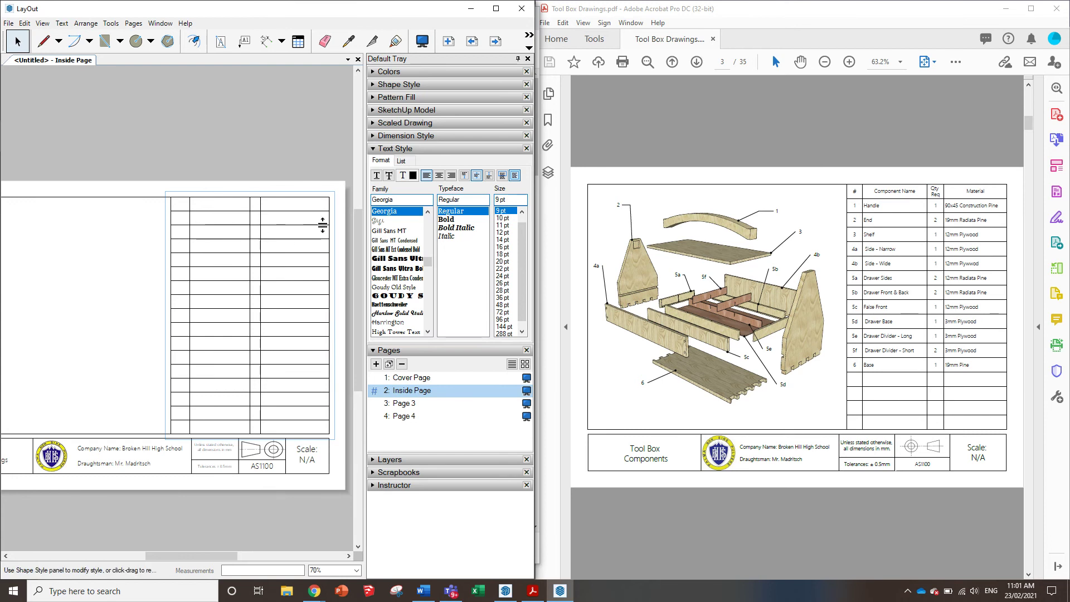
drag(330, 217, 328, 220)
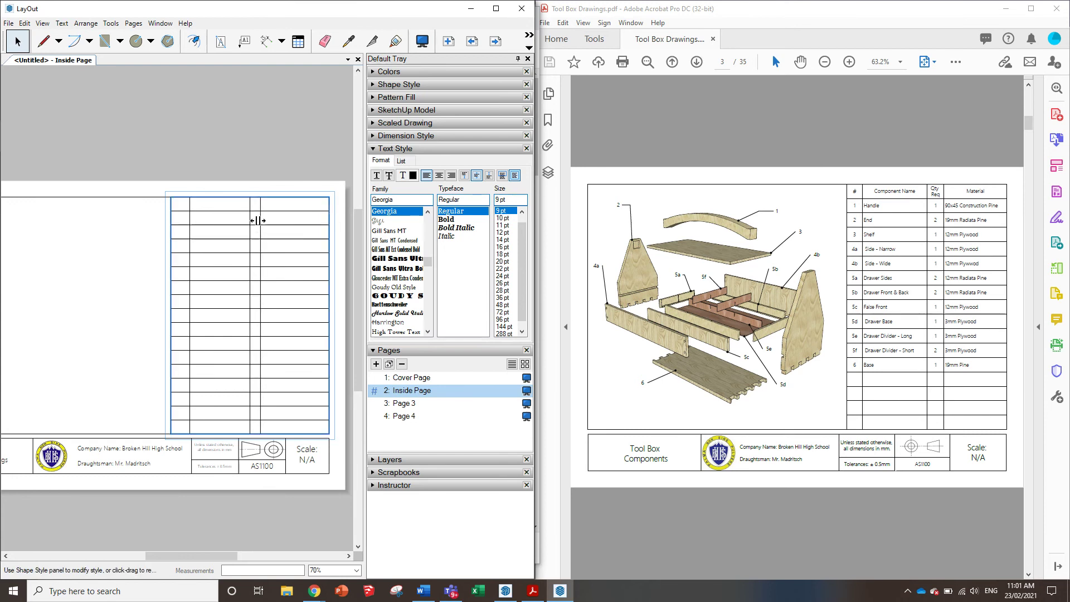
drag(249, 219, 246, 221)
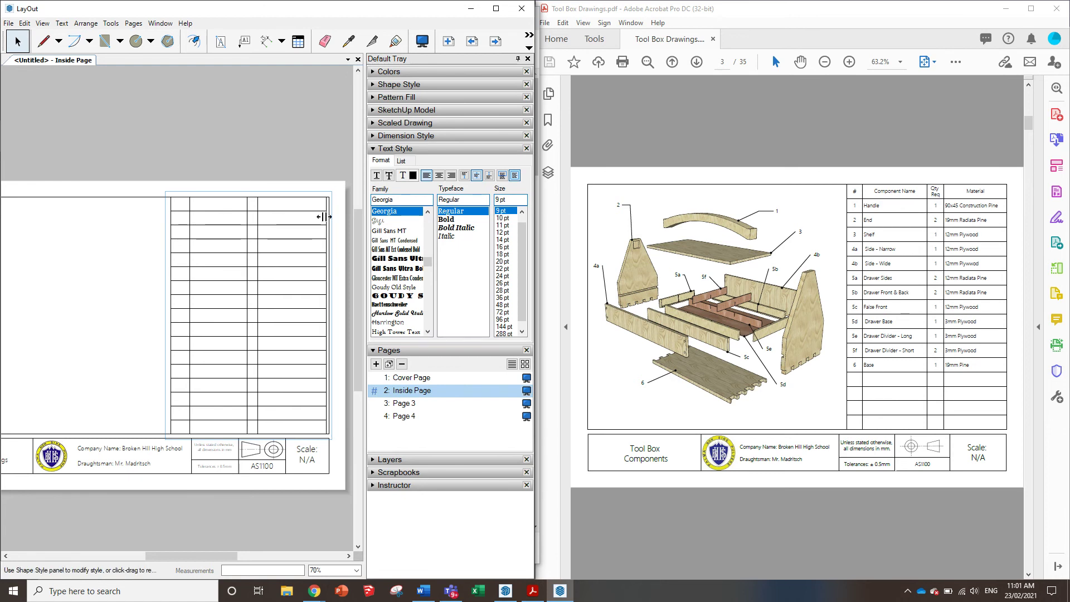
drag(324, 217, 330, 218)
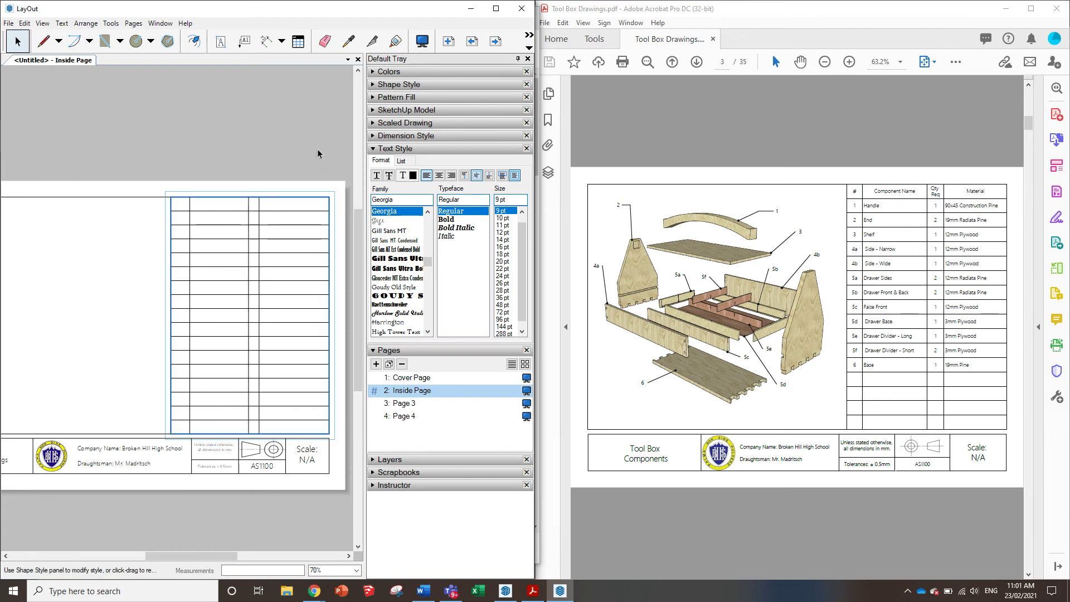
click(302, 168)
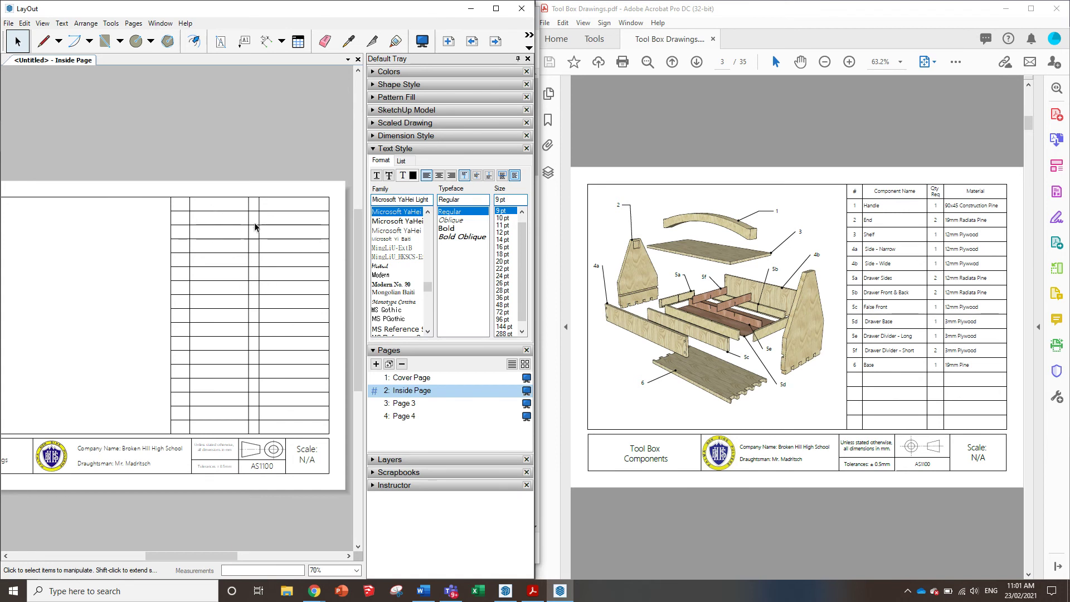
- Enter the headings "#" and "Component Name" in the first two cells of the component table's top row
click(210, 215)
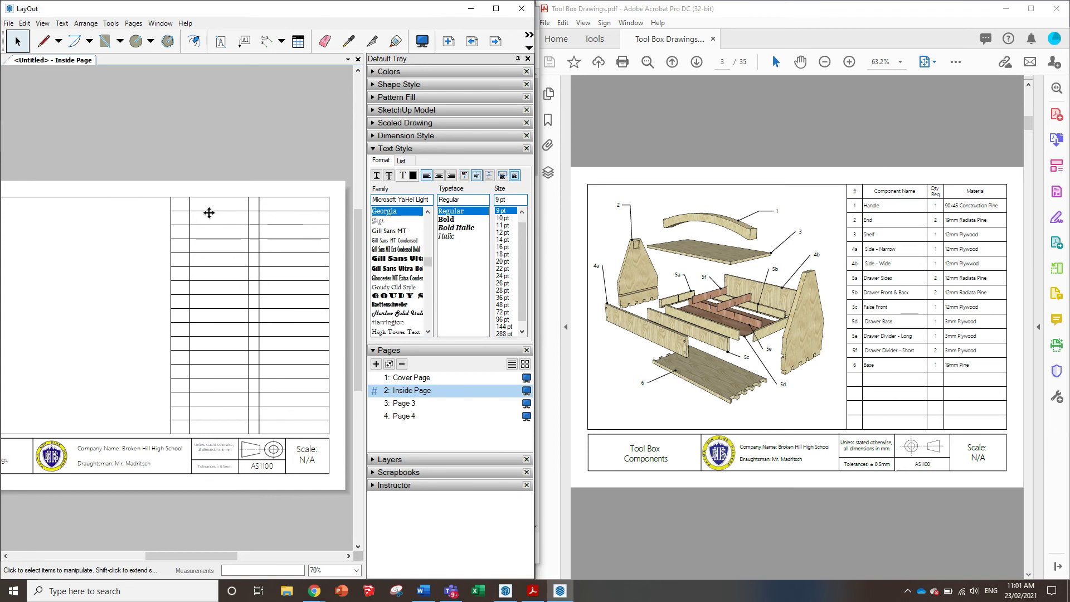
double_click(192, 208)
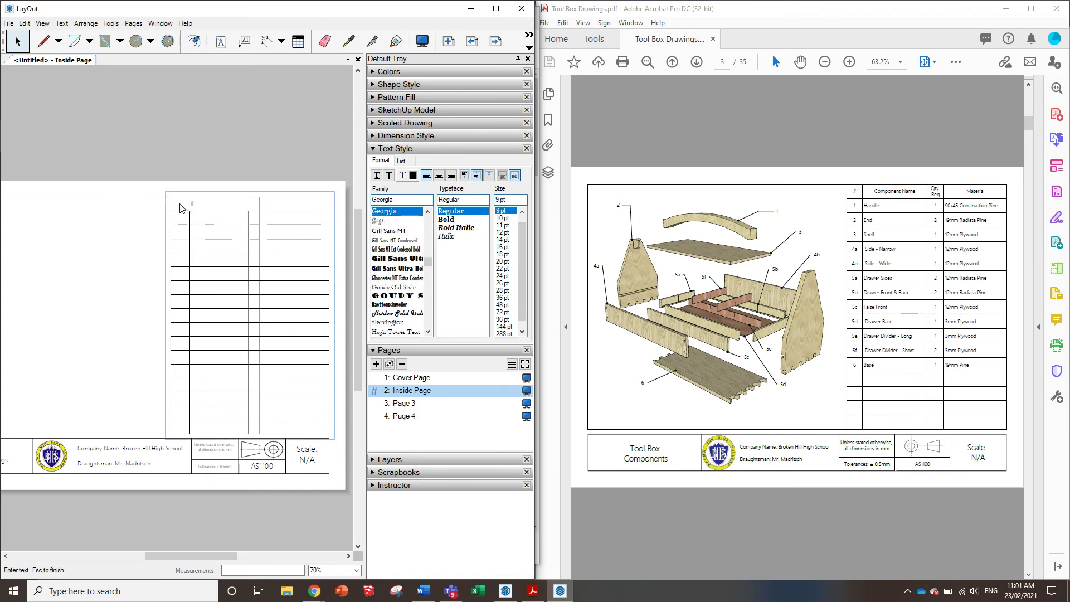
click(179, 208)
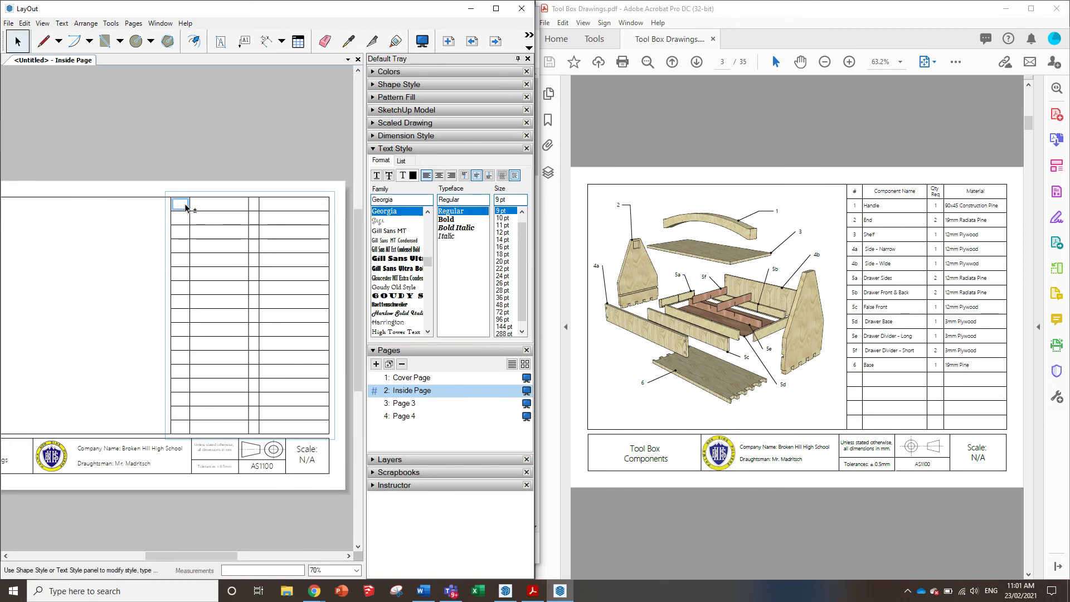
text(#)
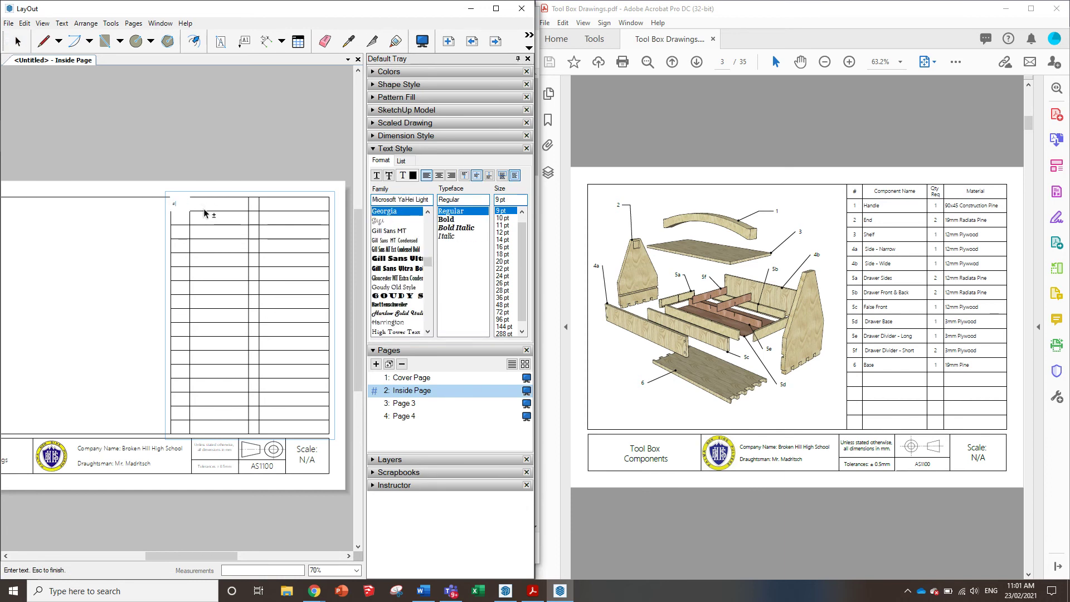
key(Escape)
scroll(199, 212, up, 3)
scroll(115, 223, down, 2)
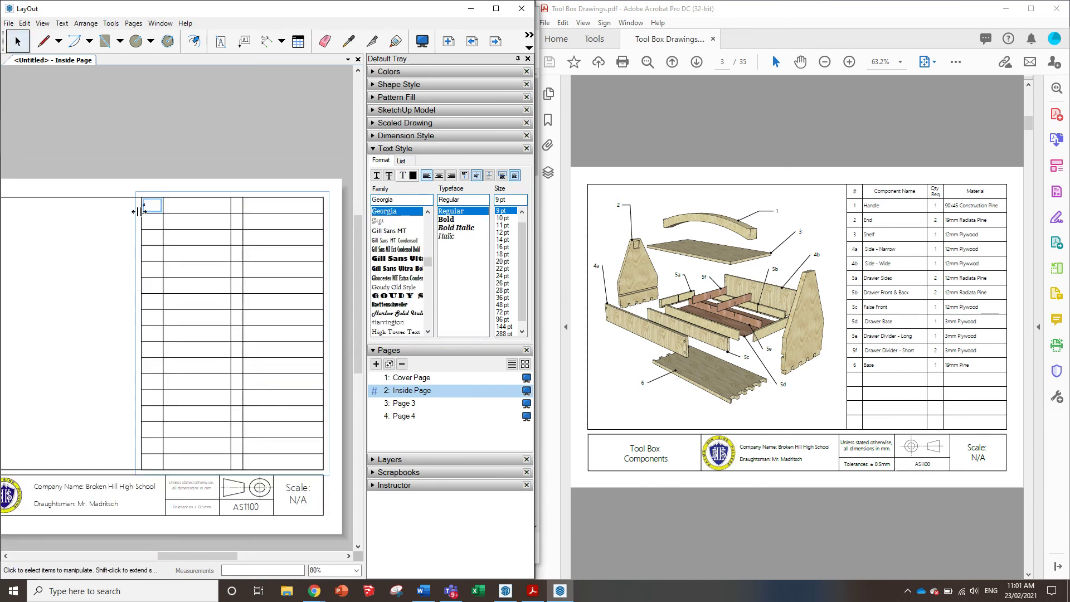
click(186, 208)
double_click(194, 205)
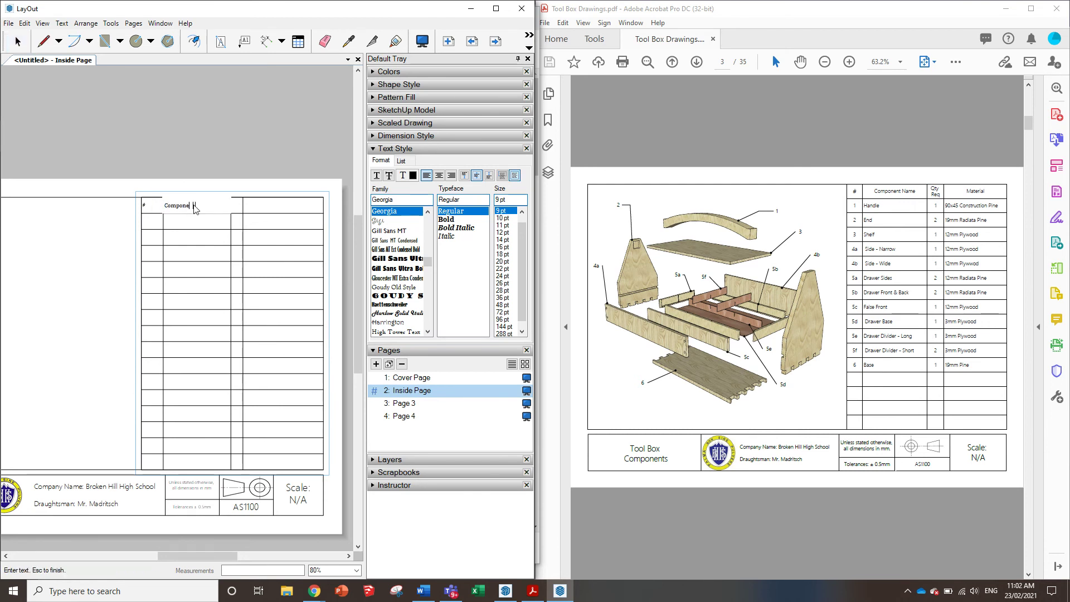
- Enter "Qty Req" on two lines as the third column heading and "Material" as the fourth
double_click(237, 206)
click(243, 207)
text(Qty)
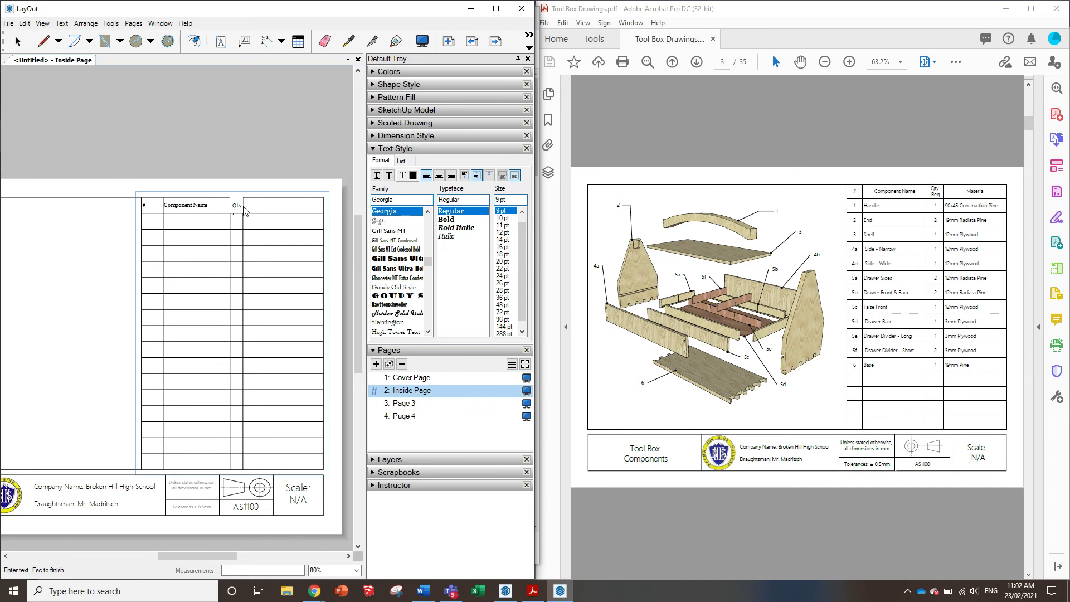
key(Return)
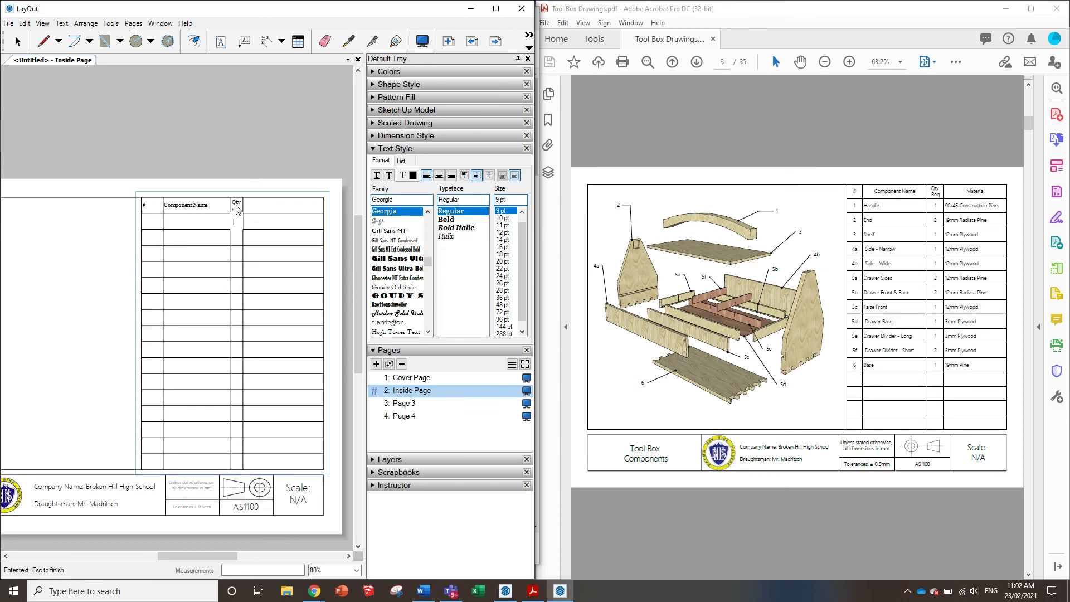
key(Escape)
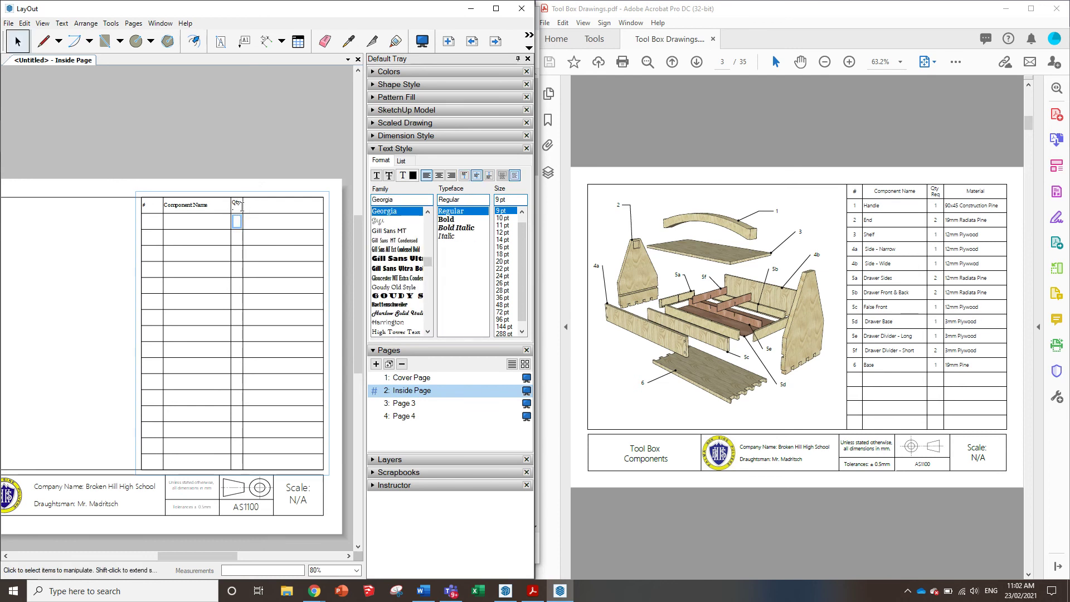
double_click(238, 205)
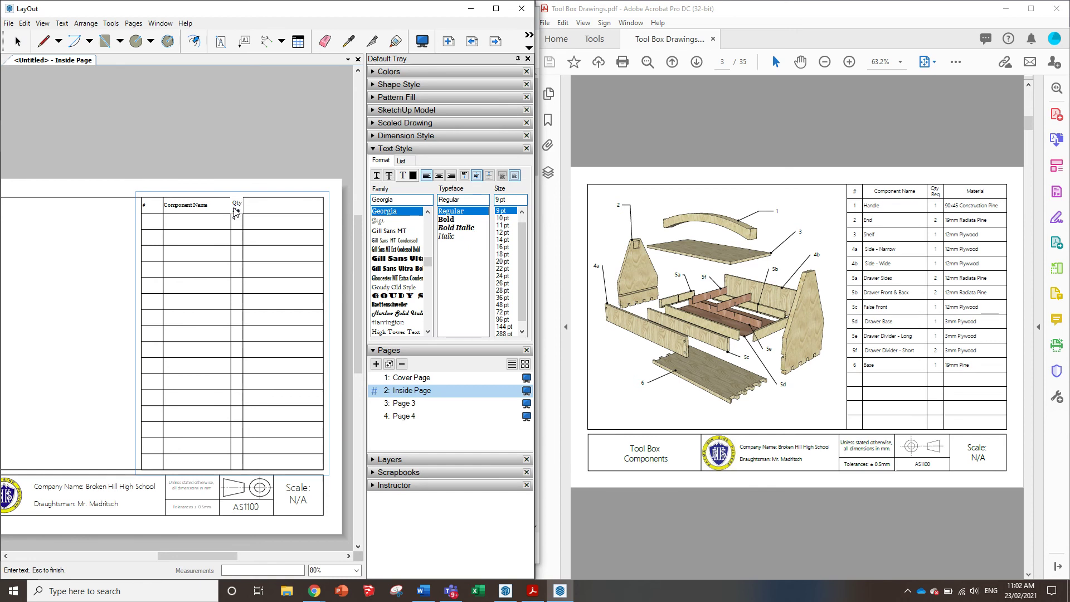
text(Req)
key(Escape)
double_click(263, 206)
text(Material)
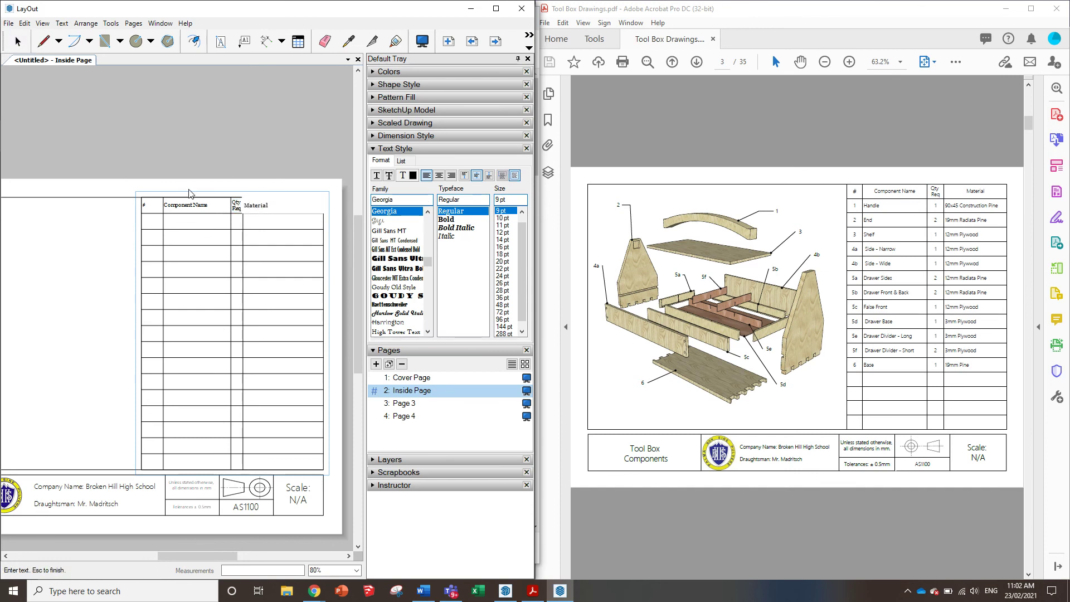
key(Escape)
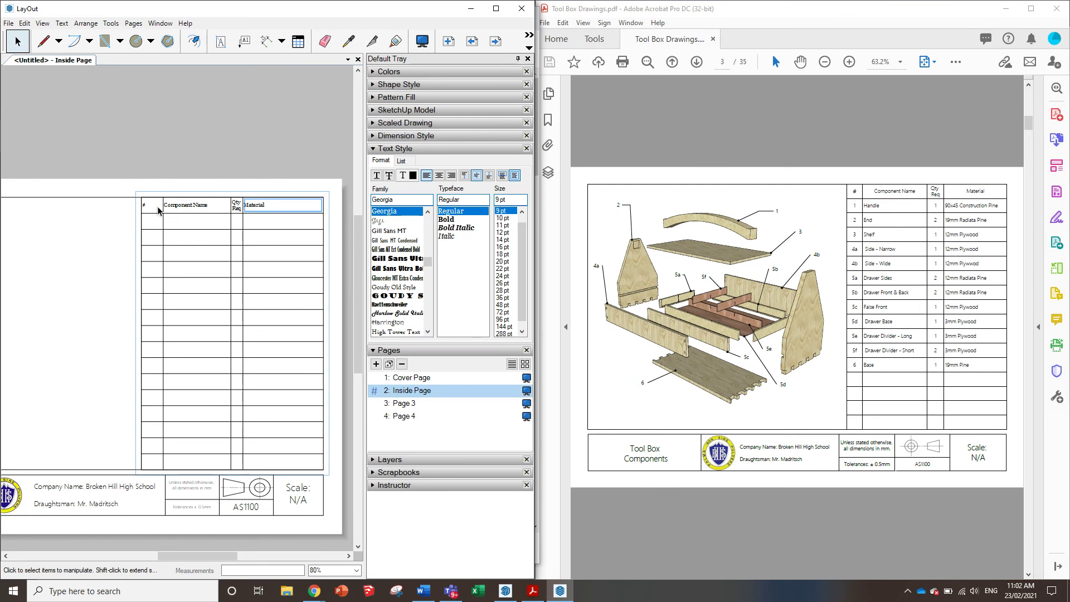
- Set the whole component table's font to Microsoft YaHei Light and centre the text of its four heading cells
click(202, 230)
scroll(397, 273, down, 10)
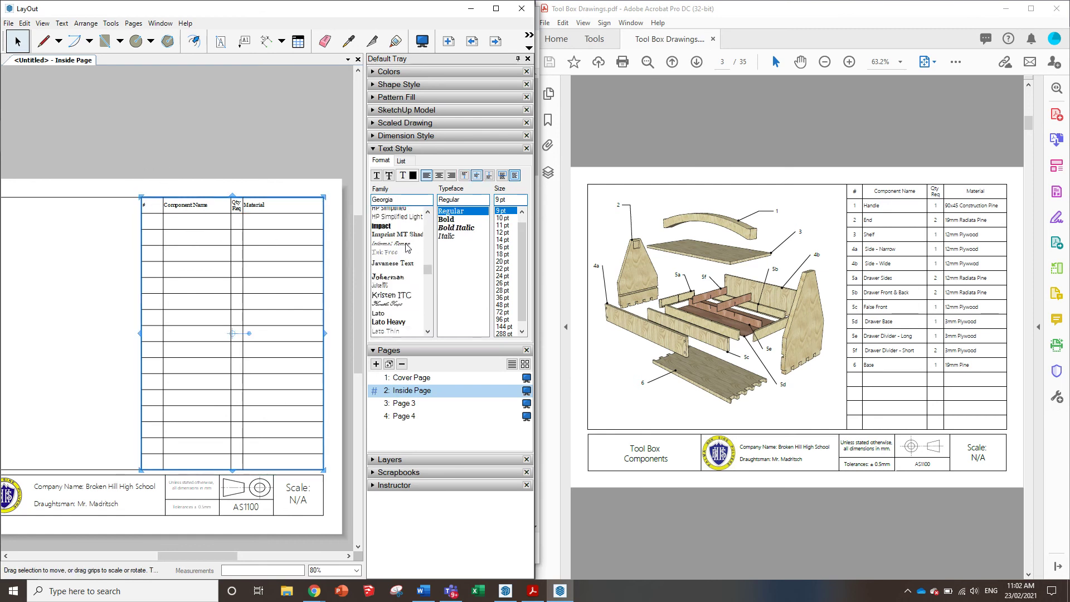
scroll(397, 273, down, 4)
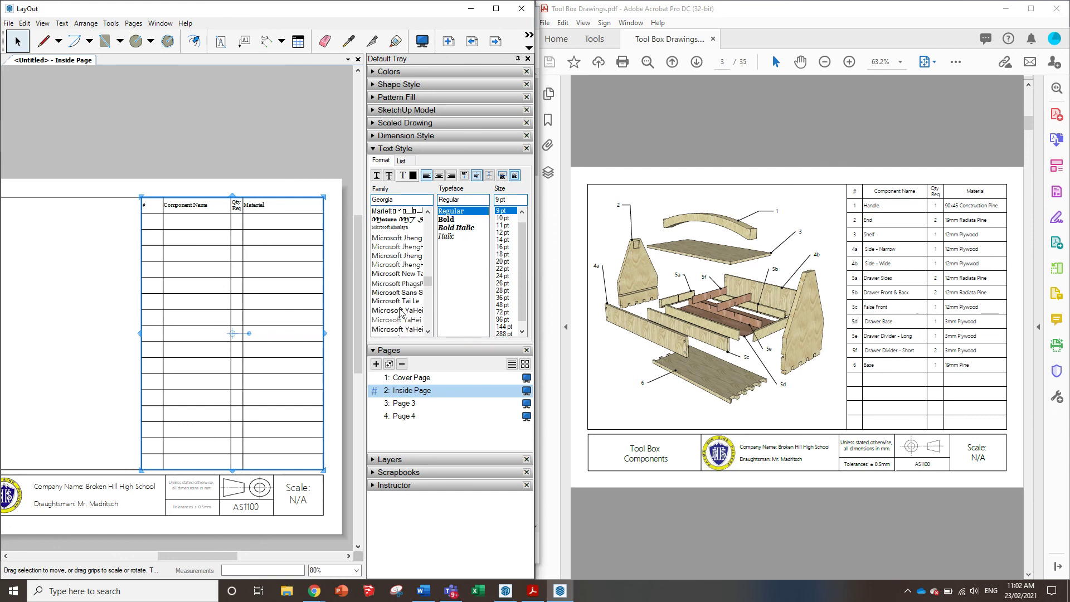
click(407, 320)
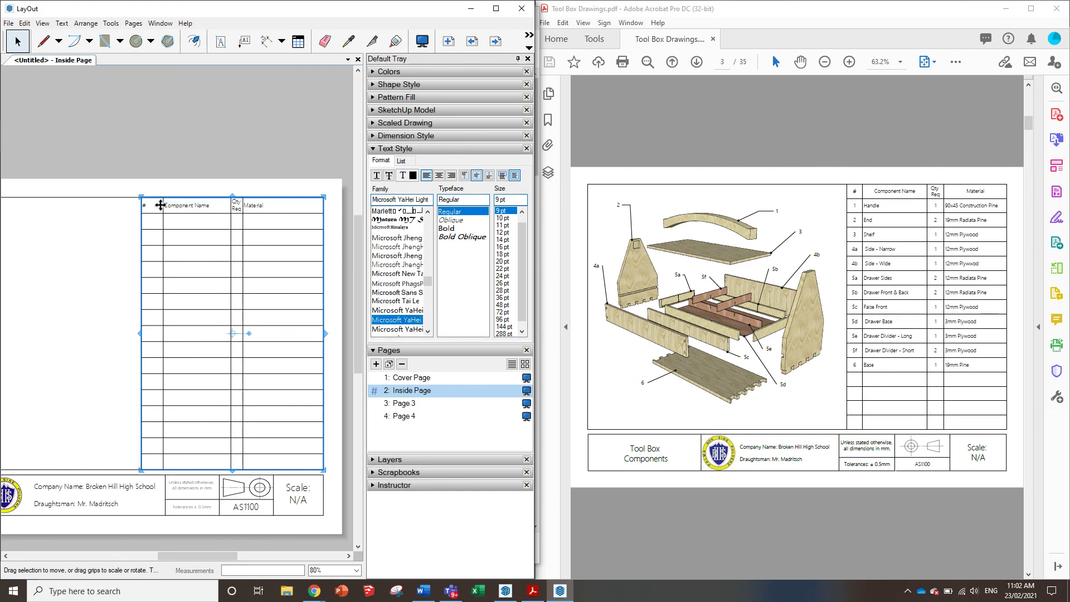
drag(159, 205, 282, 207)
click(439, 176)
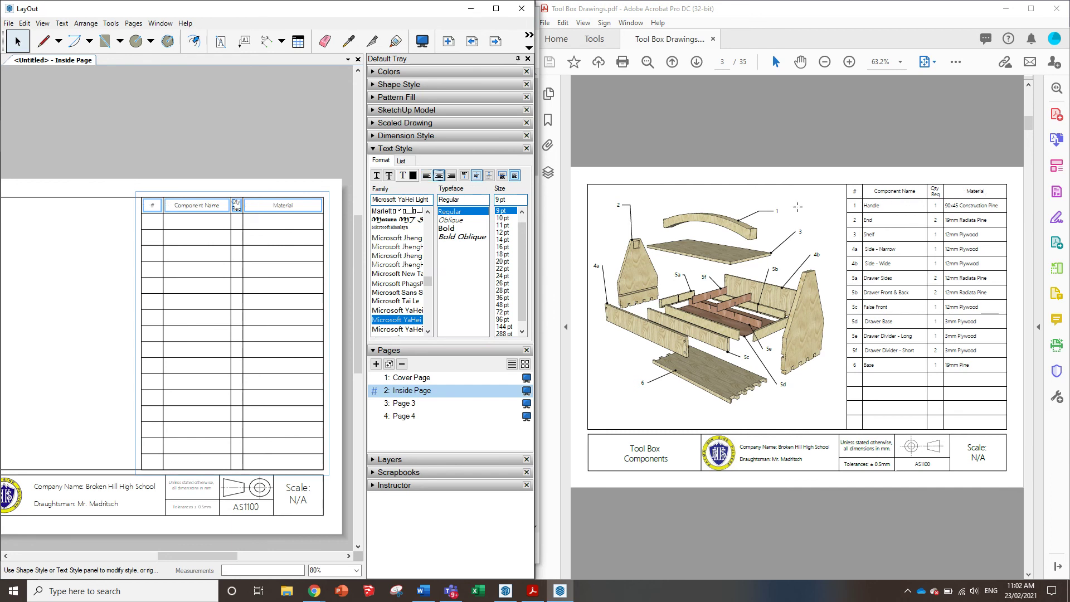
- Compare the table's empty first data row and the page layout with the component list in the PDF
click(152, 223)
click(205, 223)
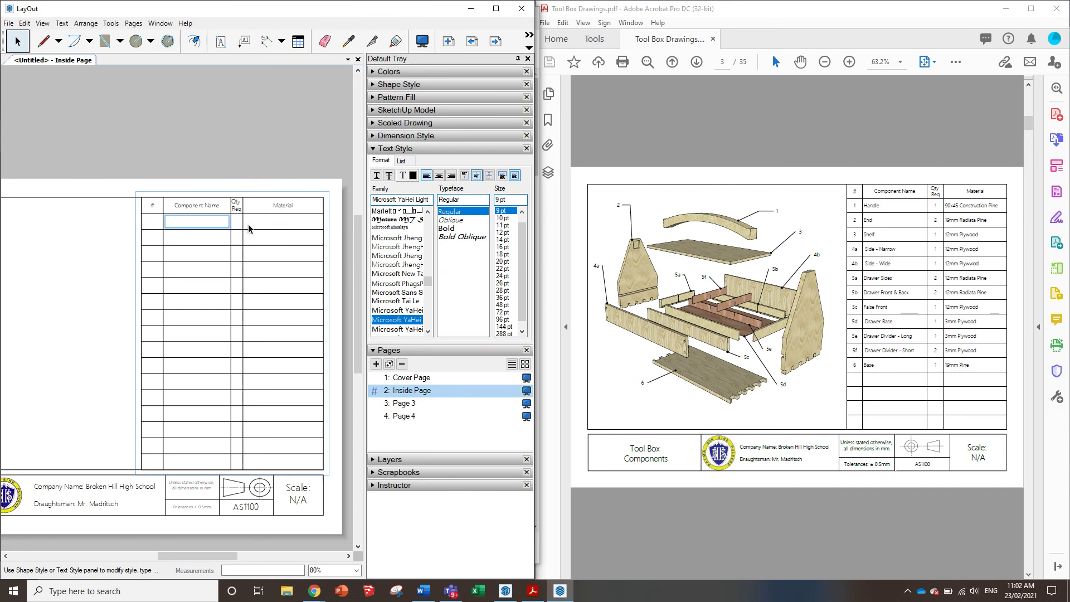
click(237, 223)
click(273, 223)
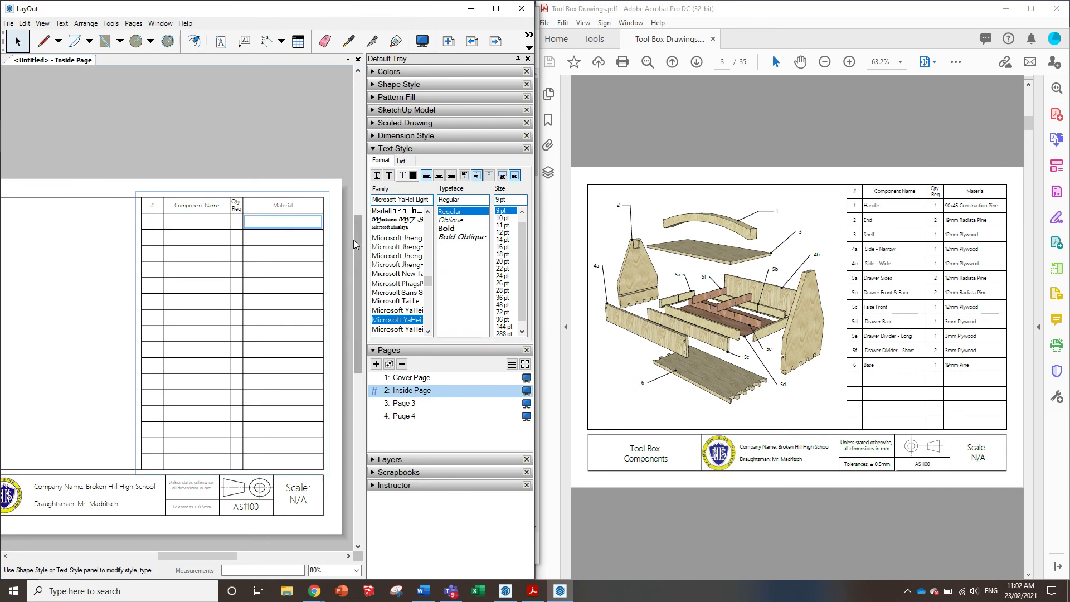
ctrl+scroll(995, 236, up, 4)
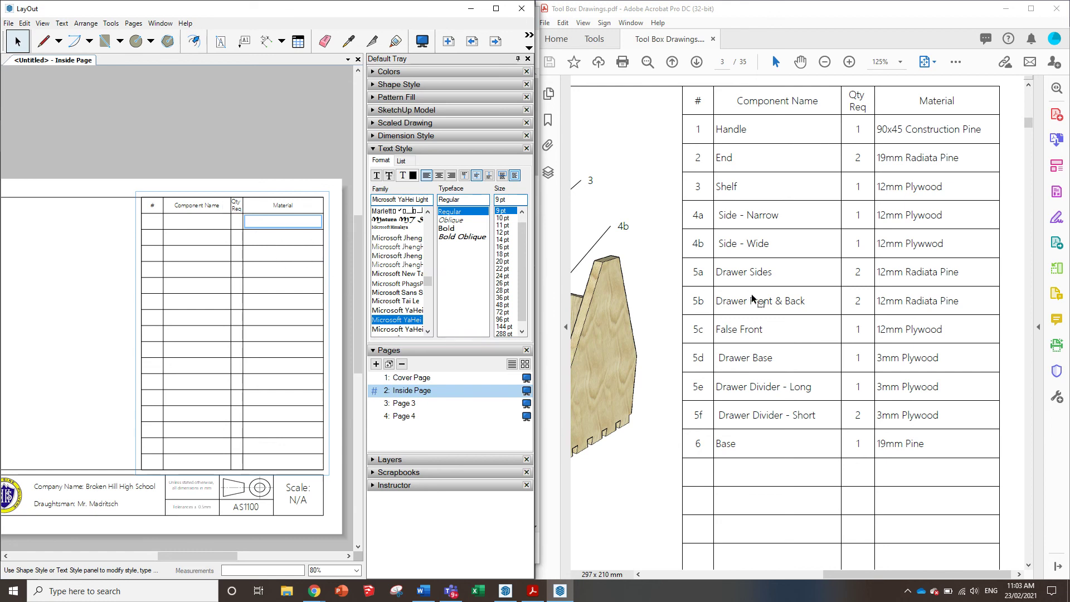
key(ctrl+0)
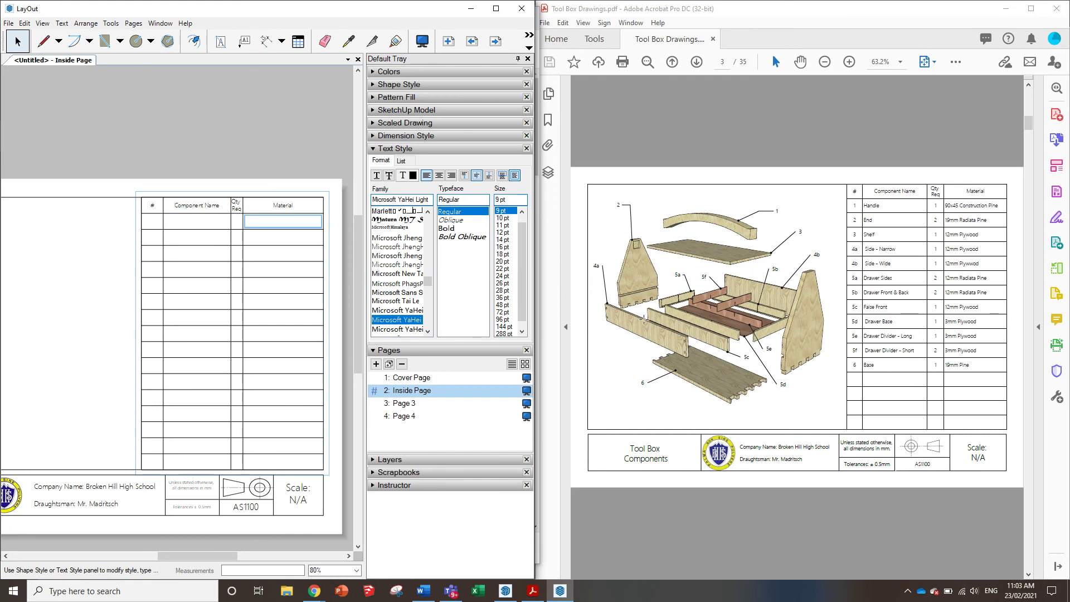
scroll(285, 297, down, 4)
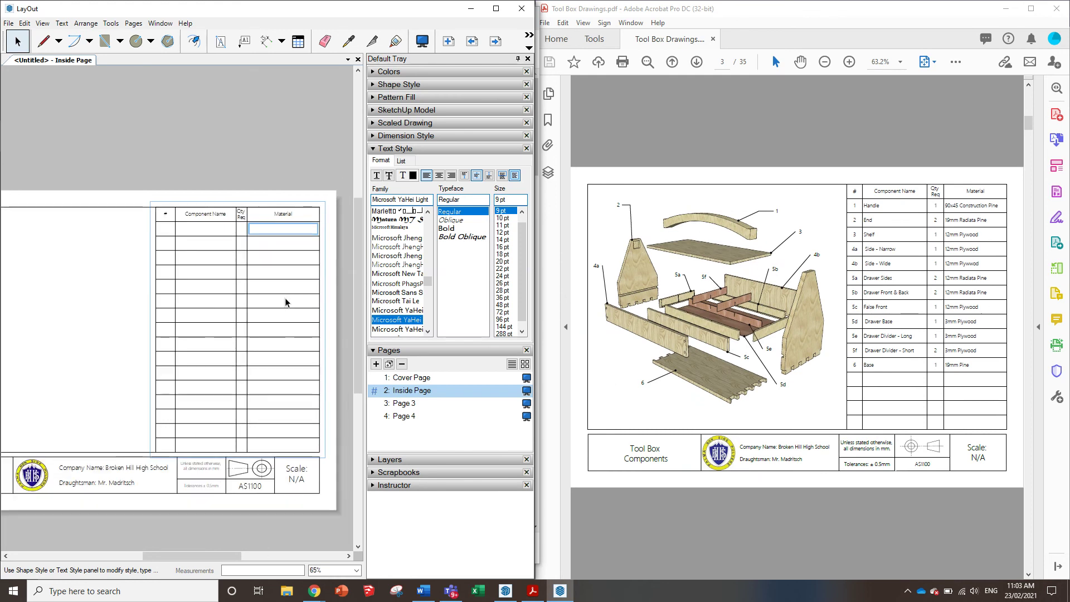
scroll(53, 353, up, 1)
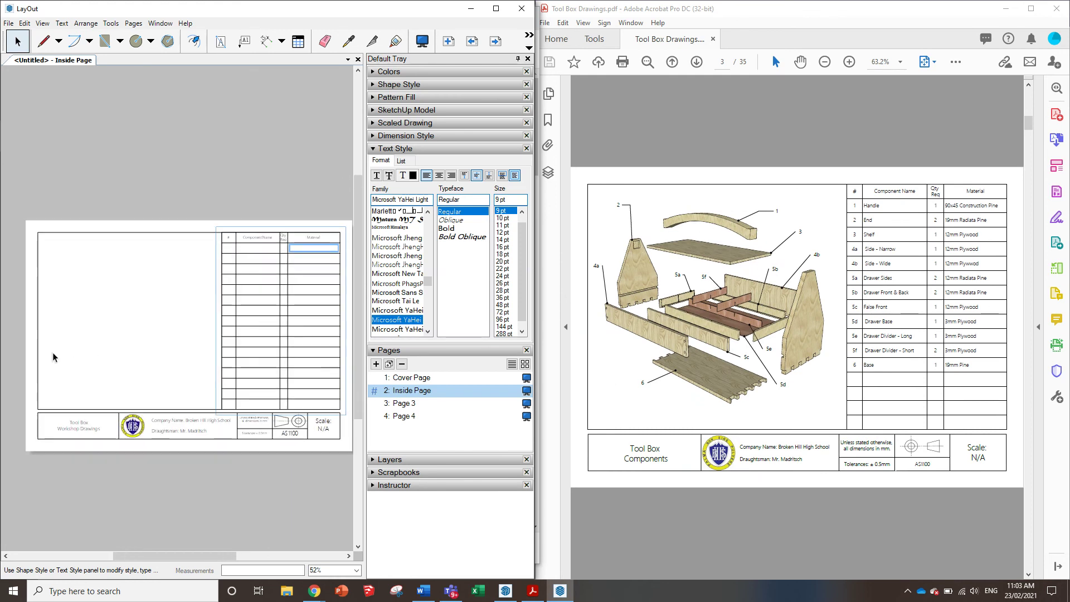
click(245, 192)
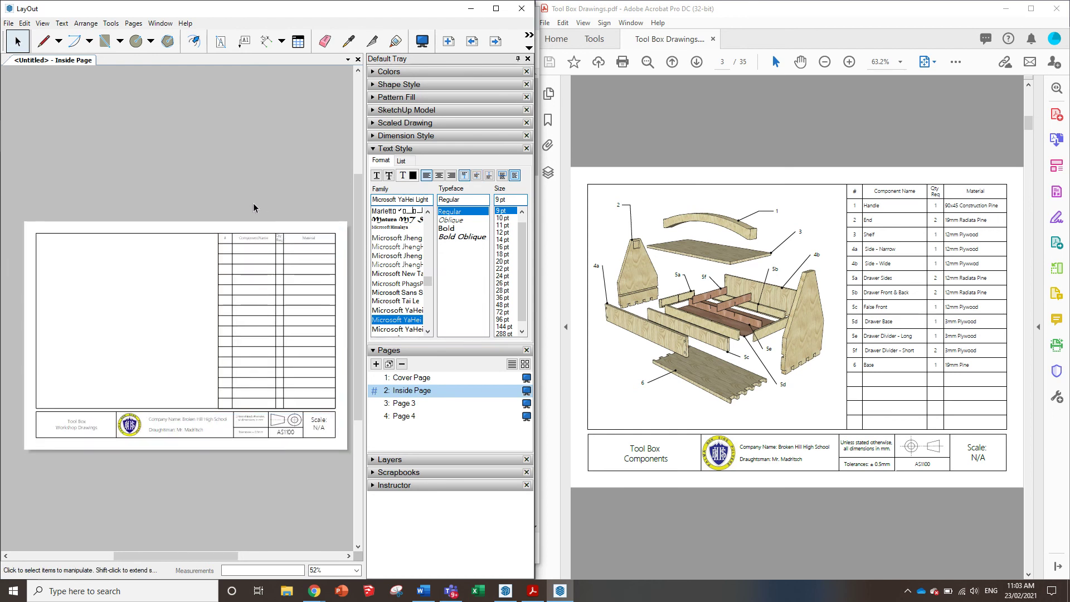
- Start saving the document and browse to the Templates folder under Google Drive, My Drive, Resources, SketchUp Projects
click(9, 24)
click(42, 98)
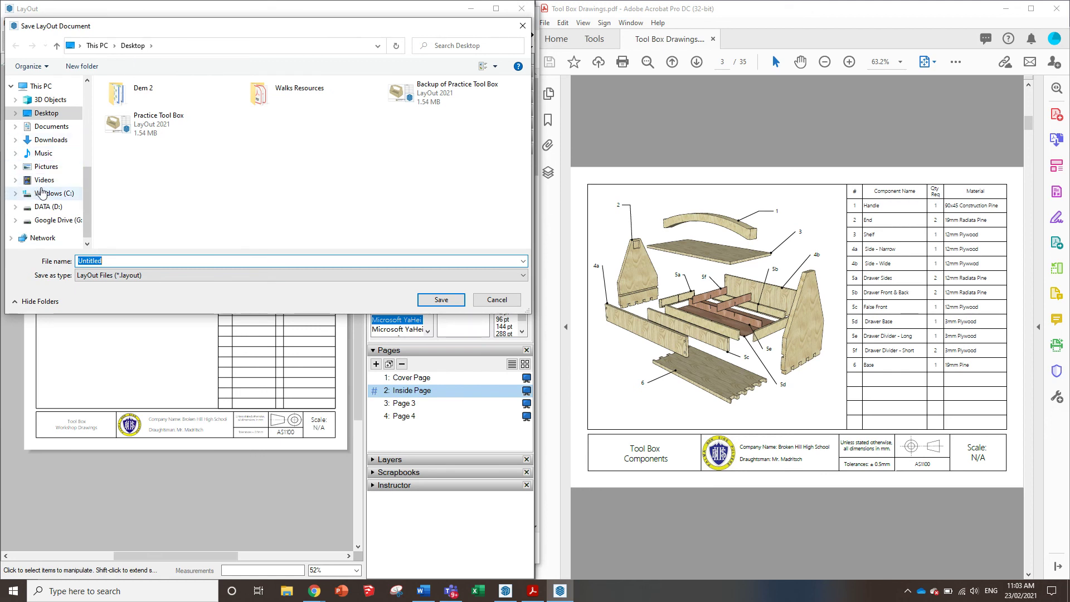
click(56, 220)
click(134, 113)
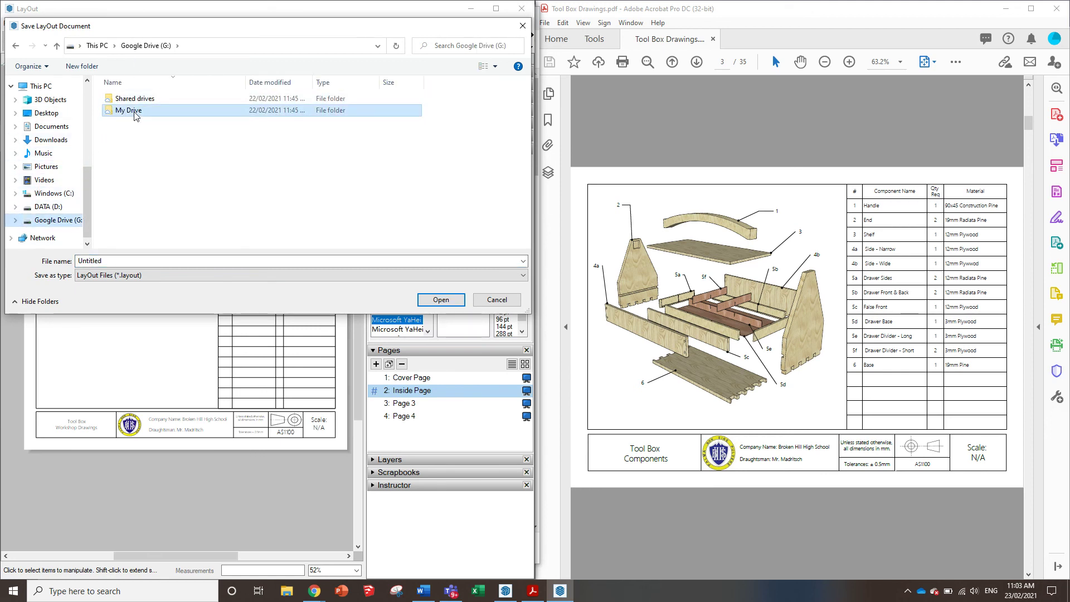
double_click(134, 111)
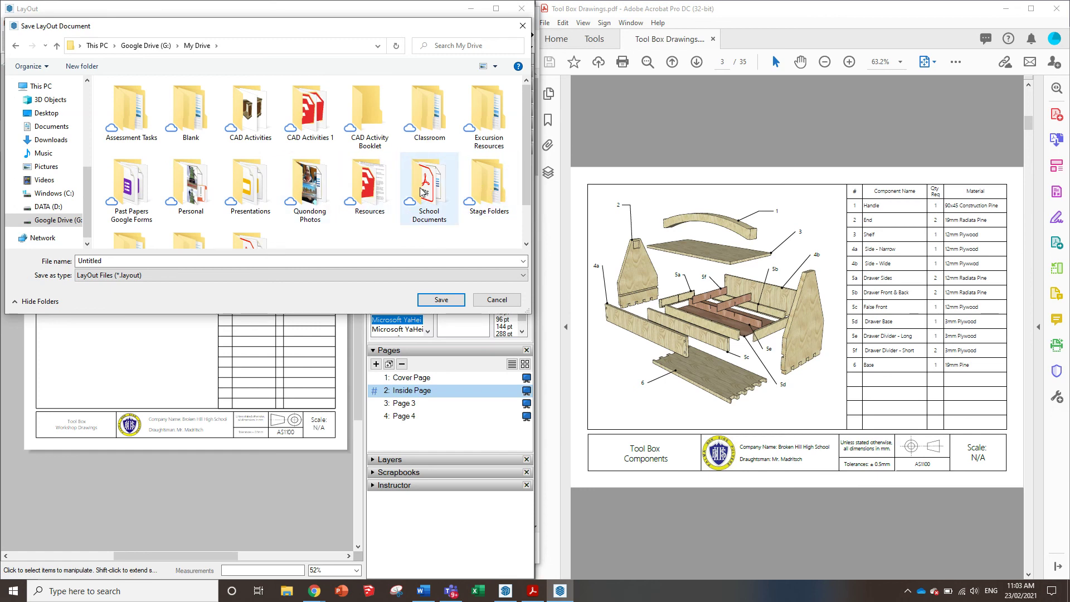
click(369, 192)
key(Return)
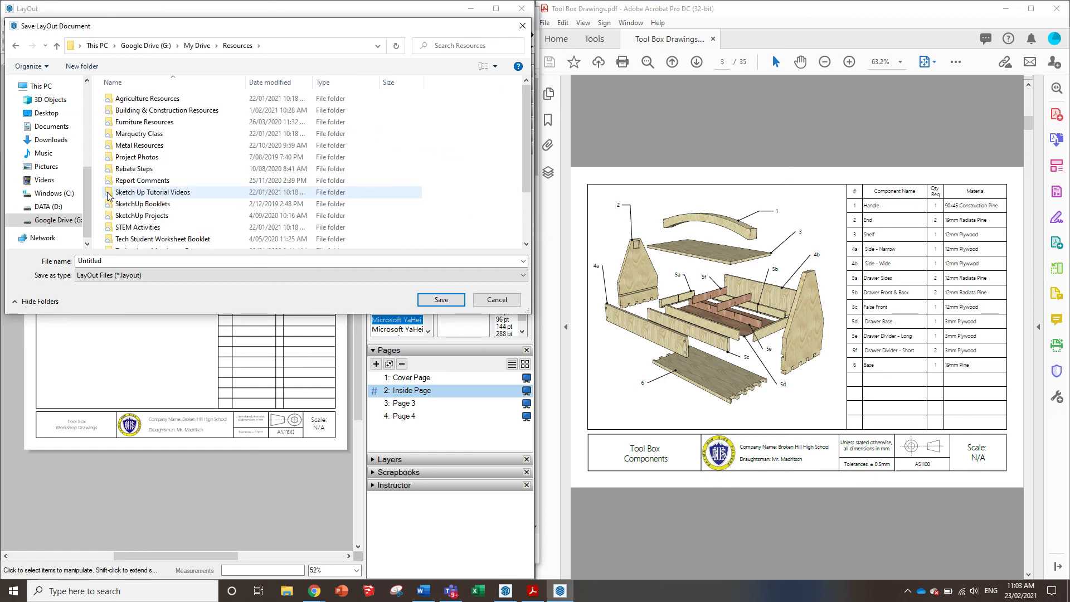
double_click(170, 220)
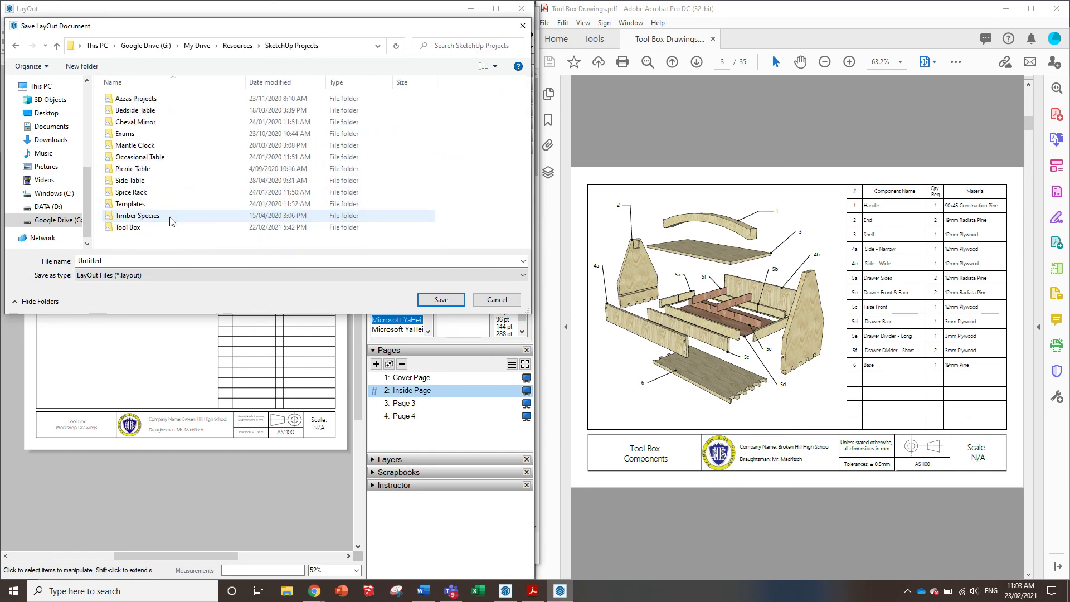
double_click(142, 205)
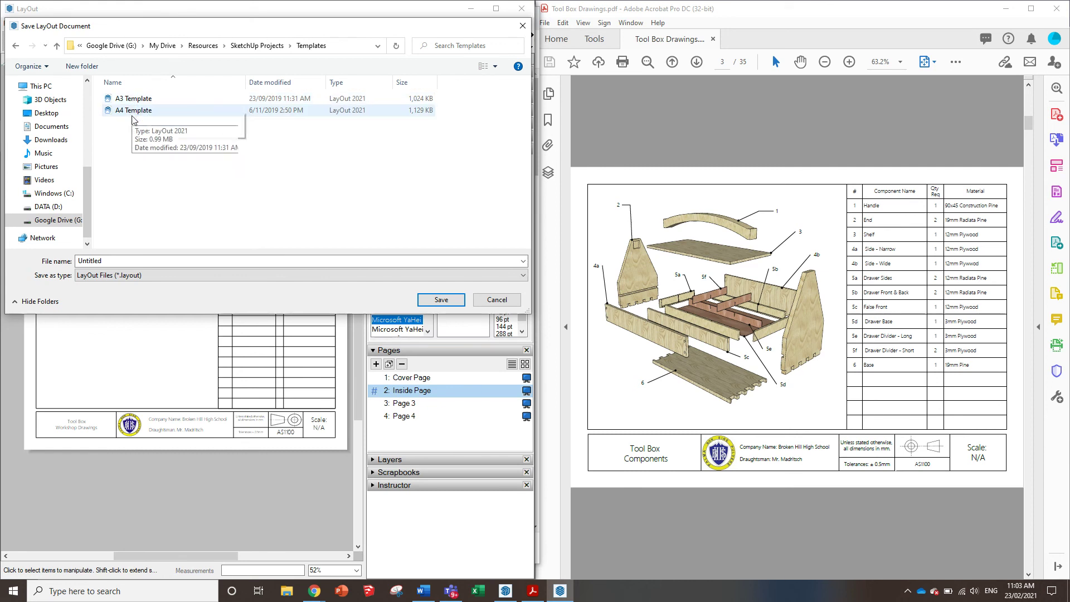
- Name the file "A4 Template Tutorial" and save it in the Templates folder
double_click(107, 258)
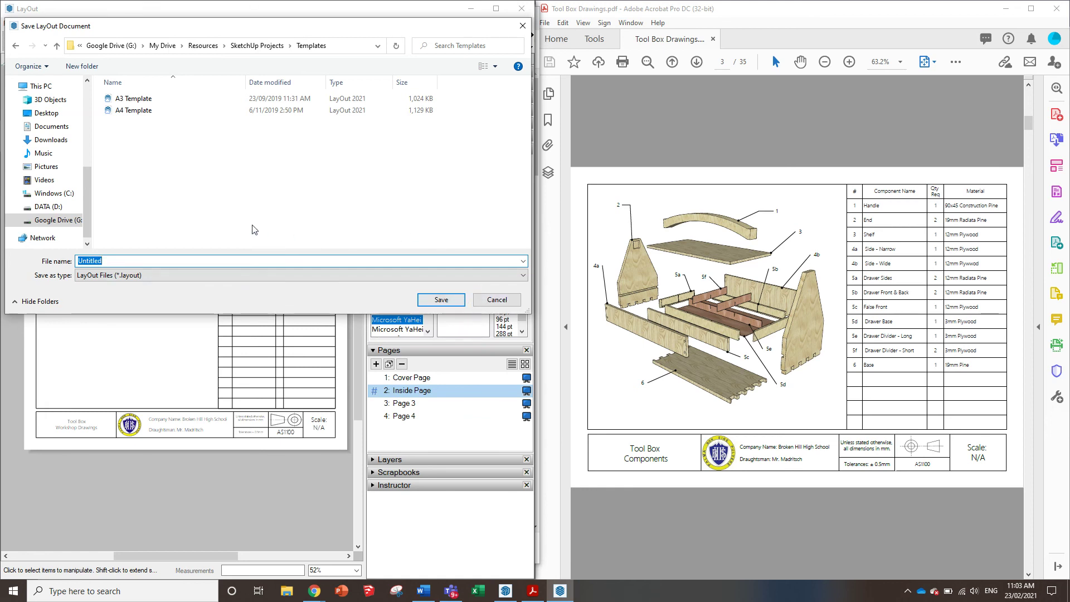
text(A4 Tem)
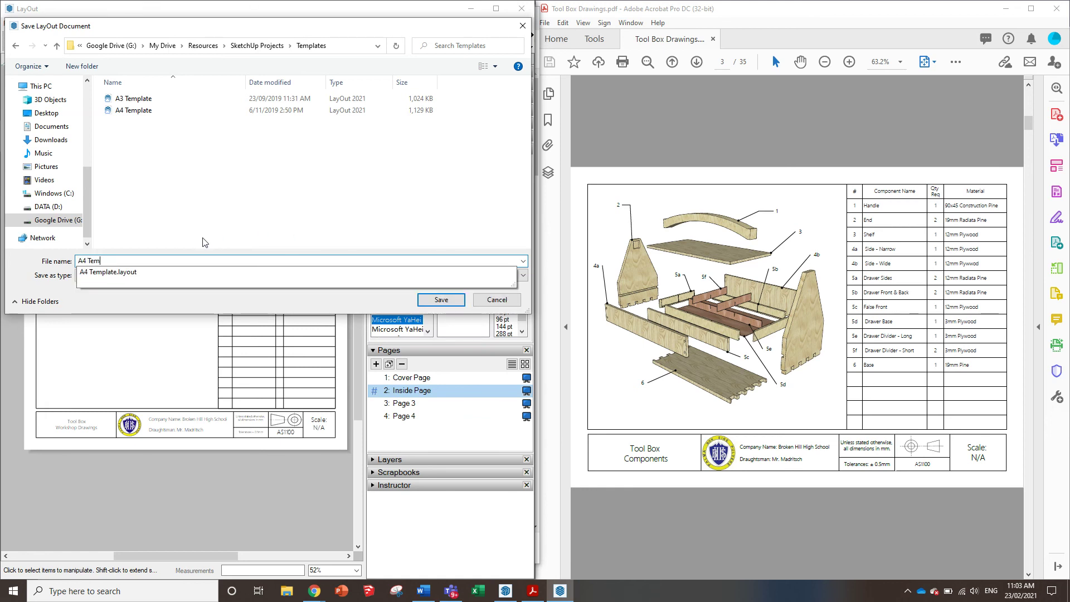
text(plate Tutorial)
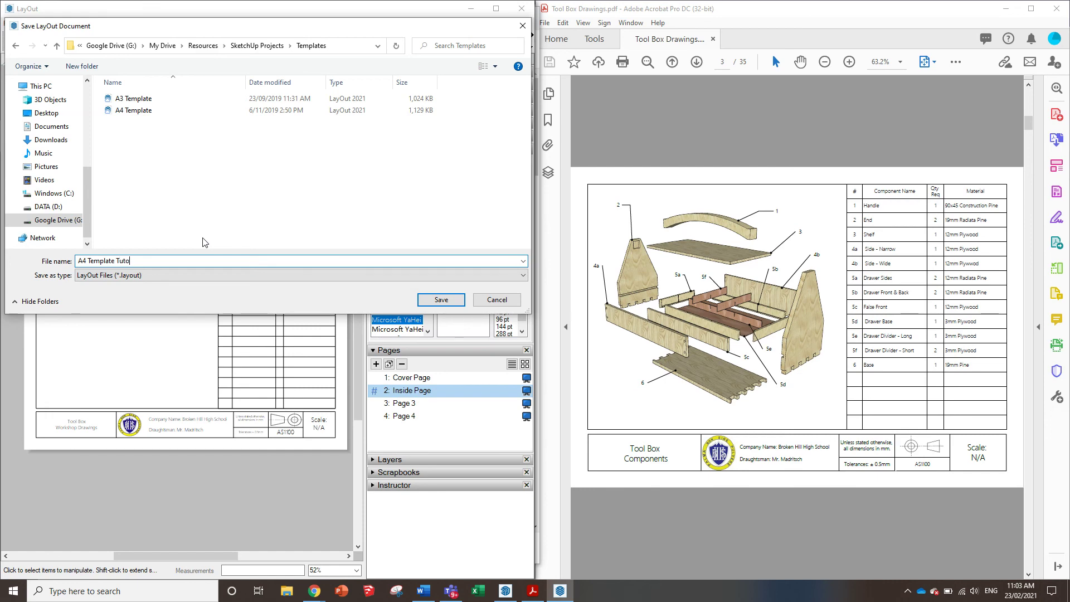
click(441, 299)
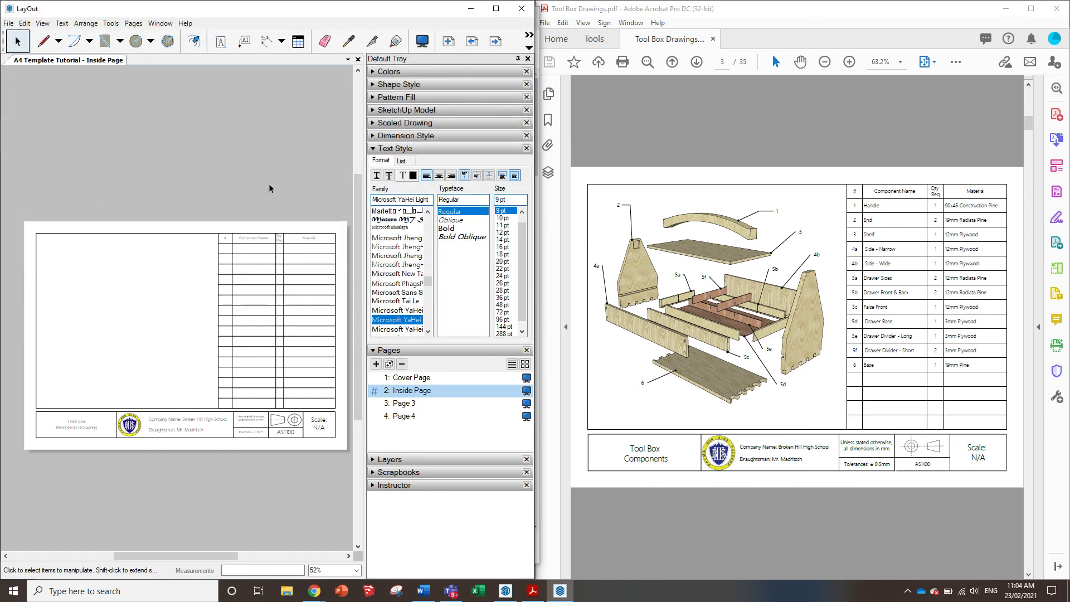